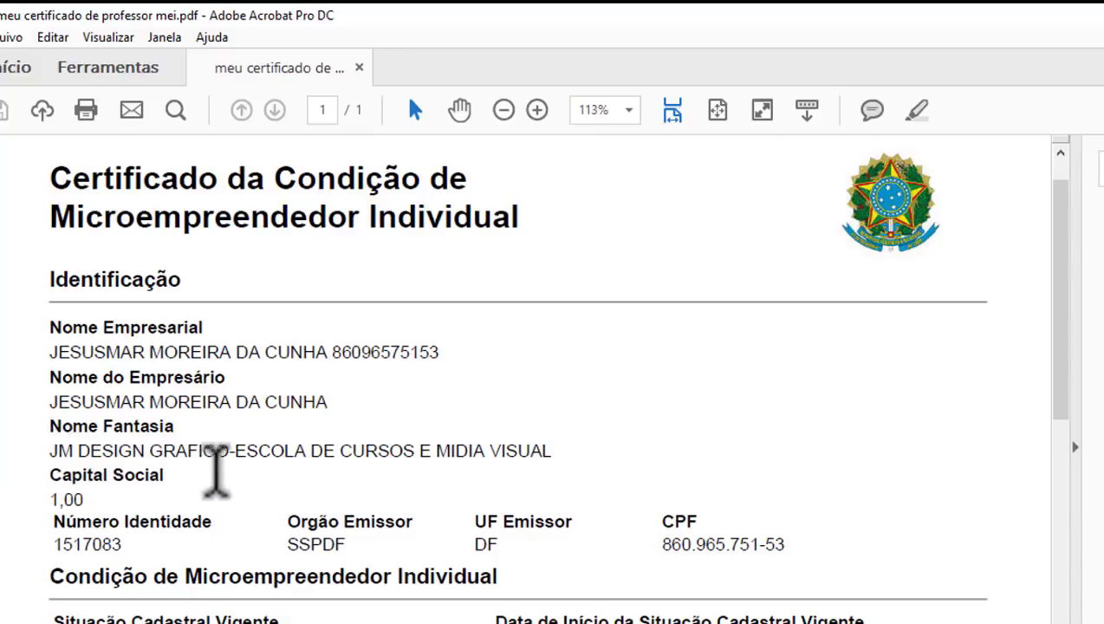
# Highlight the trade name in the microentrepreneur certificate and review the identification section.
pyautogui.moveTo(549, 453); pyautogui.dragTo(35, 454)
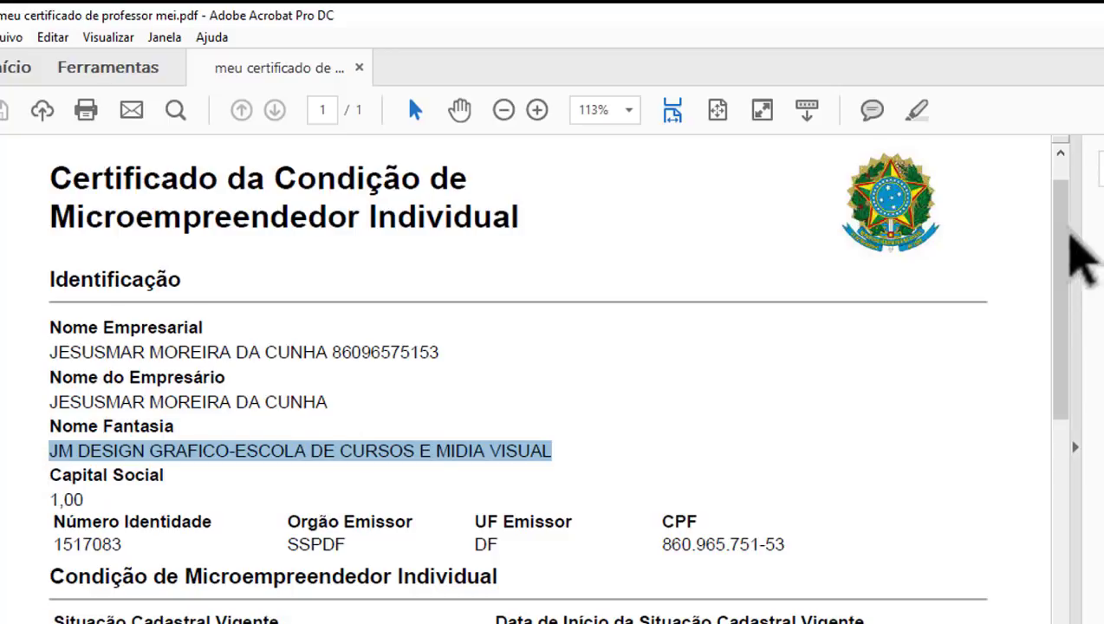
pyautogui.scroll(-1, 1062, 212)
pyautogui.moveTo(1062, 211); pyautogui.dragTo(1061, 165)
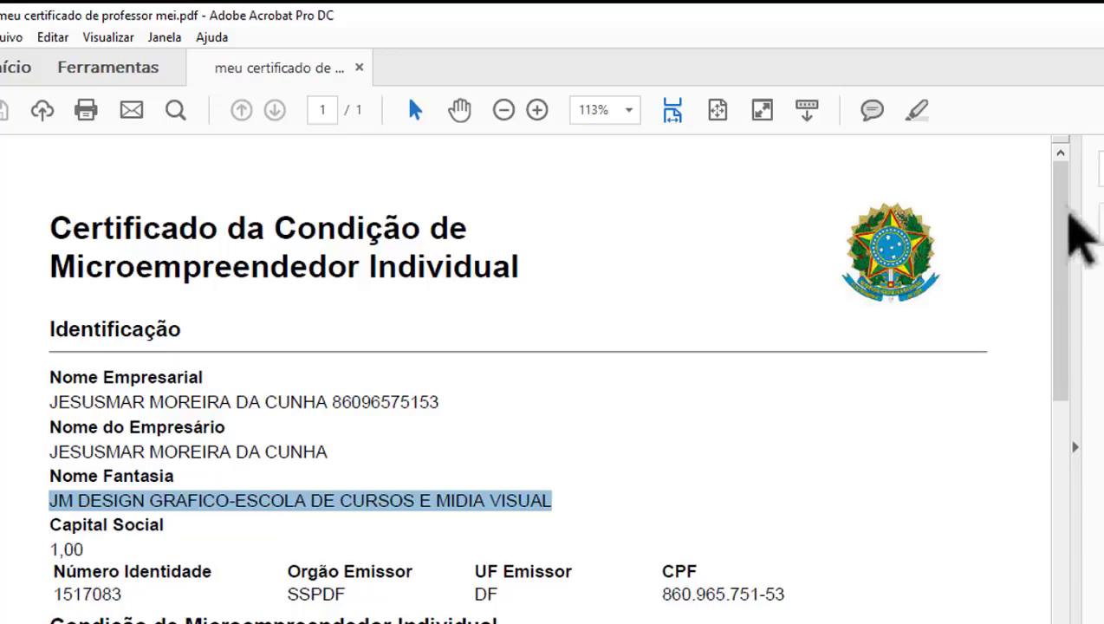
pyautogui.moveTo(1062, 192); pyautogui.dragTo(1035, 333)
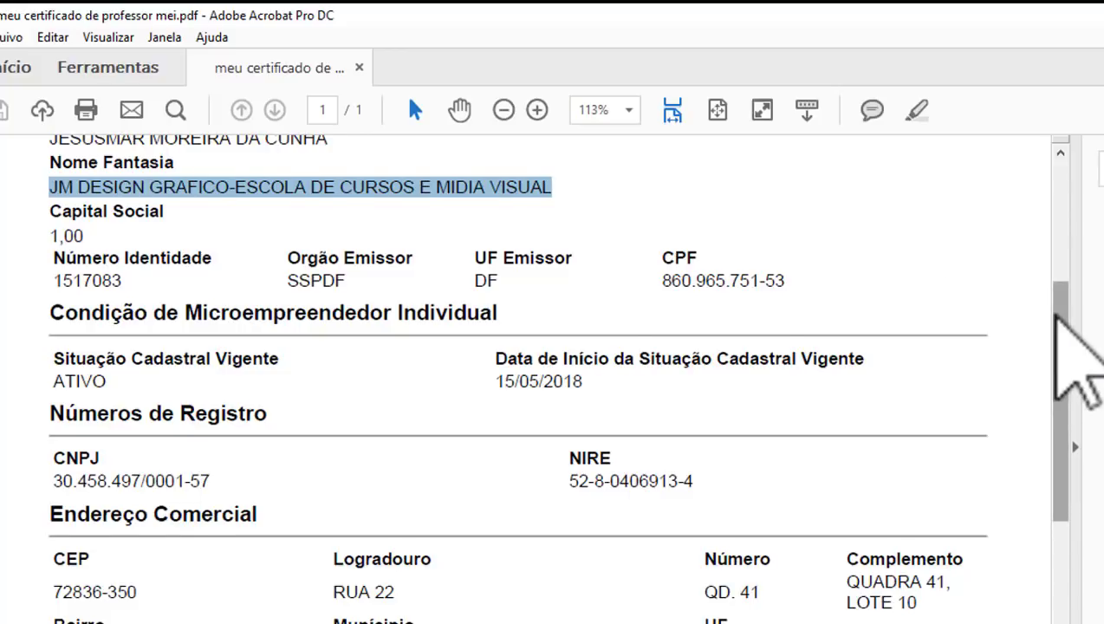
# Highlight the business registration number and the main occupation in the microentrepreneur certificate.
pyautogui.moveTo(1045, 321); pyautogui.dragTo(988, 346)
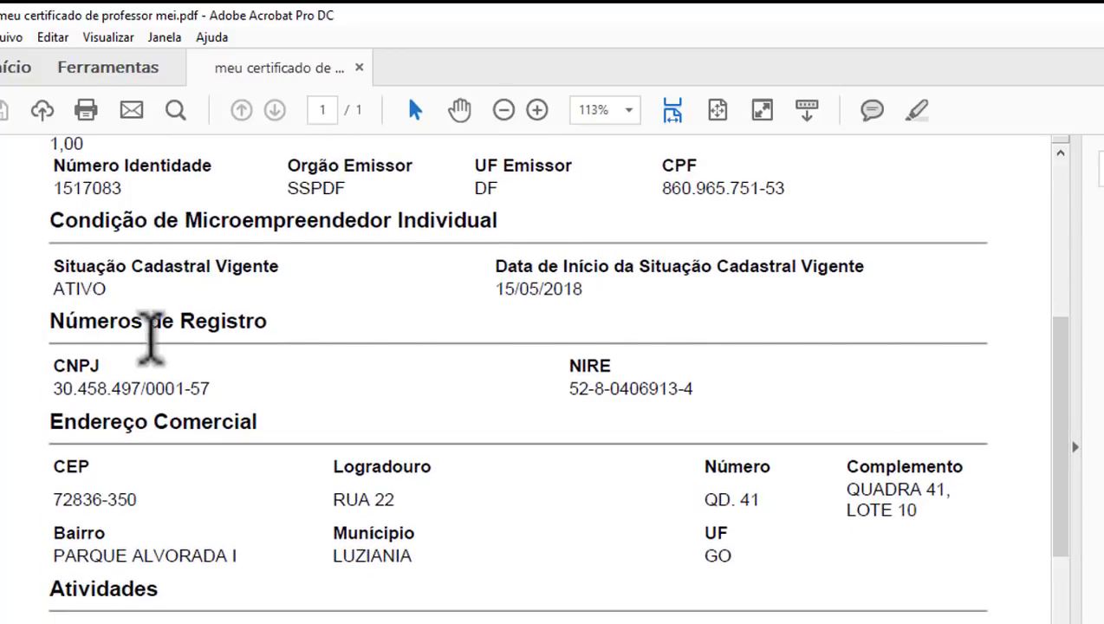
pyautogui.moveTo(1066, 354); pyautogui.dragTo(1057, 403)
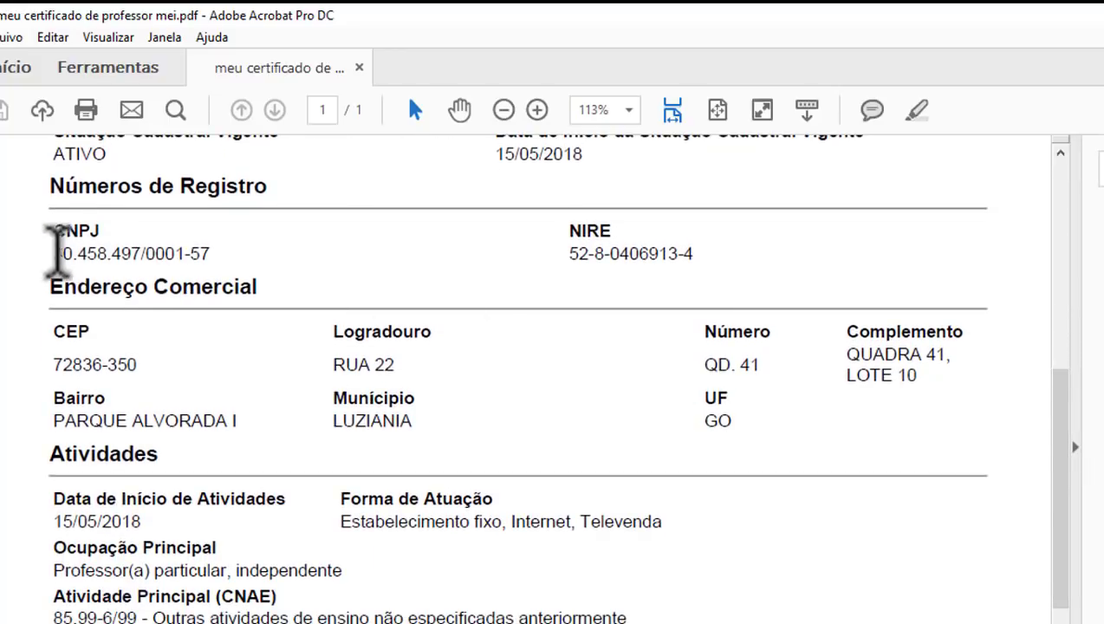
pyautogui.moveTo(54, 253); pyautogui.dragTo(1074, 477)
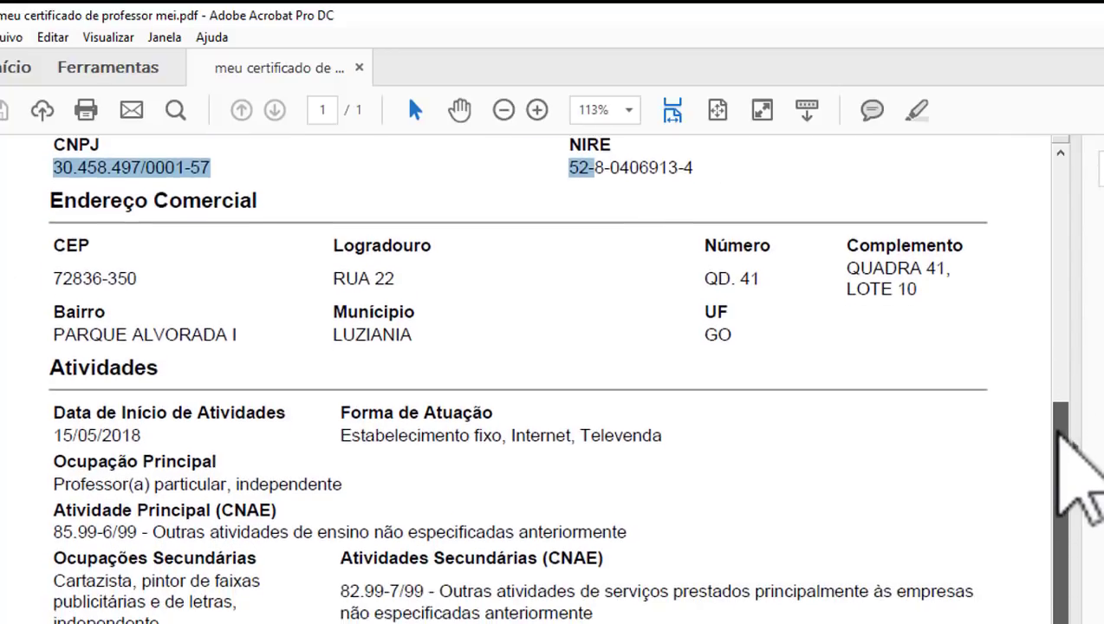
pyautogui.moveTo(1060, 432); pyautogui.dragTo(988, 546)
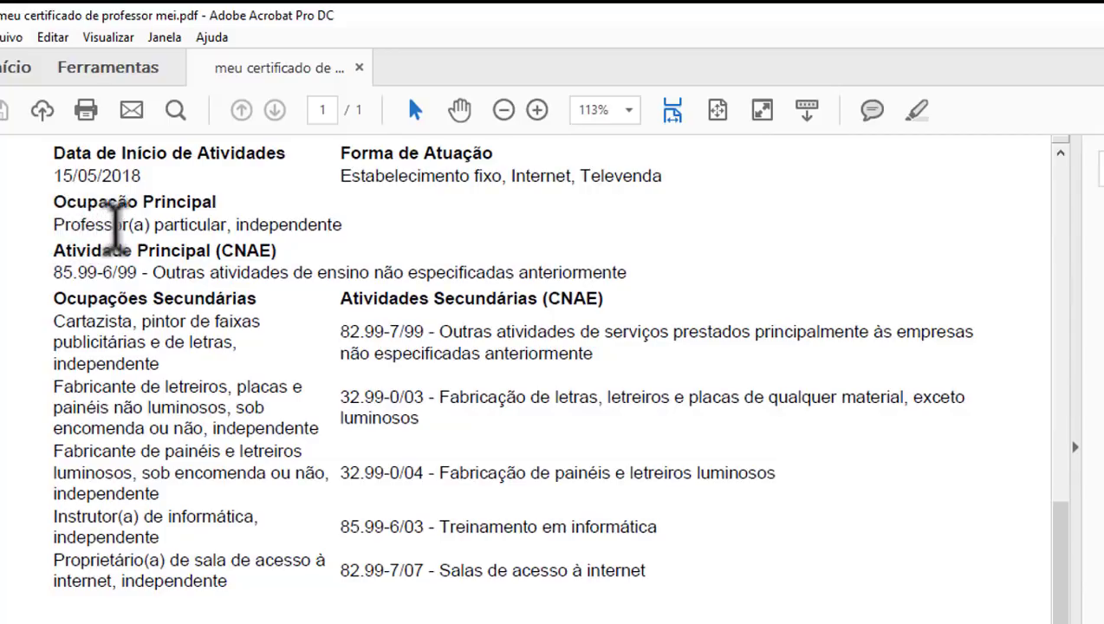
pyautogui.moveTo(130, 224); pyautogui.dragTo(365, 222)
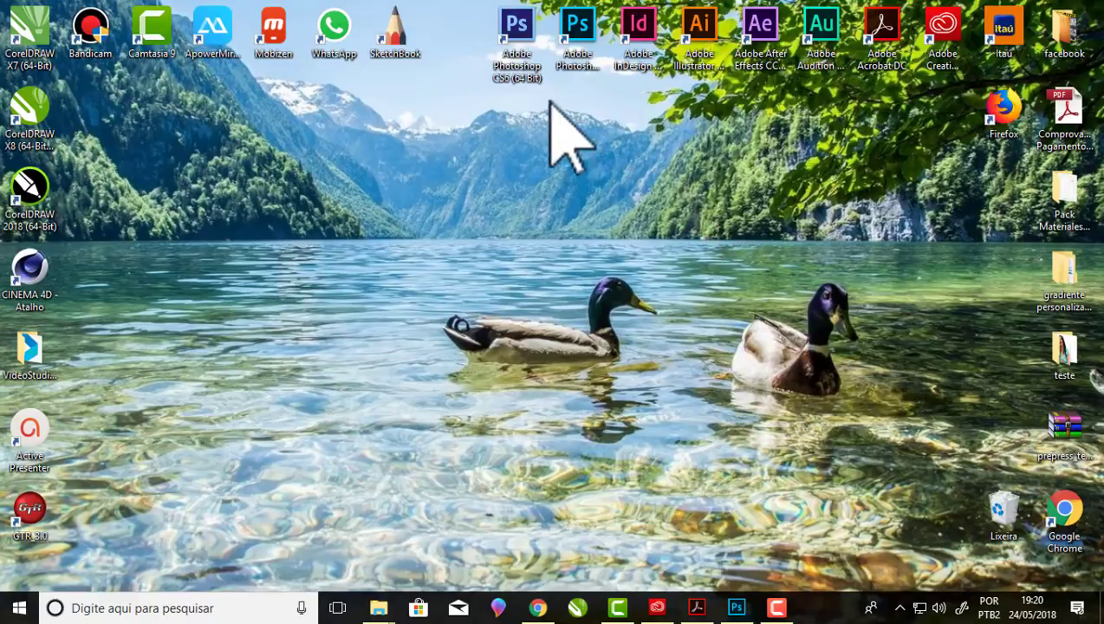
# Switch to Chrome's Adobe Store page and highlight "professores" in the Creative Cloud plan name.
pyautogui.click(893, 26)
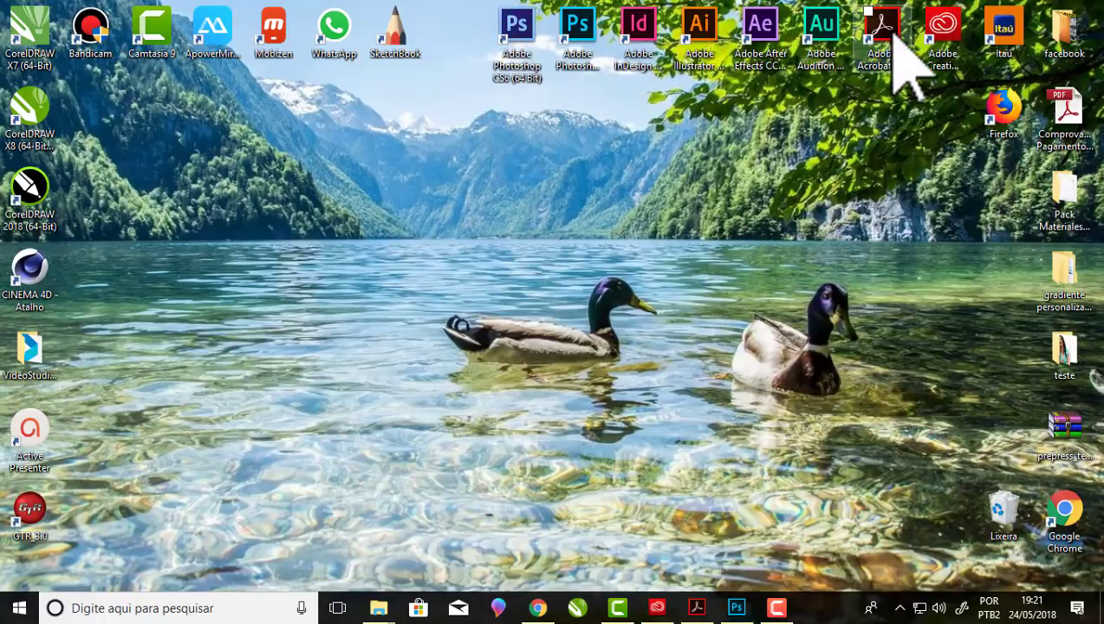
pyautogui.click(538, 608)
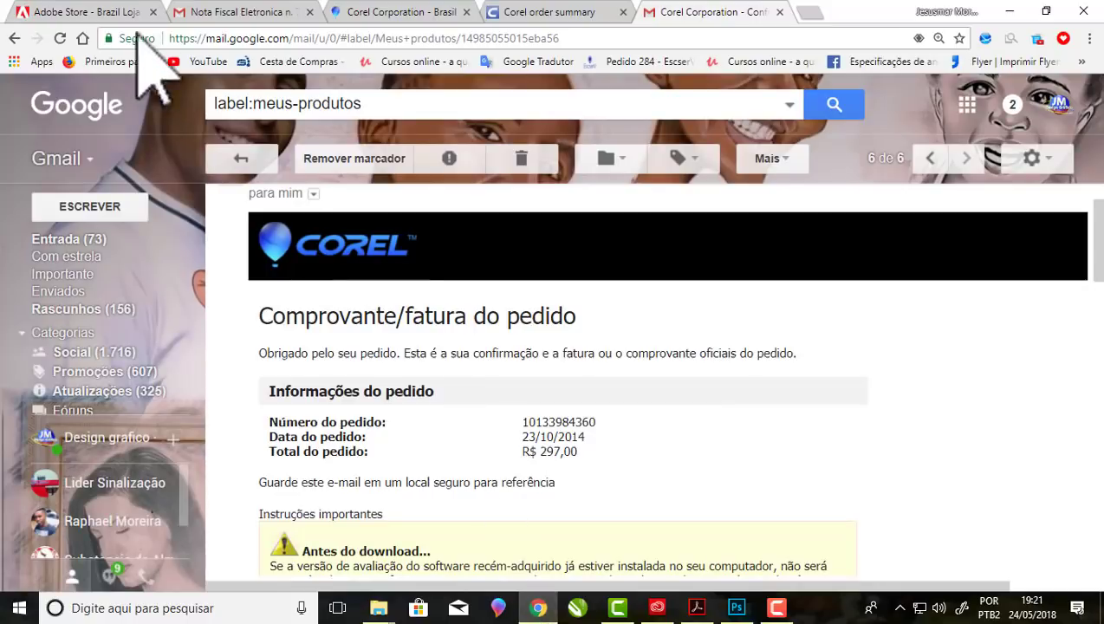
pyautogui.click(72, 12)
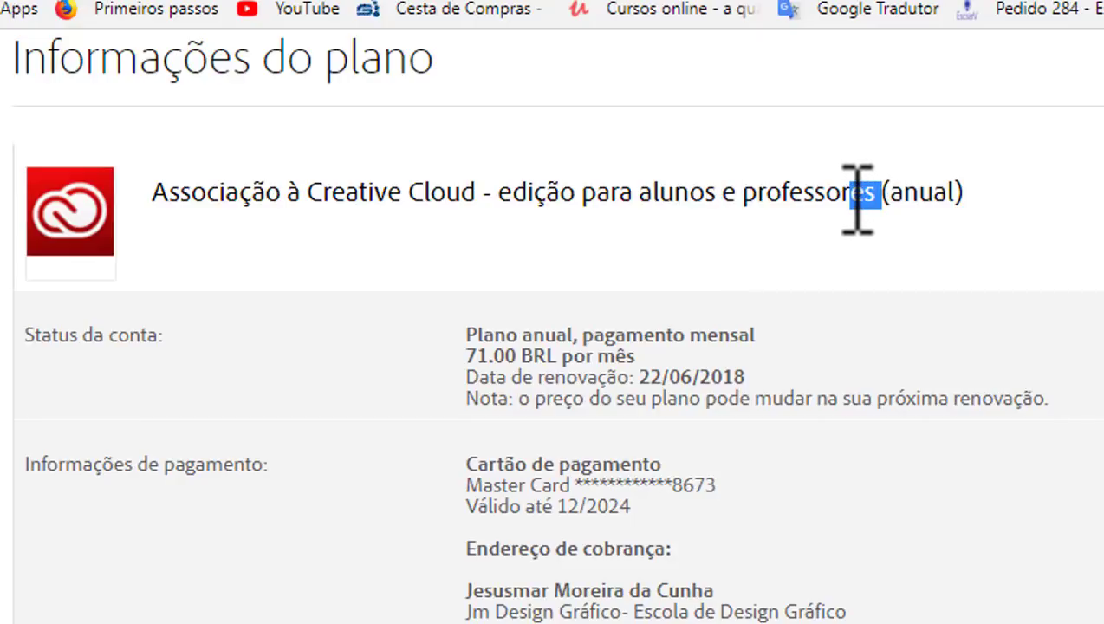
pyautogui.moveTo(858, 199); pyautogui.dragTo(760, 198)
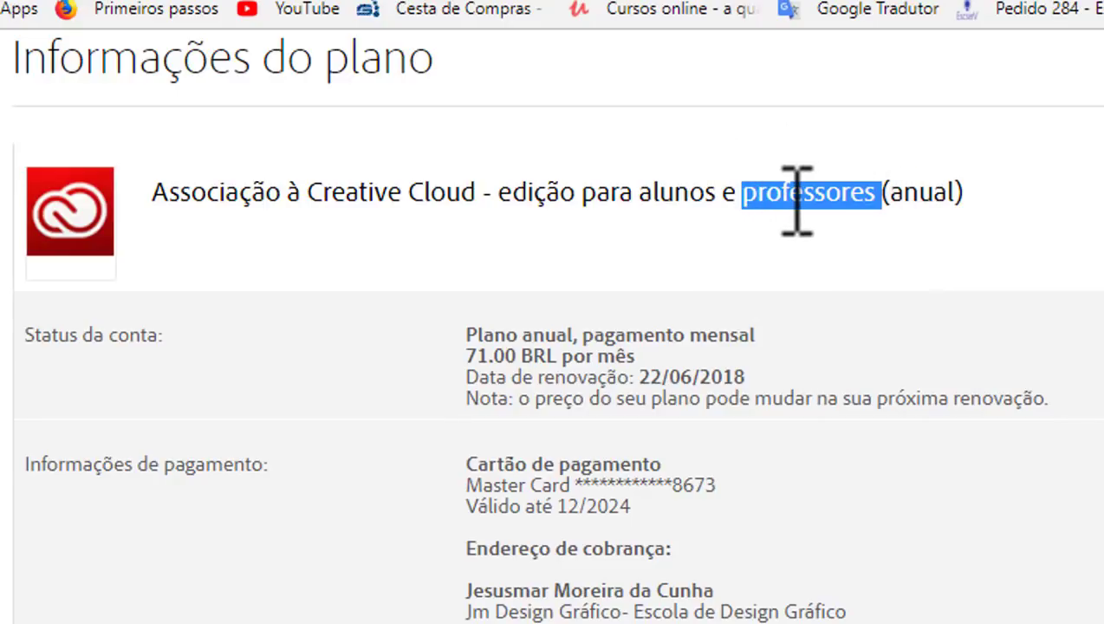
pyautogui.click(736, 262)
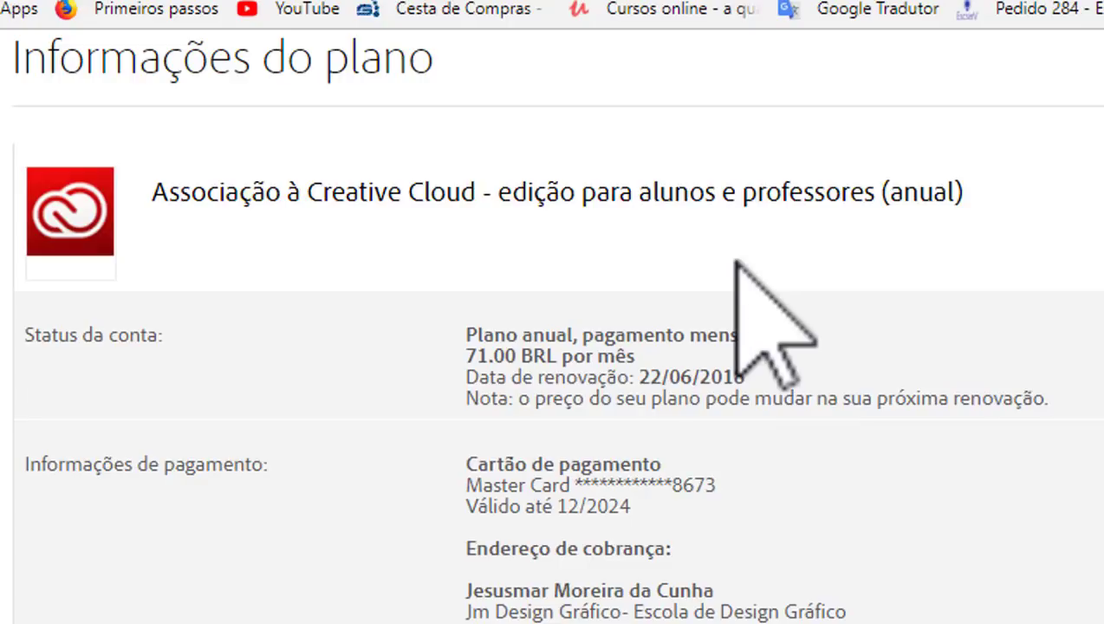
pyautogui.moveTo(739, 194); pyautogui.dragTo(877, 208)
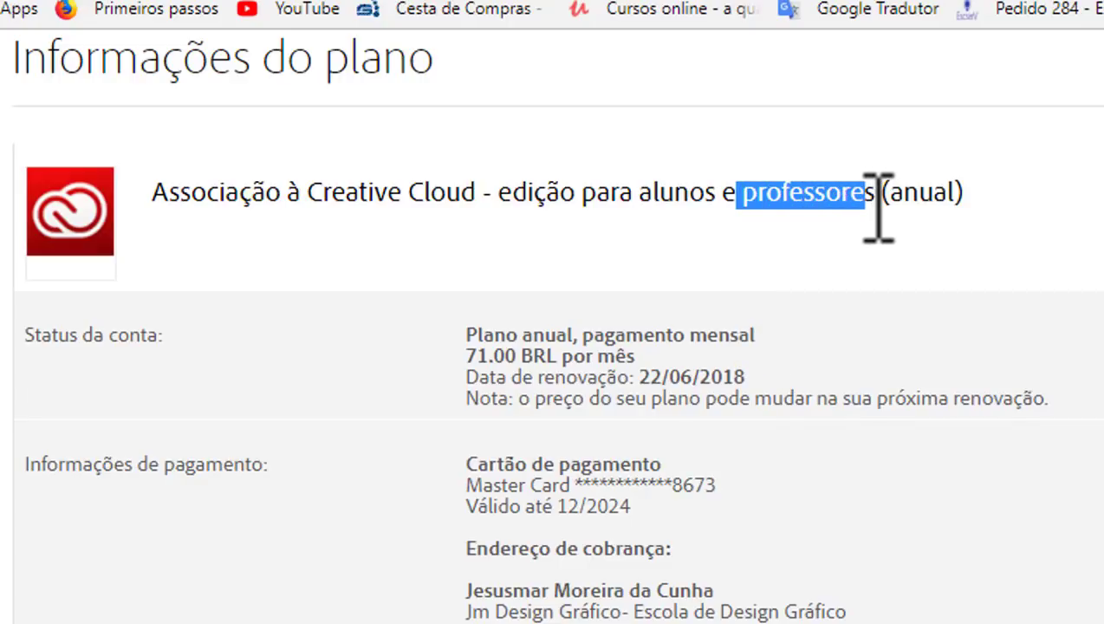
pyautogui.click(843, 240)
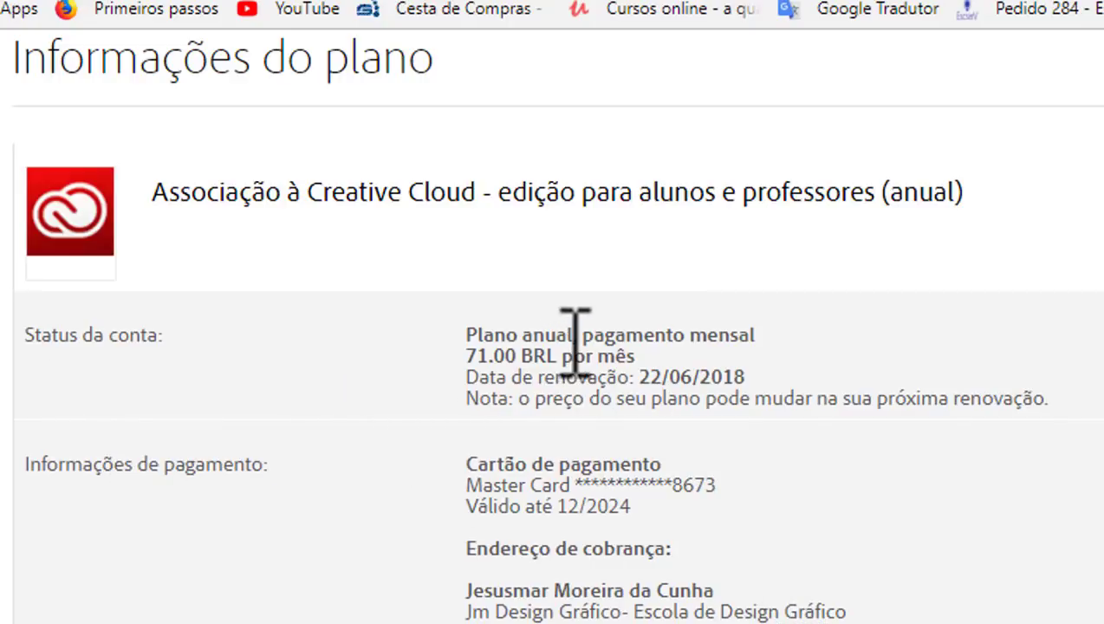
# Highlight the annual plan with monthly payment and the 71.00 BRL monthly price in the account status.
pyautogui.moveTo(468, 338); pyautogui.dragTo(762, 339)
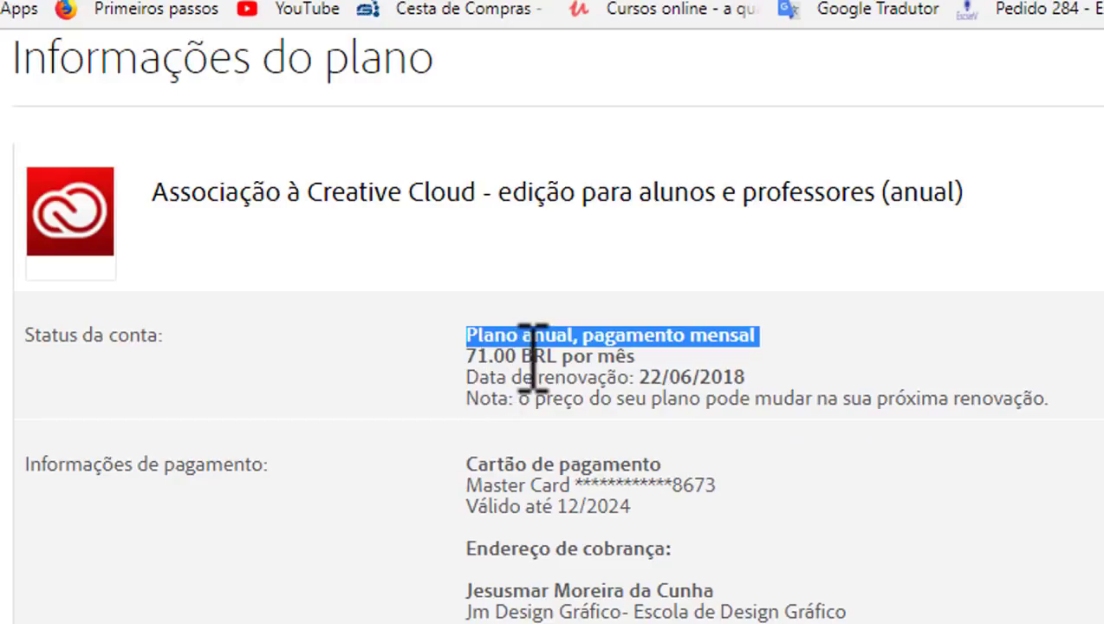
pyautogui.moveTo(531, 355); pyautogui.dragTo(661, 364)
pyautogui.click(475, 361)
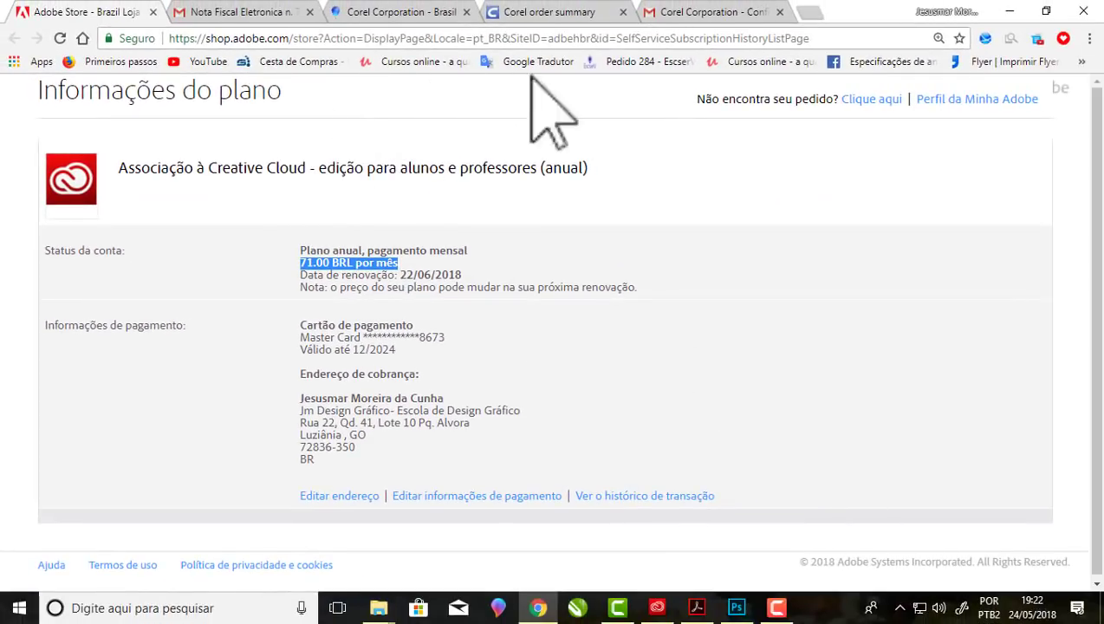
# Bring up Adobe Creative Cloud over the desktop and review its list of available apps.
pyautogui.click(657, 608)
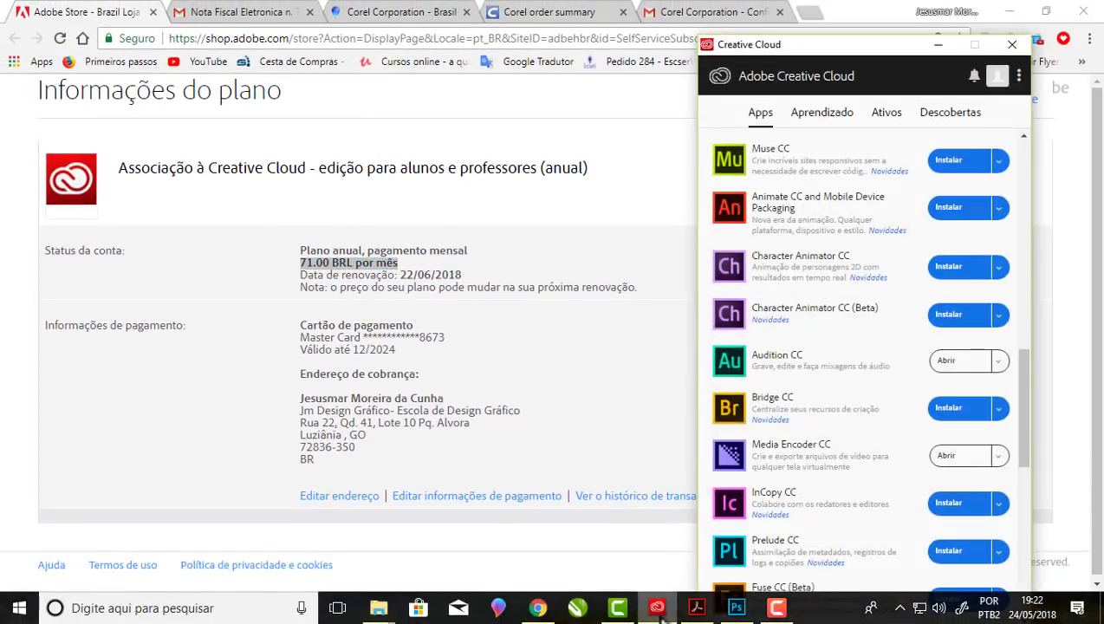
pyautogui.click(657, 607)
pyautogui.click(1099, 611)
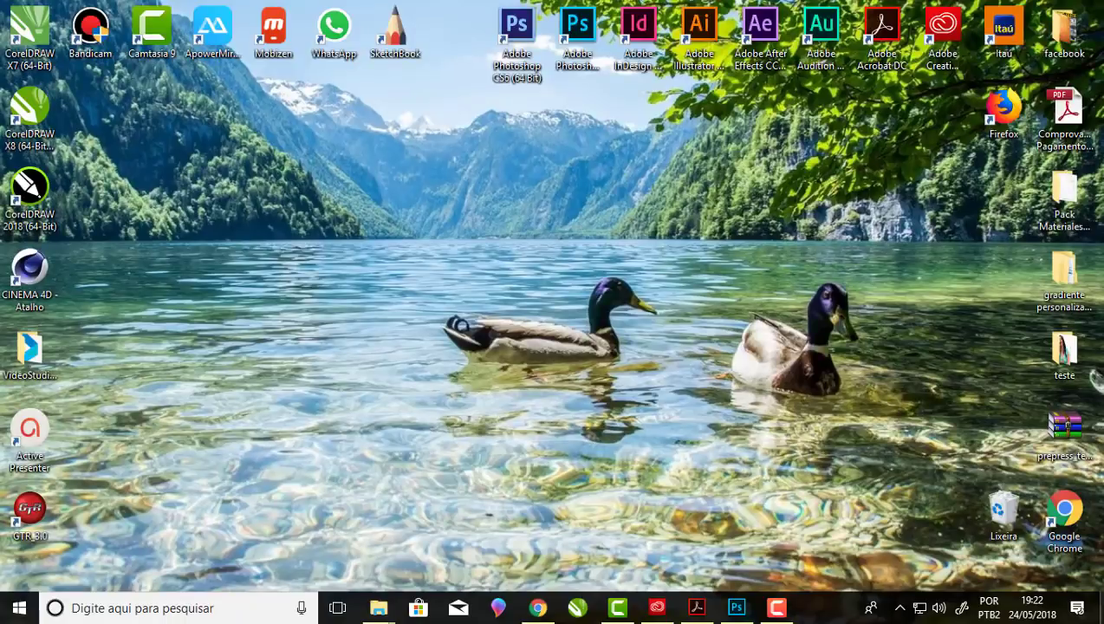
pyautogui.click(953, 52)
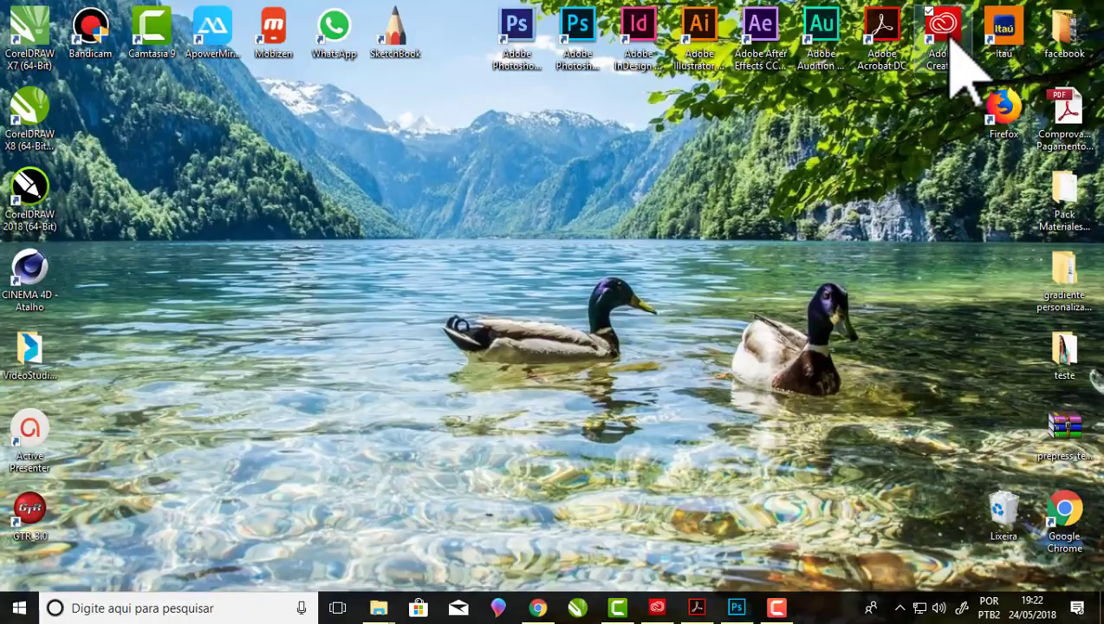
pyautogui.click(661, 608)
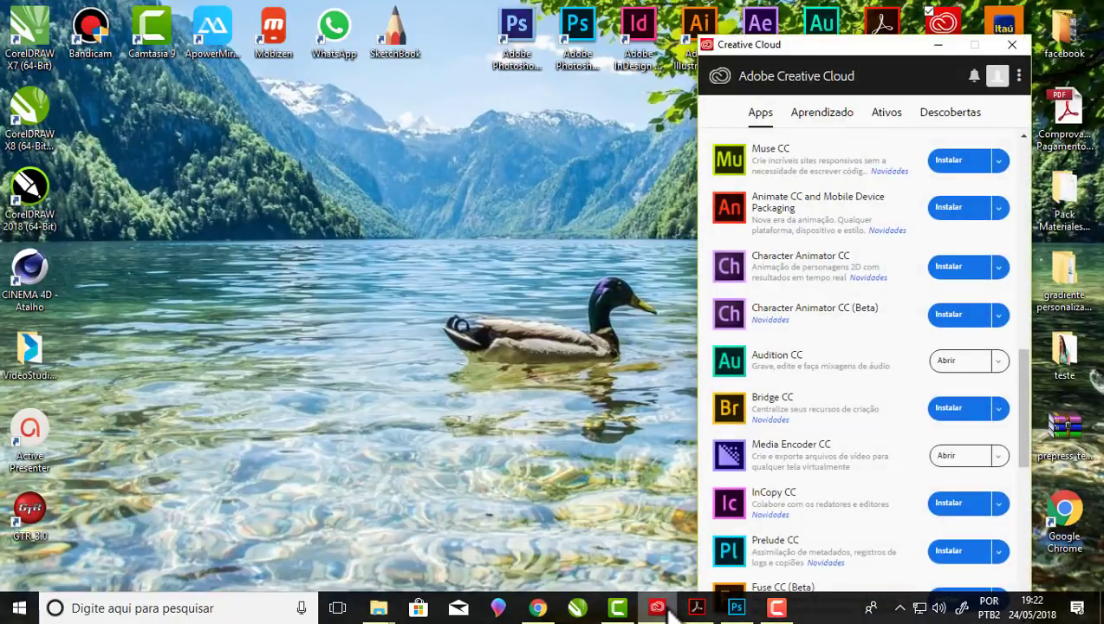
pyautogui.moveTo(871, 26); pyautogui.dragTo(658, 26)
pyautogui.scroll(10, 693, 147)
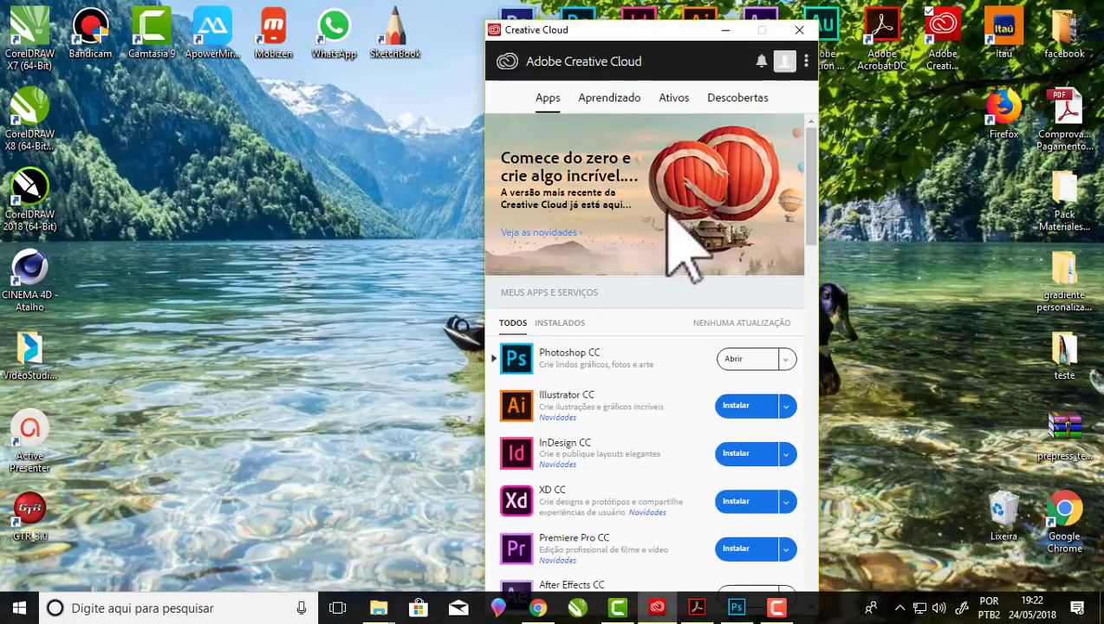
pyautogui.scroll(-2, 589, 317)
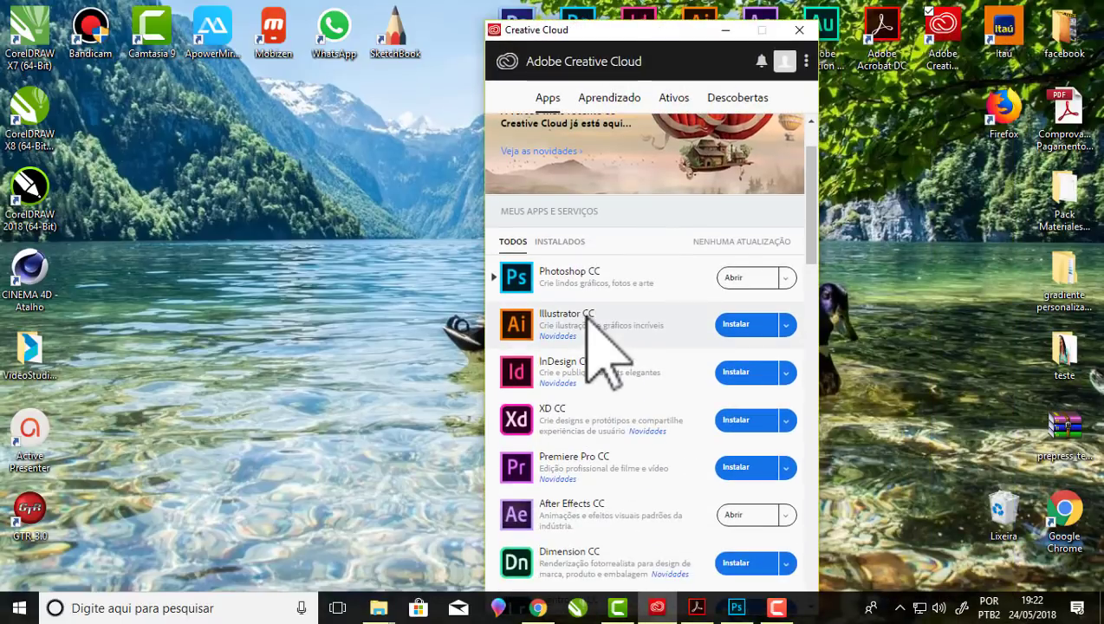
pyautogui.moveTo(812, 173); pyautogui.dragTo(815, 141)
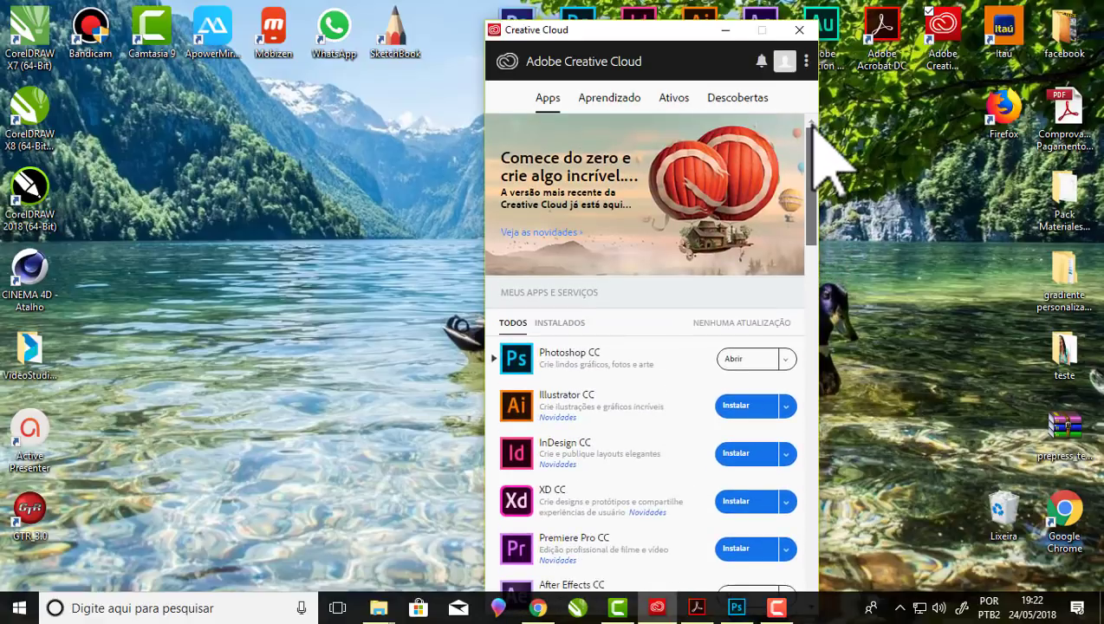
# Display the Creative Cloud app's options, then reposition its window on the desktop and hide it.
pyautogui.click(806, 60)
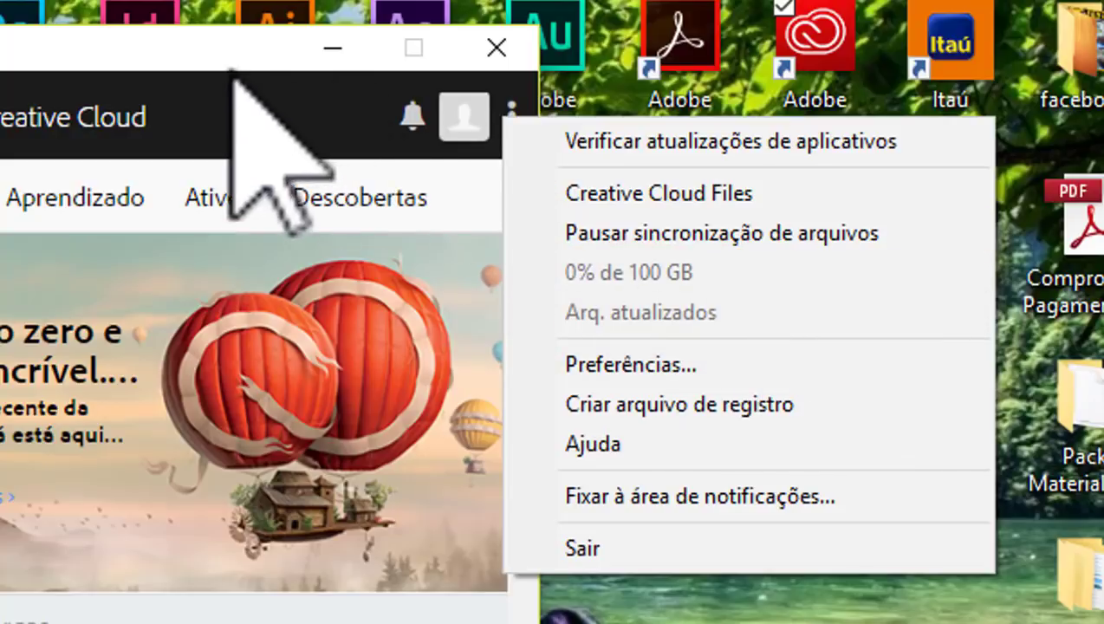
pyautogui.moveTo(191, 48); pyautogui.dragTo(514, 254)
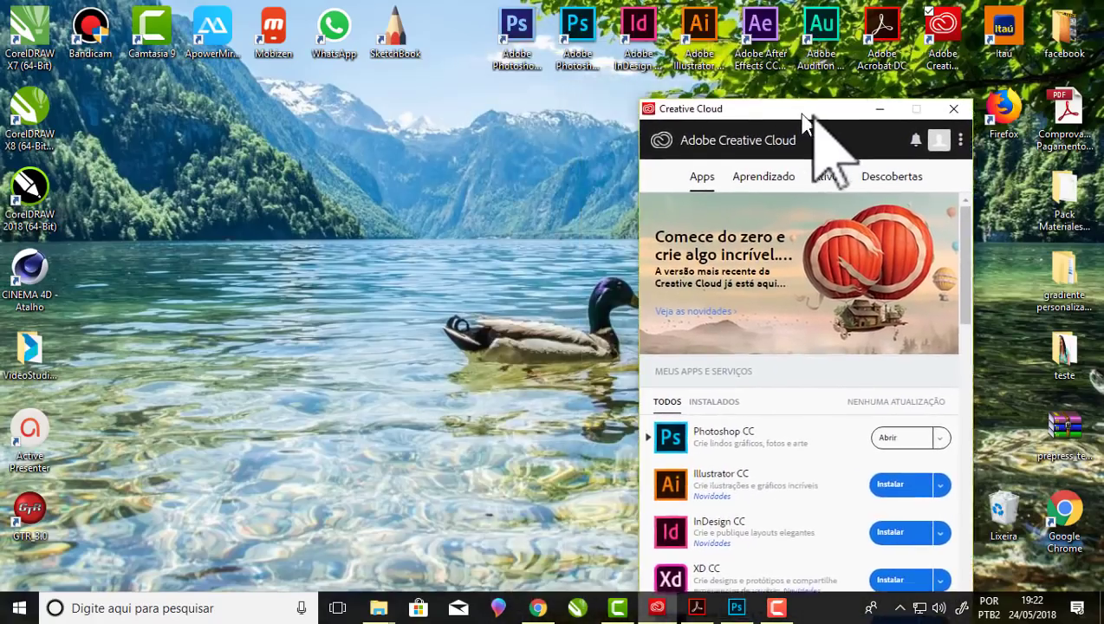
pyautogui.moveTo(804, 114); pyautogui.dragTo(856, 171)
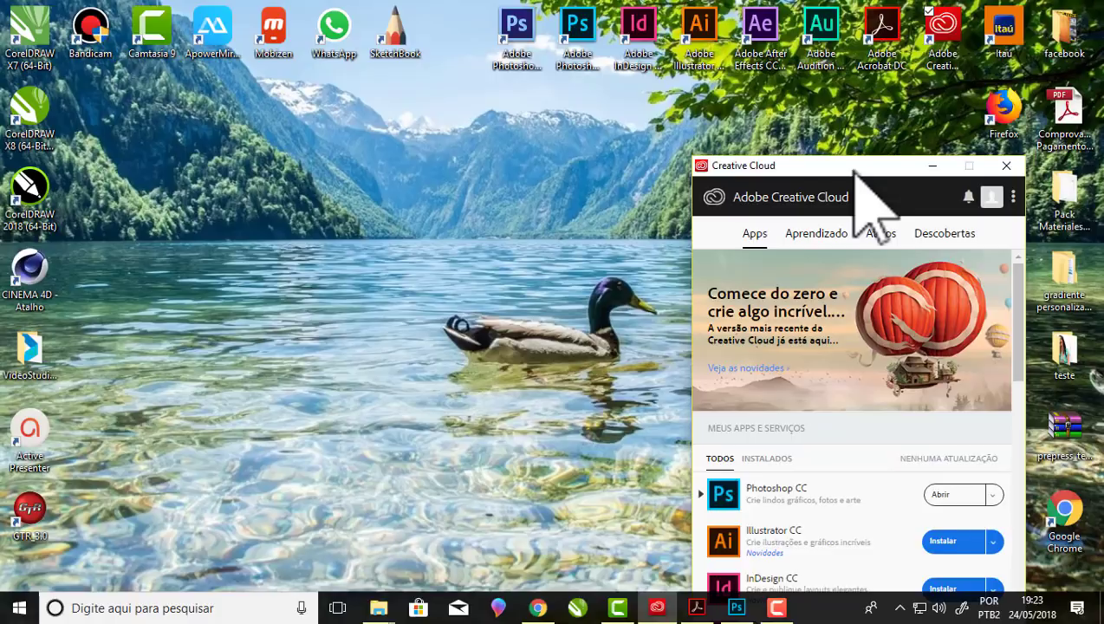
pyautogui.moveTo(854, 170); pyautogui.dragTo(776, 180)
pyautogui.click(852, 179)
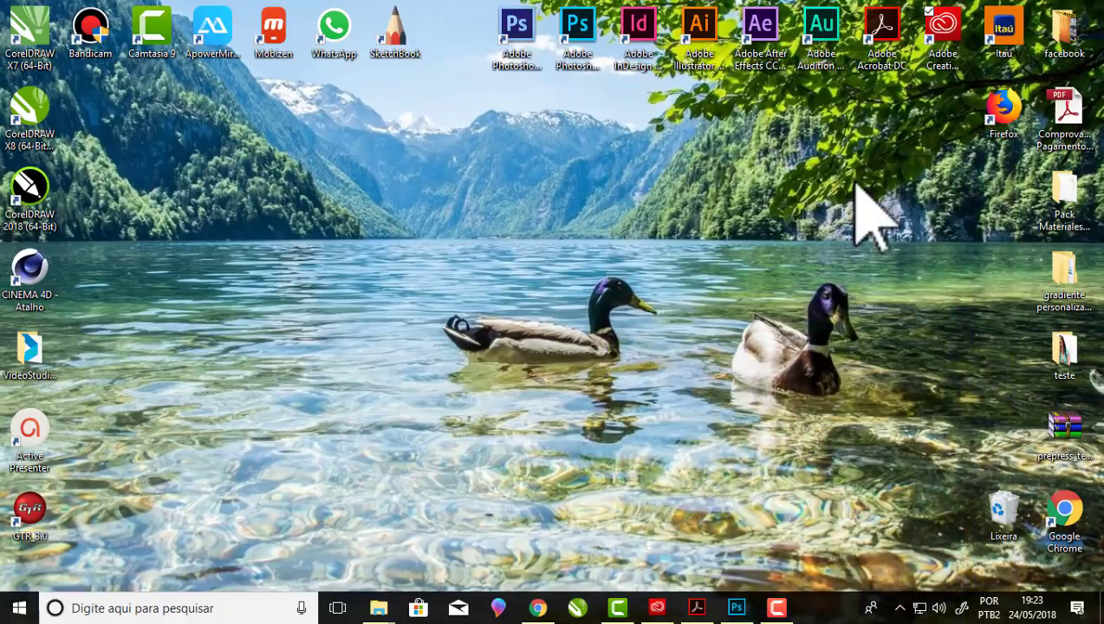
# Review the installed Adobe programs in the Windows program list and launch Adobe Photoshop CS6 from the desktop.
pyautogui.click(523, 22)
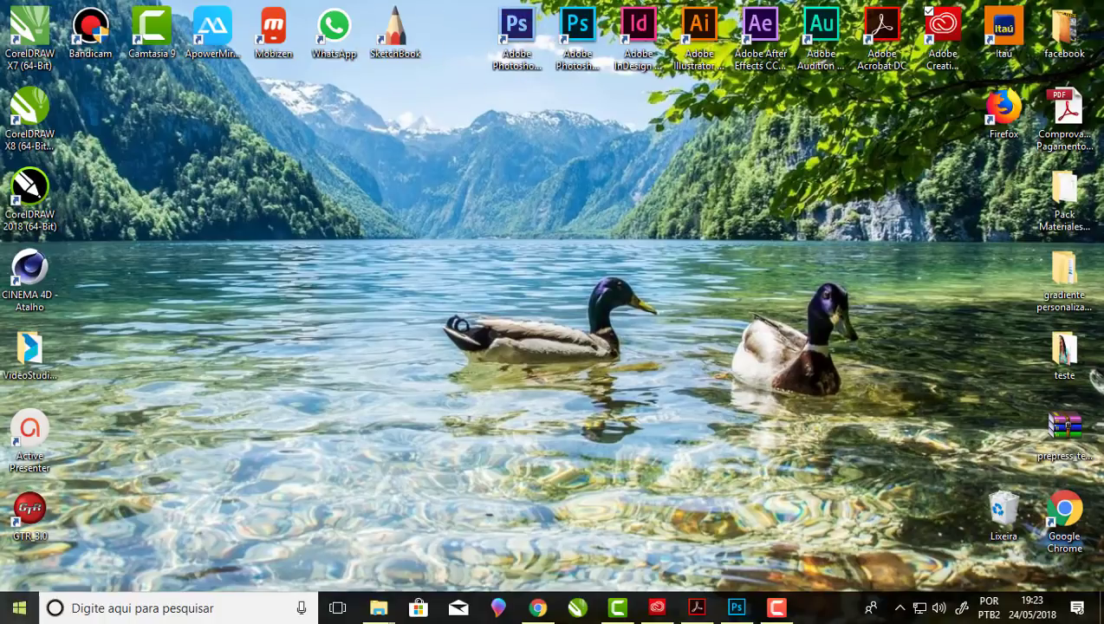
pyautogui.click(19, 607)
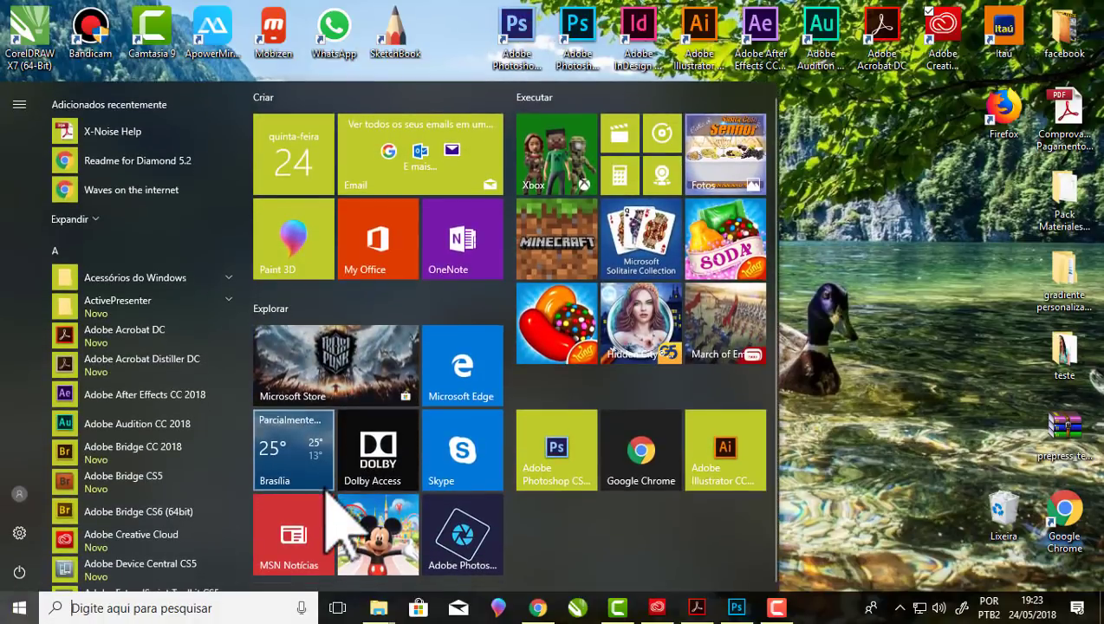
pyautogui.scroll(-3, 73, 371)
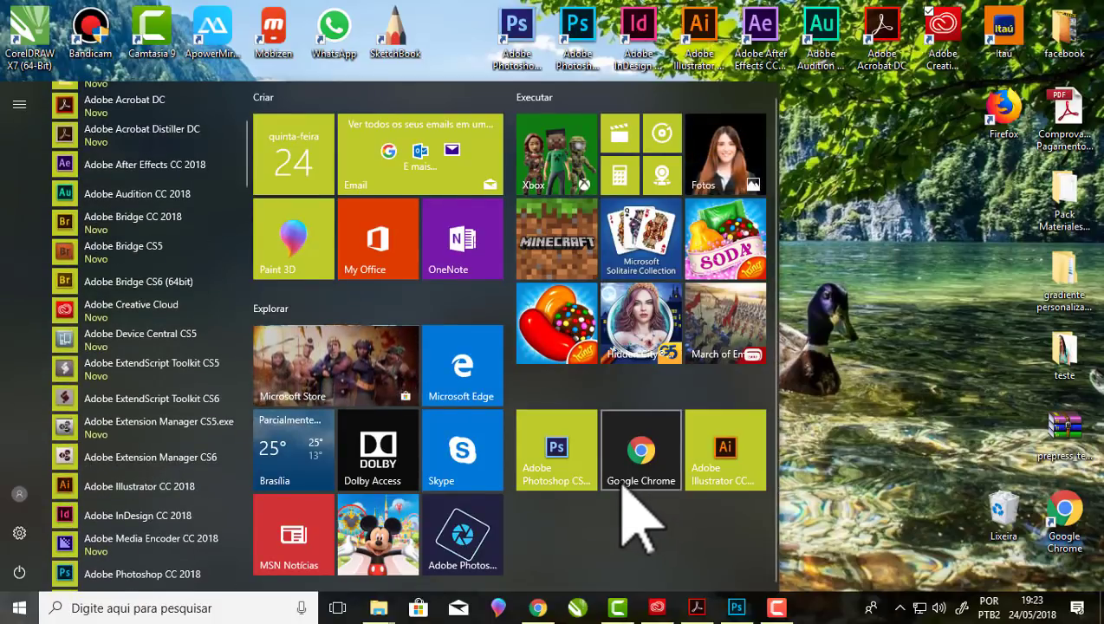
pyautogui.click(834, 227)
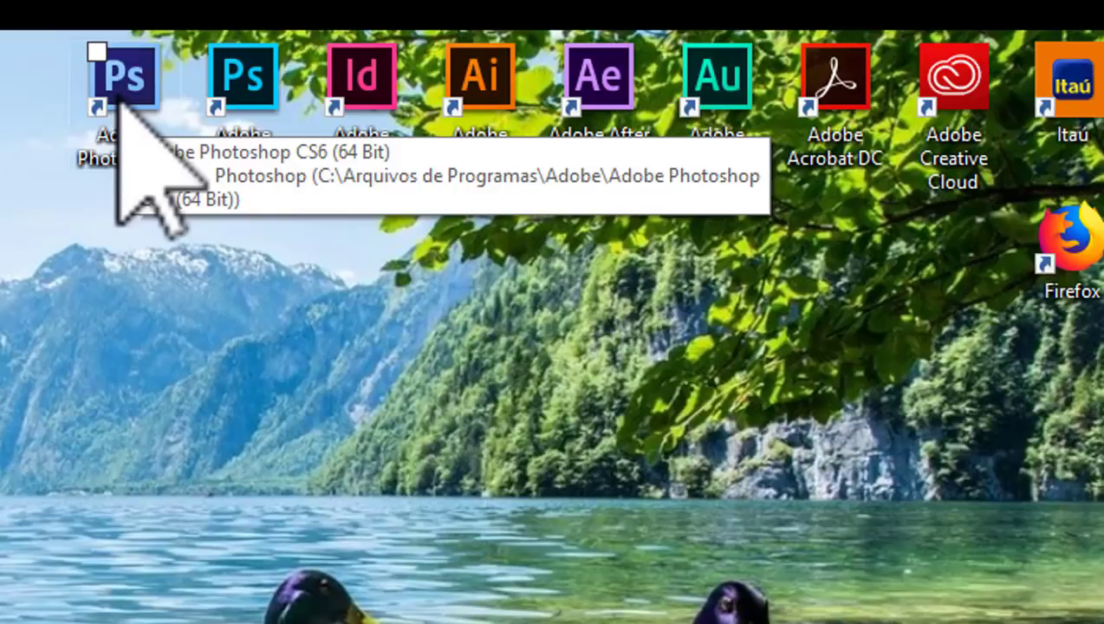
pyautogui.doubleClick(121, 104)
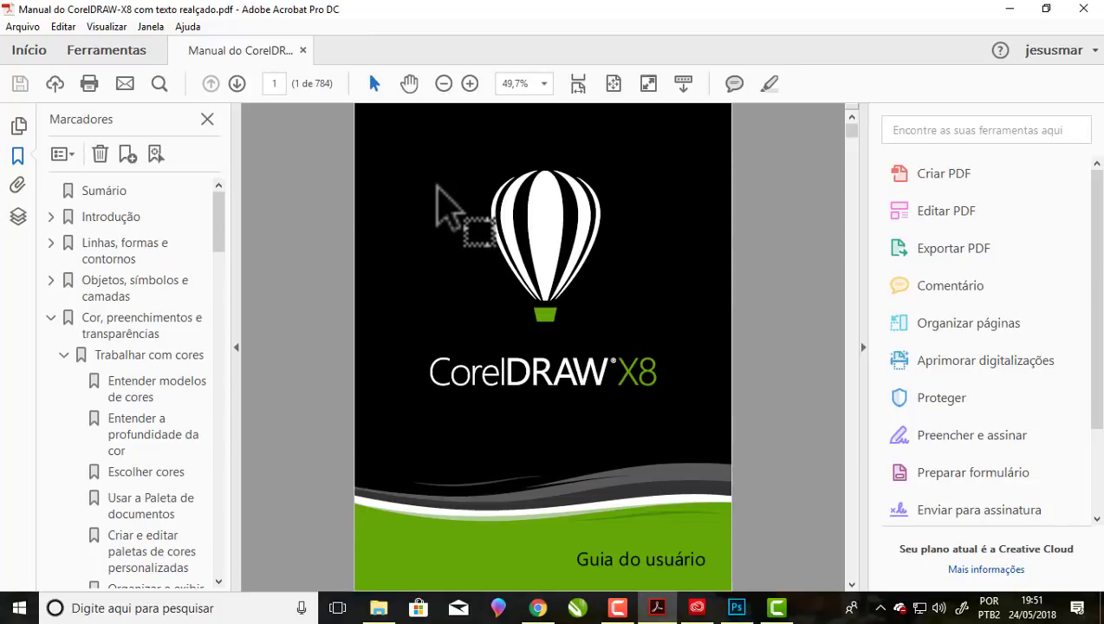
# Look through the cover and copyright page of the CorelDRAW X8 manual.
pyautogui.scroll(-5, 565, 311)
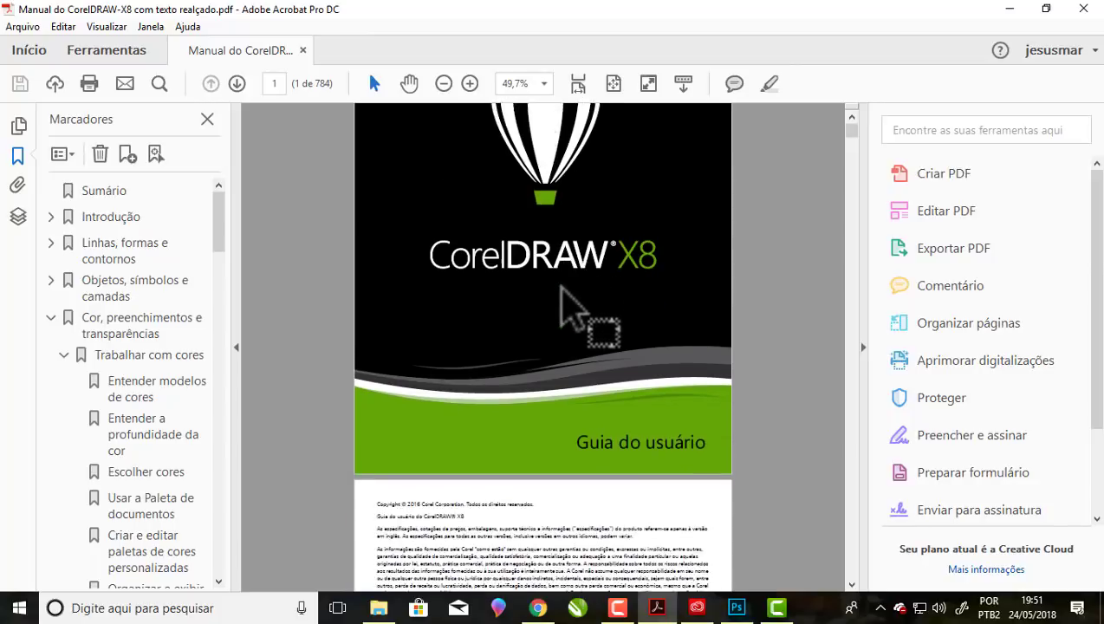
pyautogui.scroll(-2, 572, 286)
pyautogui.scroll(1, 573, 284)
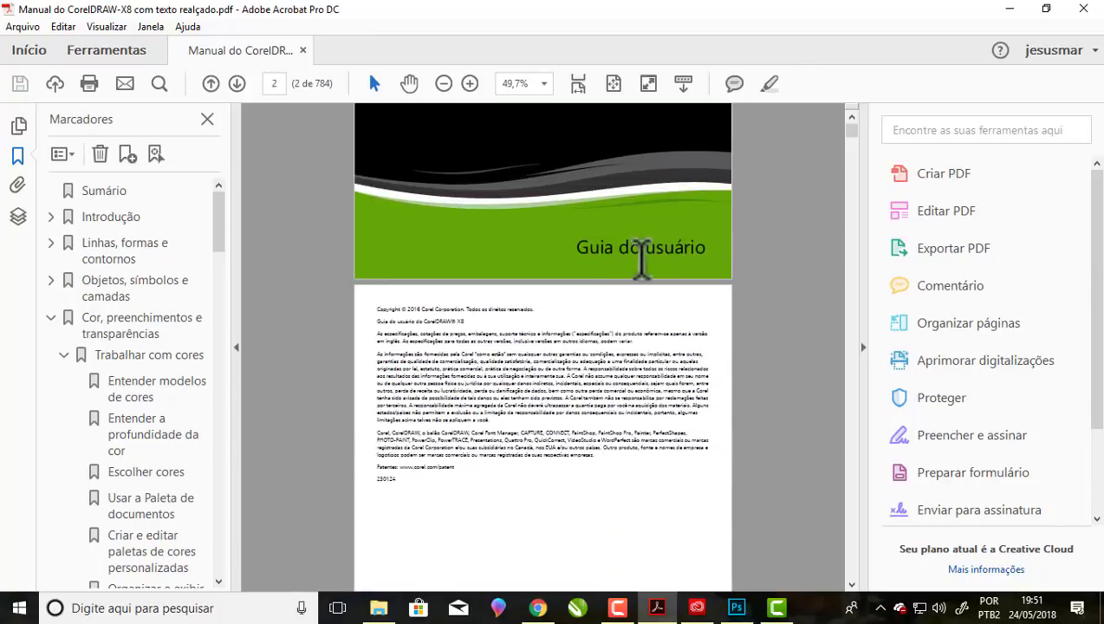
# Skim the manual's table of contents and go to the bookmarked section "Entender modelos de cores".
pyautogui.scroll(-10, 645, 260)
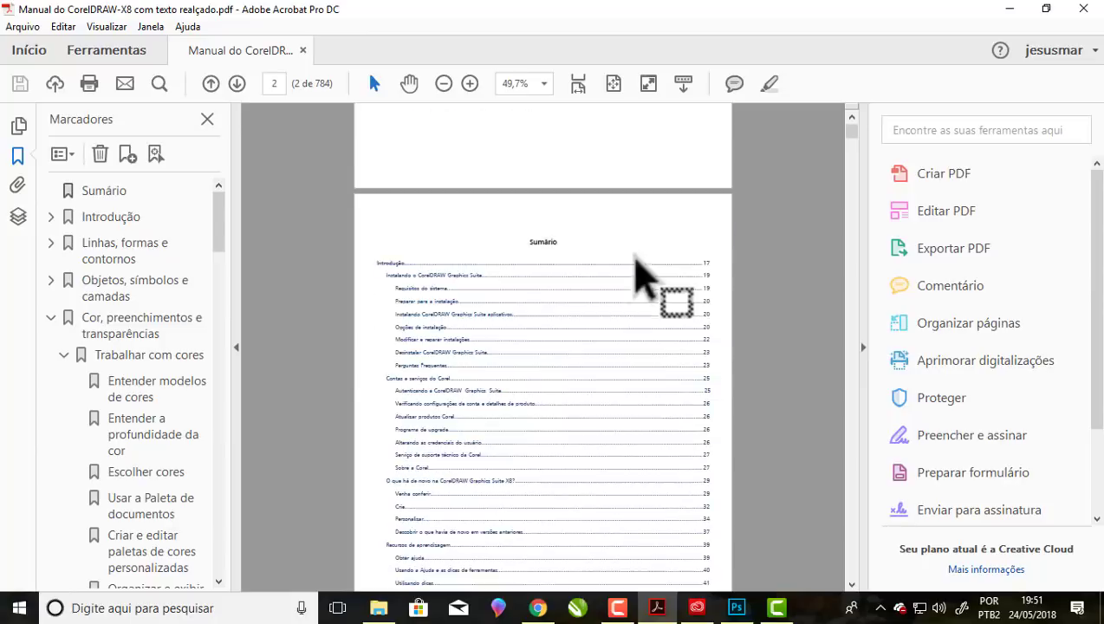
pyautogui.scroll(-20, 639, 275)
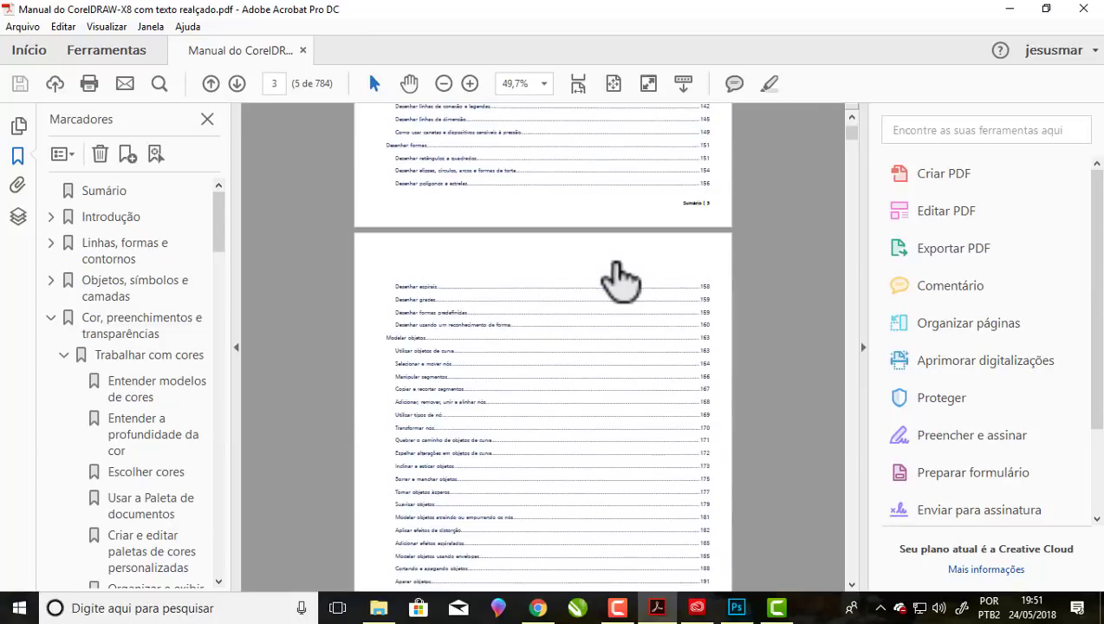
pyautogui.click(137, 390)
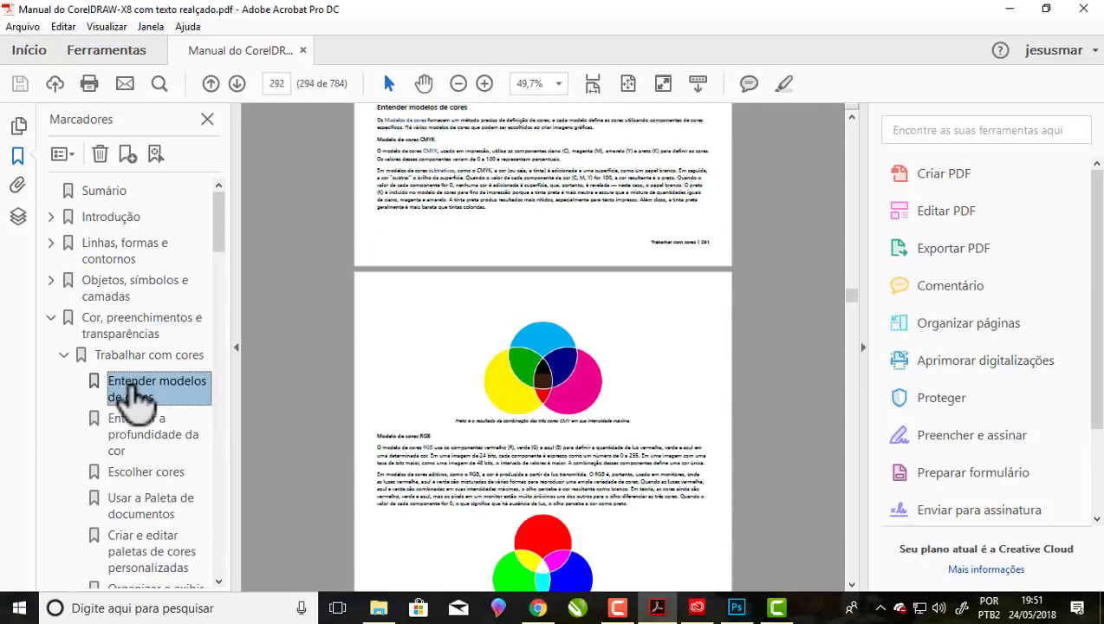
pyautogui.scroll(-5, 445, 342)
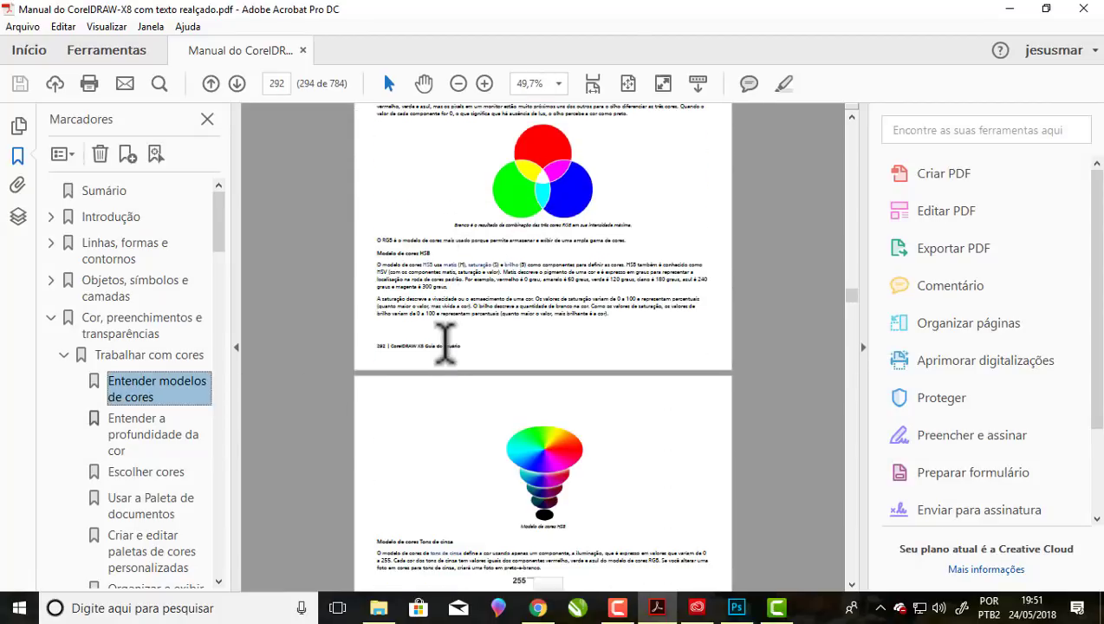
pyautogui.scroll(2, 445, 342)
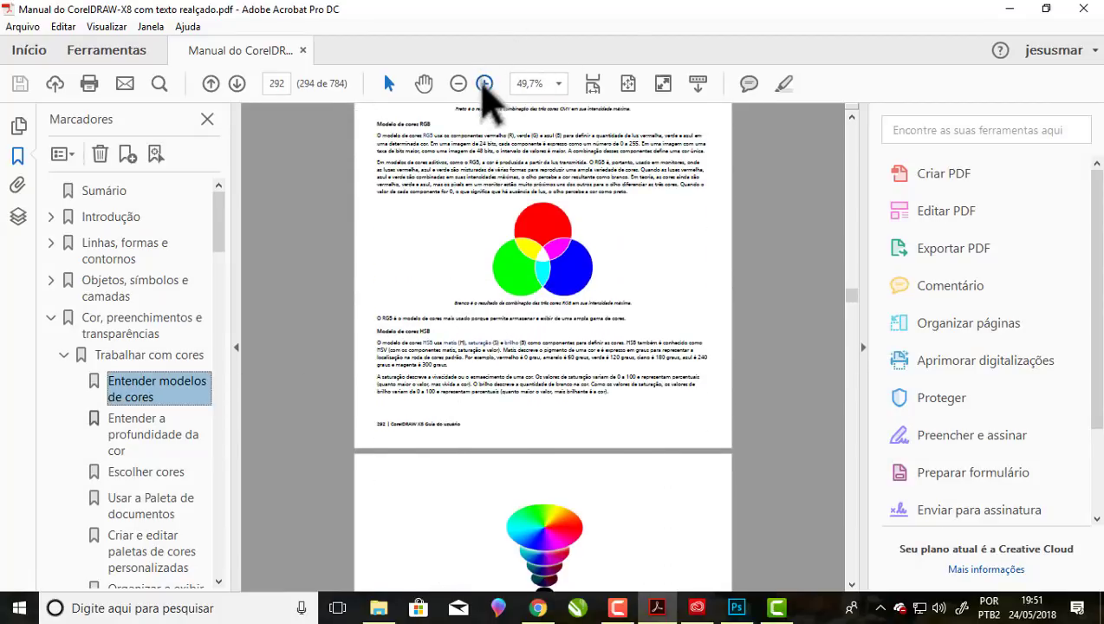
# Enlarge the RGB color model text to 125% and try selecting its first line, clearing the selection at the end.
pyautogui.click(484, 83)
pyautogui.click(484, 84)
pyautogui.click(485, 83)
pyautogui.click(484, 84)
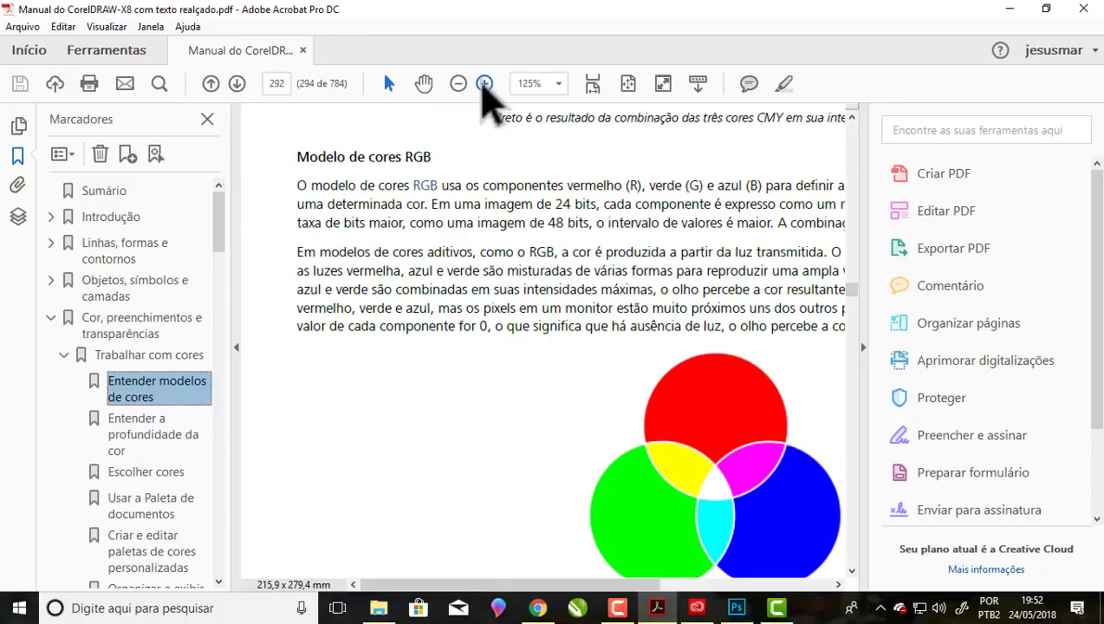
pyautogui.moveTo(431, 585); pyautogui.dragTo(609, 586)
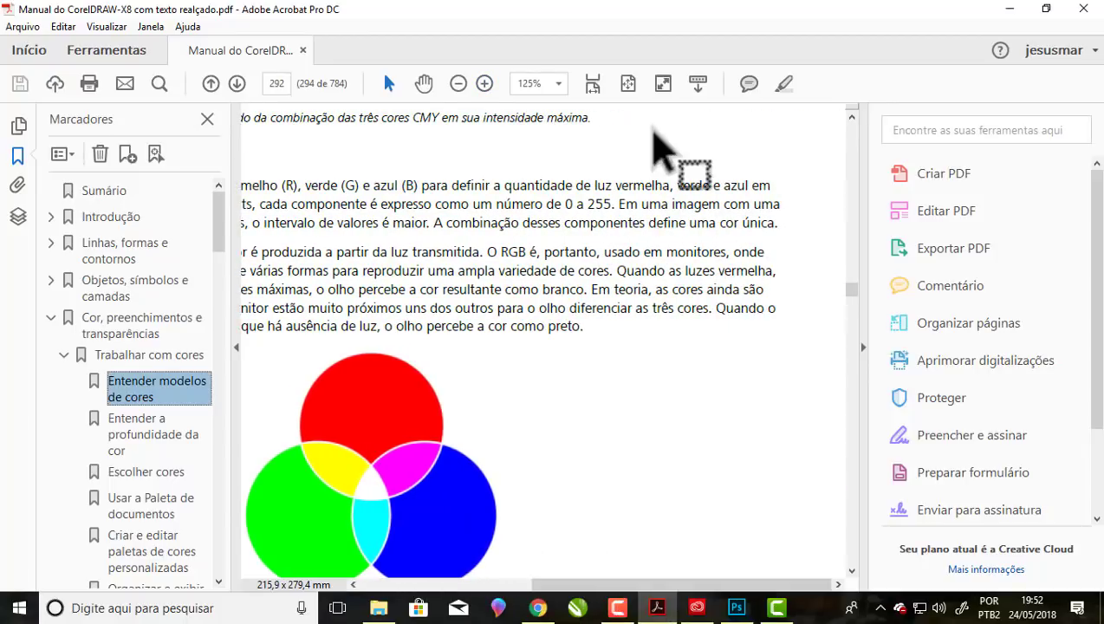
pyautogui.doubleClick(761, 184)
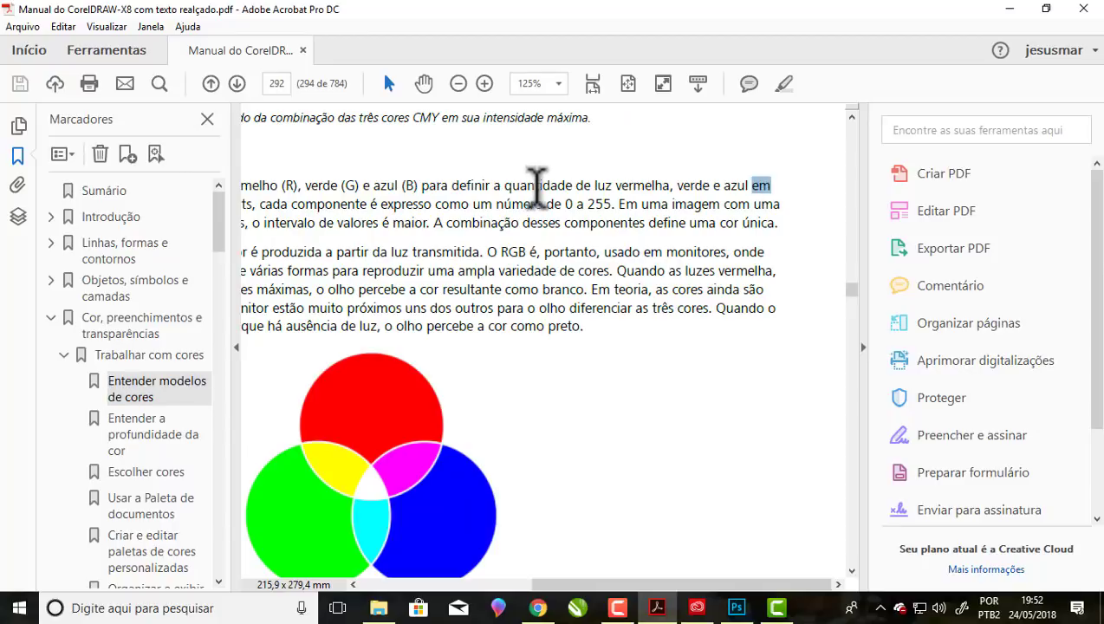
pyautogui.moveTo(530, 185); pyautogui.dragTo(795, 276)
pyautogui.click(774, 185)
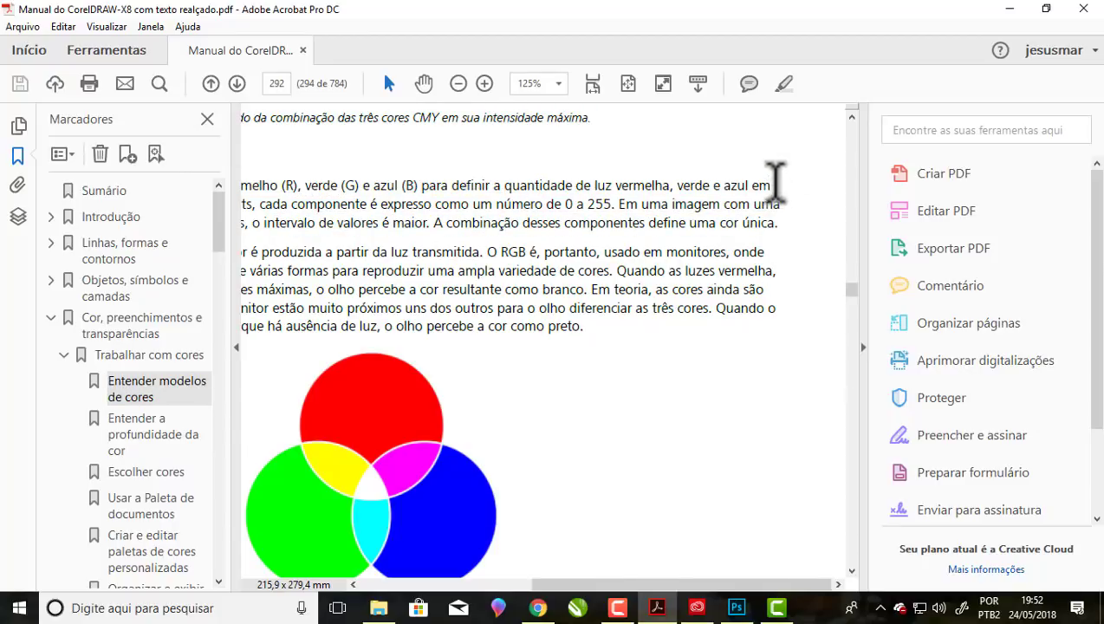
pyautogui.tripleClick(774, 184)
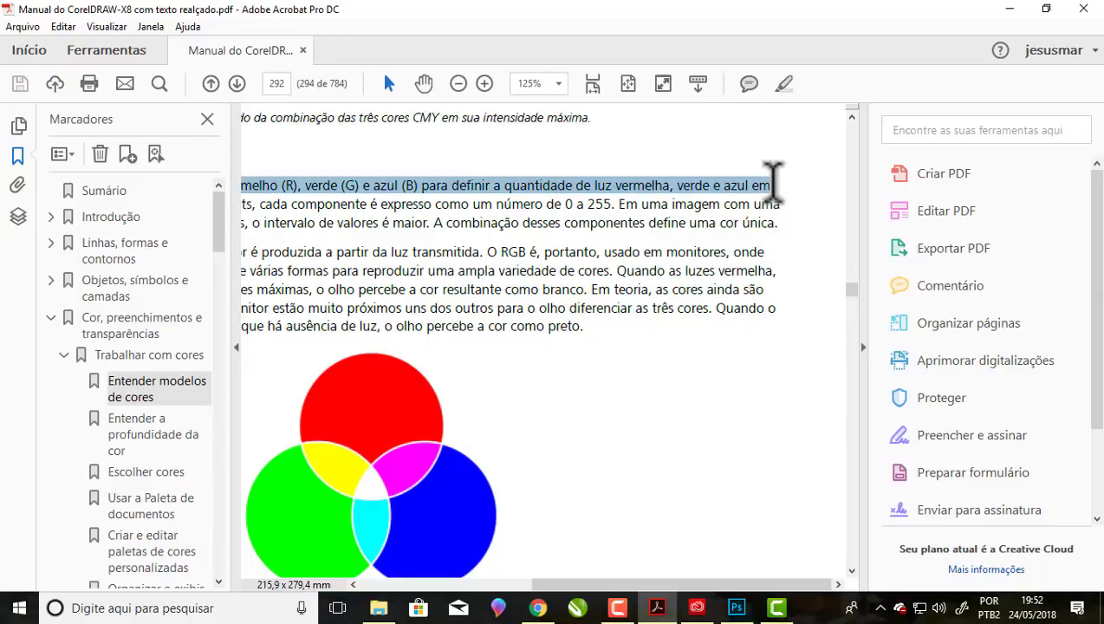
pyautogui.click(774, 187)
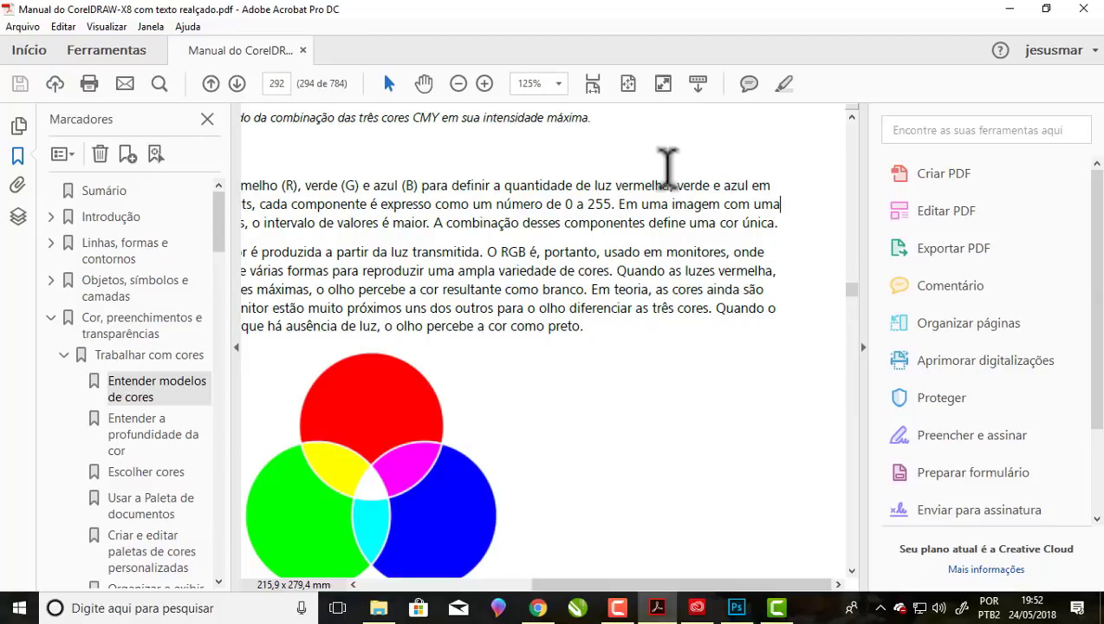
# Look over the CMY color diagram and go back to the opening of the color chapter on page 291.
pyautogui.scroll(-3, 628, 225)
pyautogui.scroll(12, 628, 230)
pyautogui.scroll(-8, 628, 234)
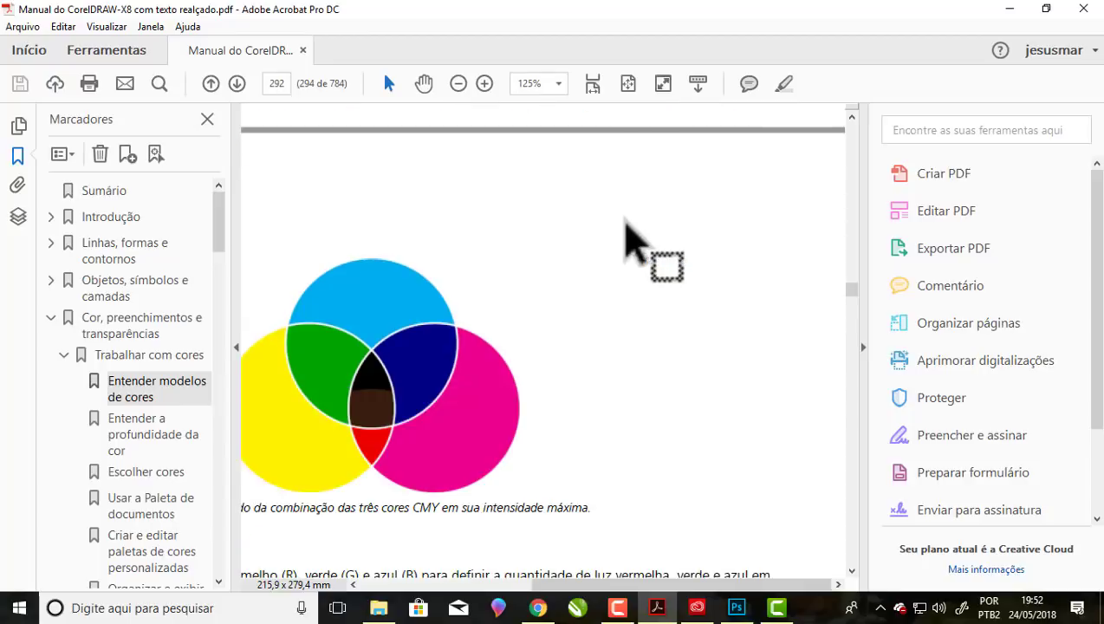
pyautogui.moveTo(698, 585); pyautogui.dragTo(683, 587)
pyautogui.scroll(20, 667, 273)
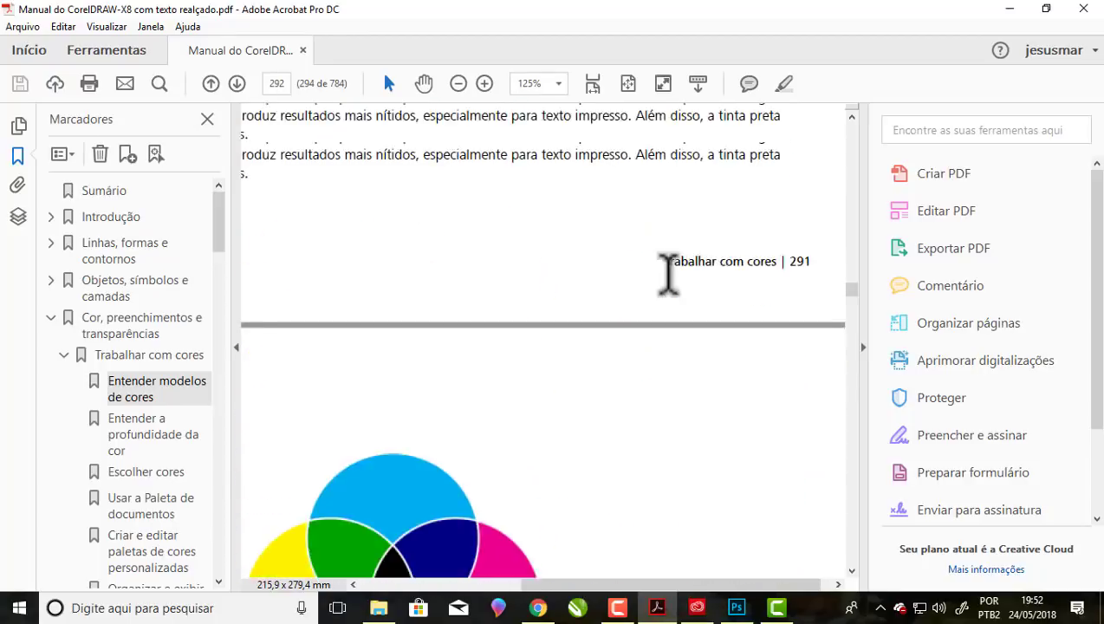
pyautogui.scroll(5, 667, 273)
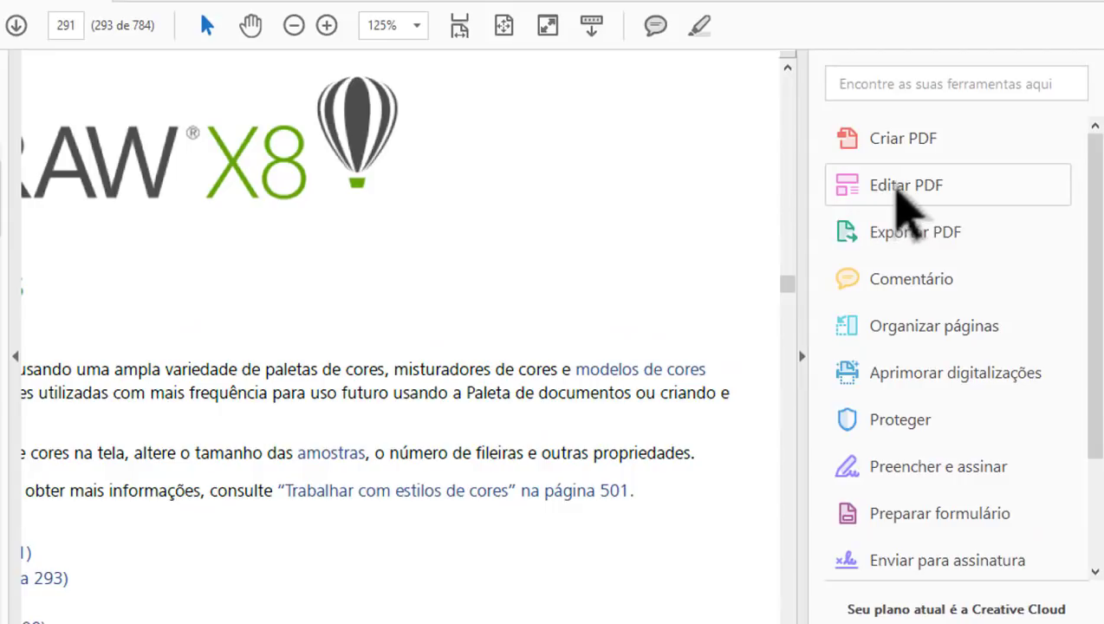
# Open the manual for PDF editing and reposition the CMY circles image on page 292.
pyautogui.click(901, 189)
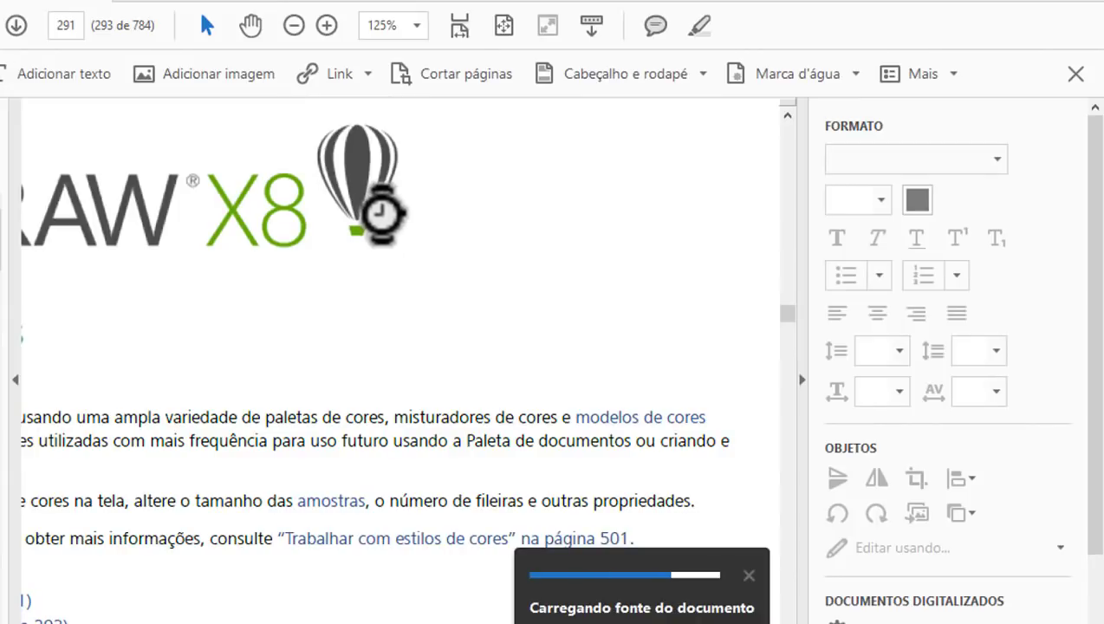
pyautogui.scroll(-4, 380, 217)
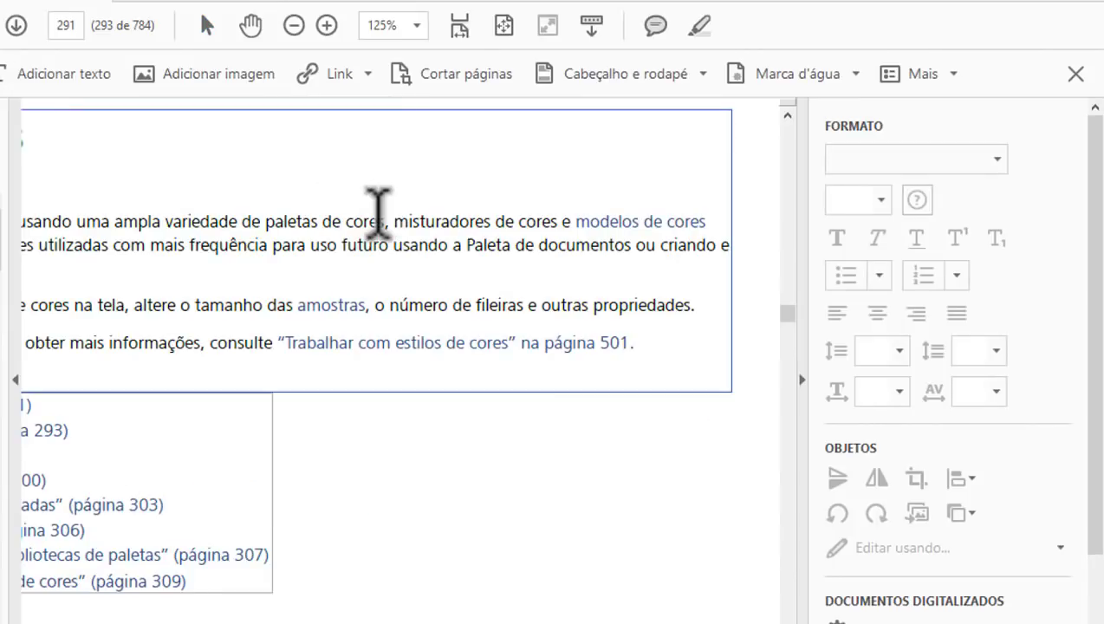
pyautogui.scroll(-20, 99, 476)
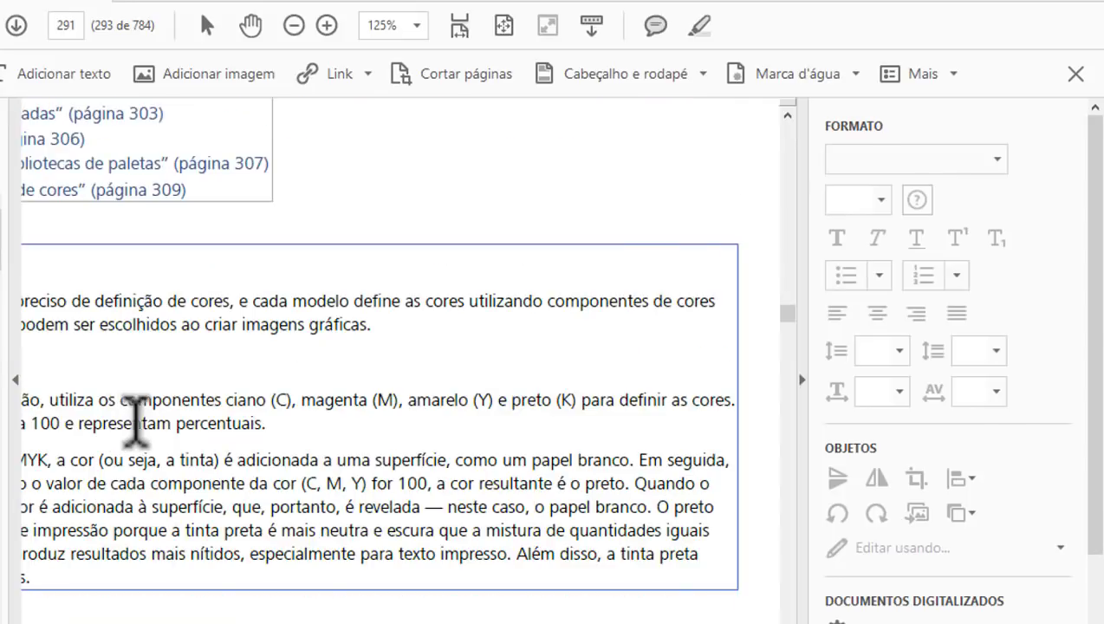
pyautogui.scroll(-1, 133, 420)
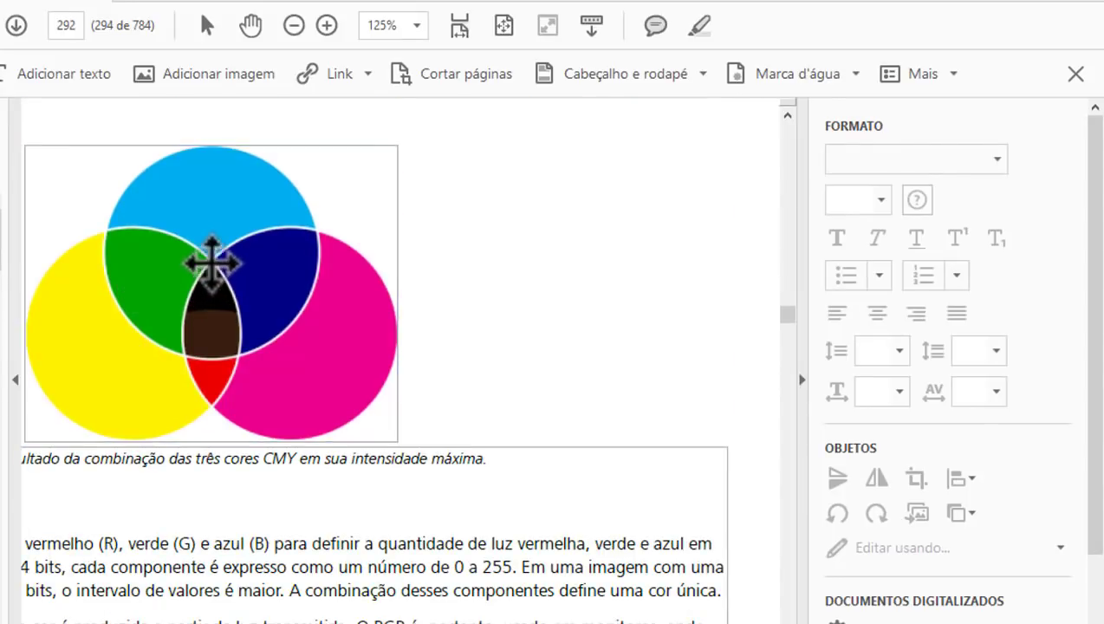
pyautogui.moveTo(214, 263); pyautogui.dragTo(339, 247)
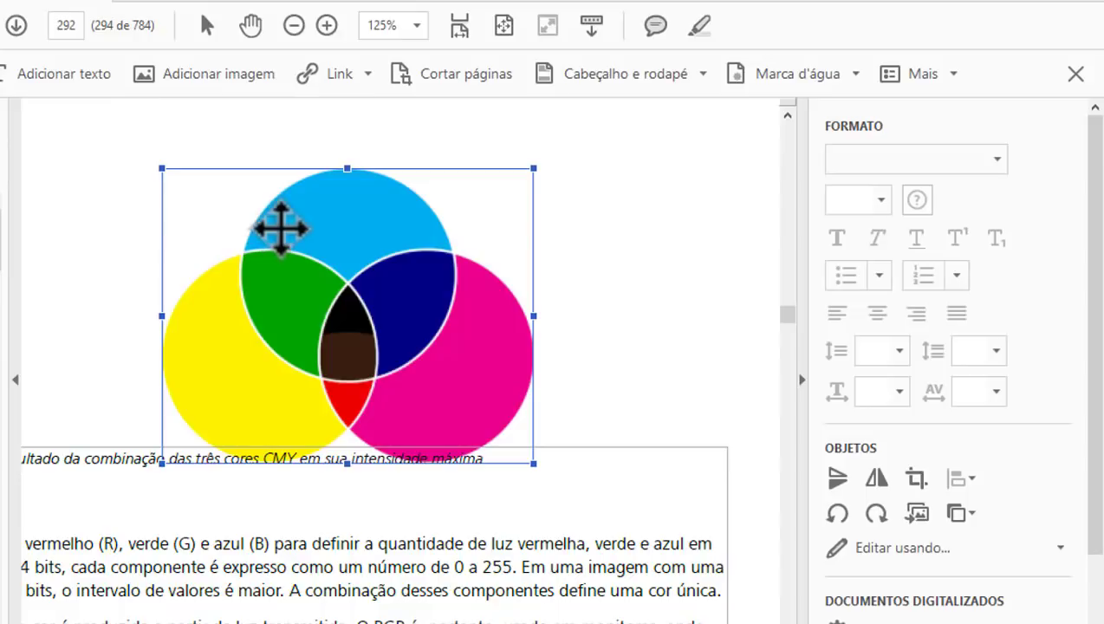
pyautogui.moveTo(281, 227); pyautogui.dragTo(217, 186)
# Display the CMY image's editing options, including the external programs it can be edited with, and dismiss them.
pyautogui.rightClick(217, 187)
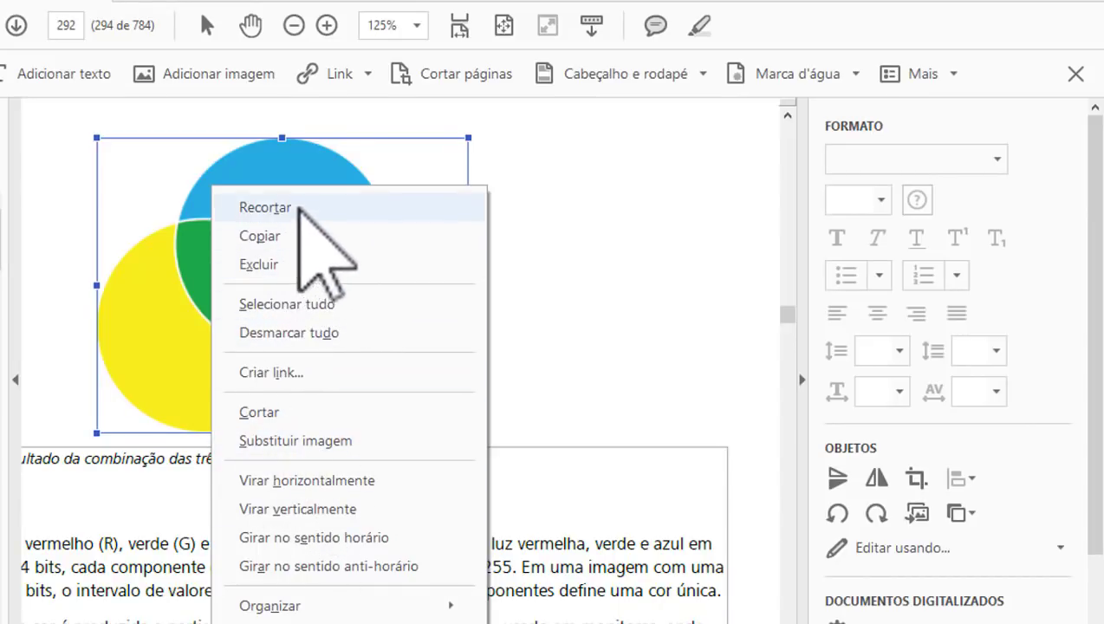
pyautogui.moveTo(300, 609)
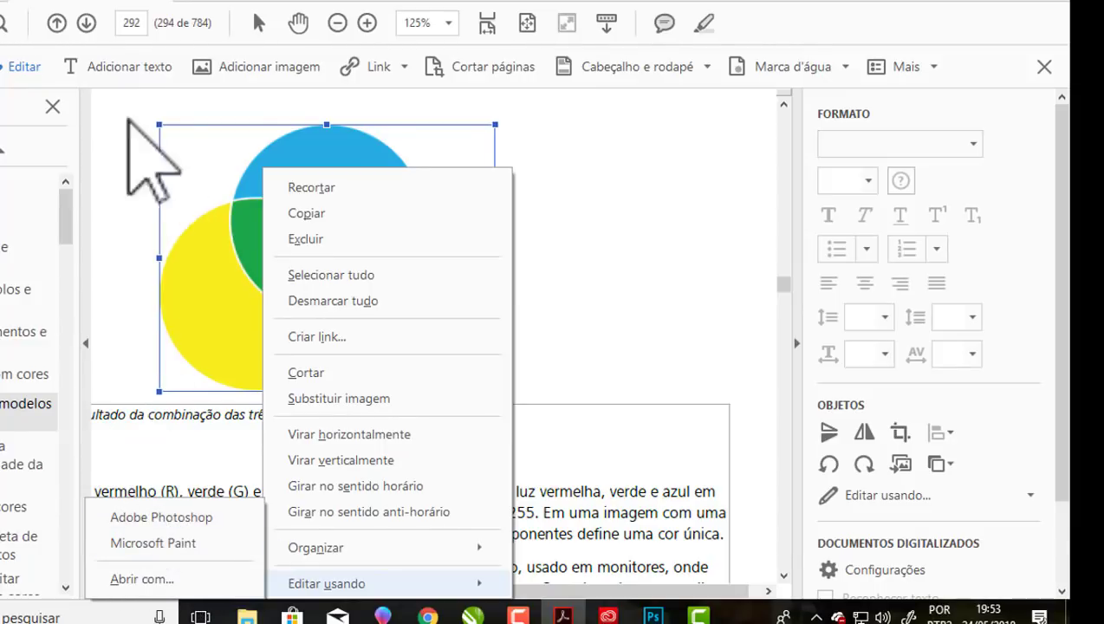
pyautogui.click(547, 184)
# Replace the caption below the CMY image with "JM Design".
pyautogui.scroll(-2, 488, 313)
pyautogui.click(528, 327)
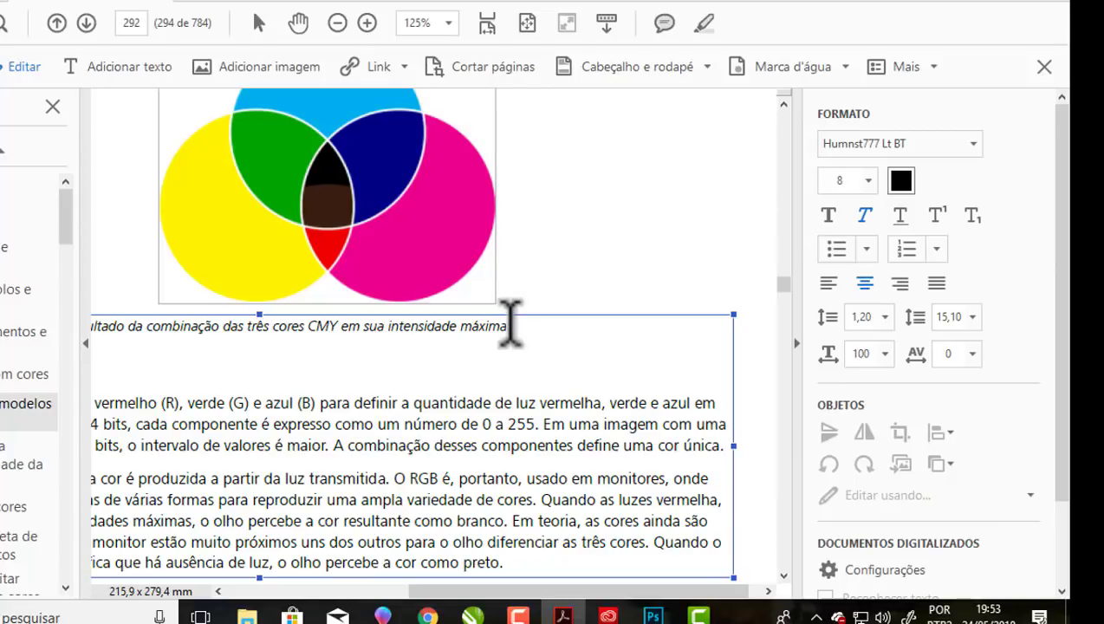
pyautogui.press('BackSpace')
pyautogui.press('BackSpace')
pyautogui.press('BackSpace')
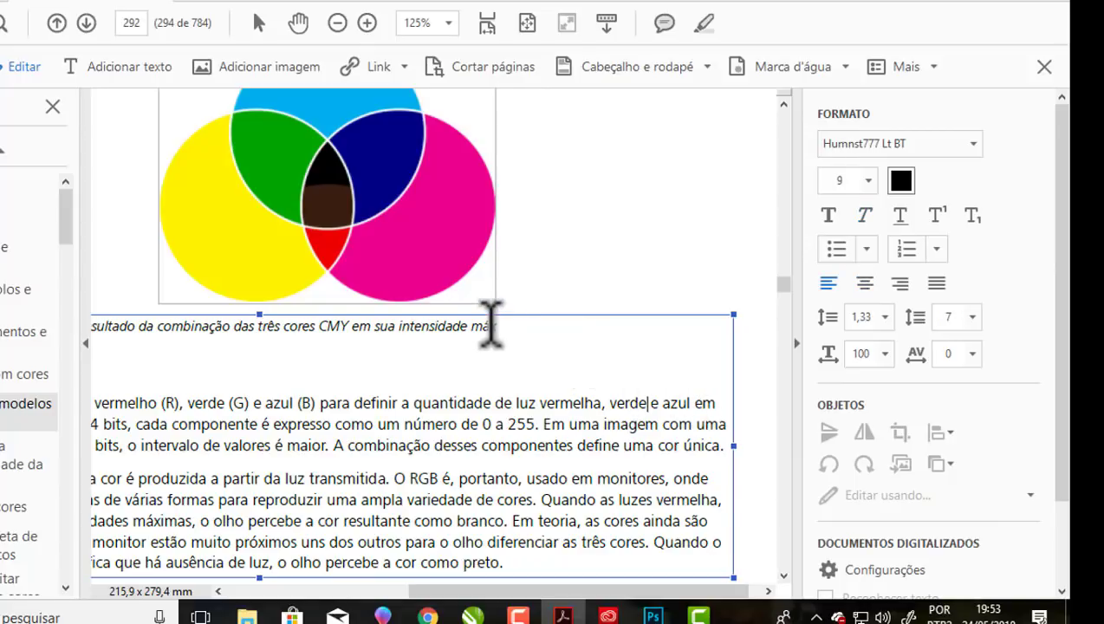
pyautogui.moveTo(479, 334); pyautogui.dragTo(99, 329)
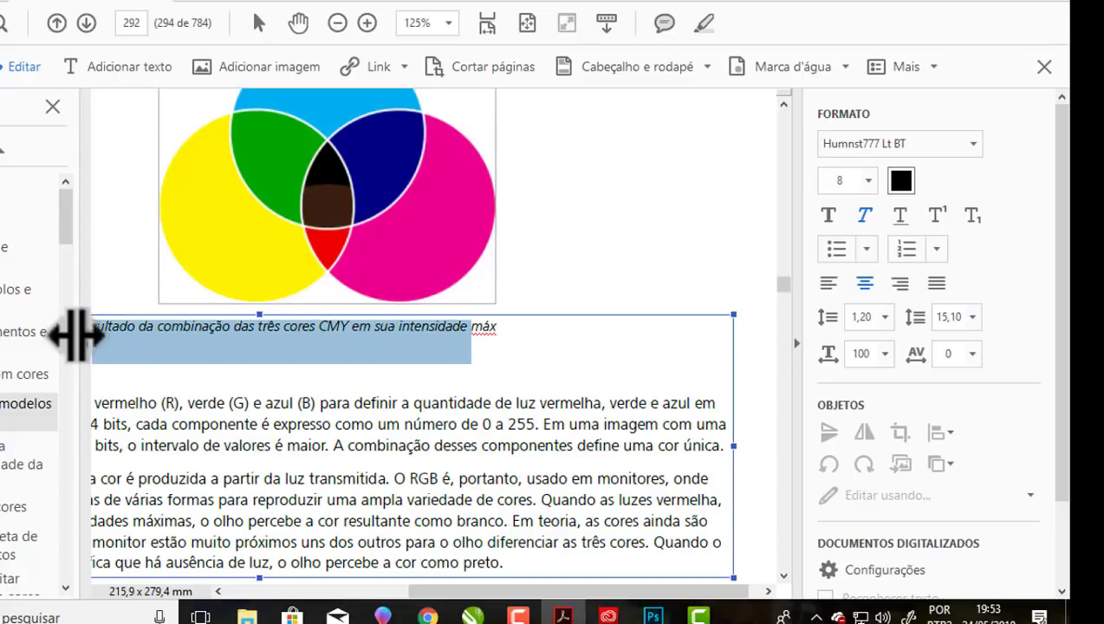
pyautogui.press('BackSpace')
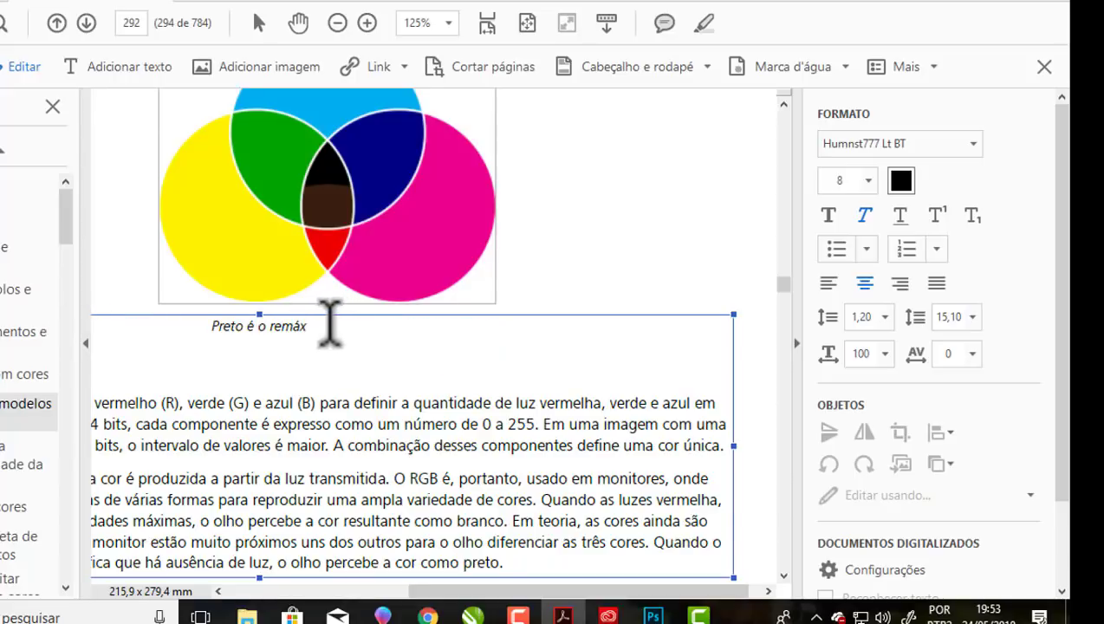
pyautogui.moveTo(329, 325); pyautogui.dragTo(136, 320)
pyautogui.press('BackSpace')
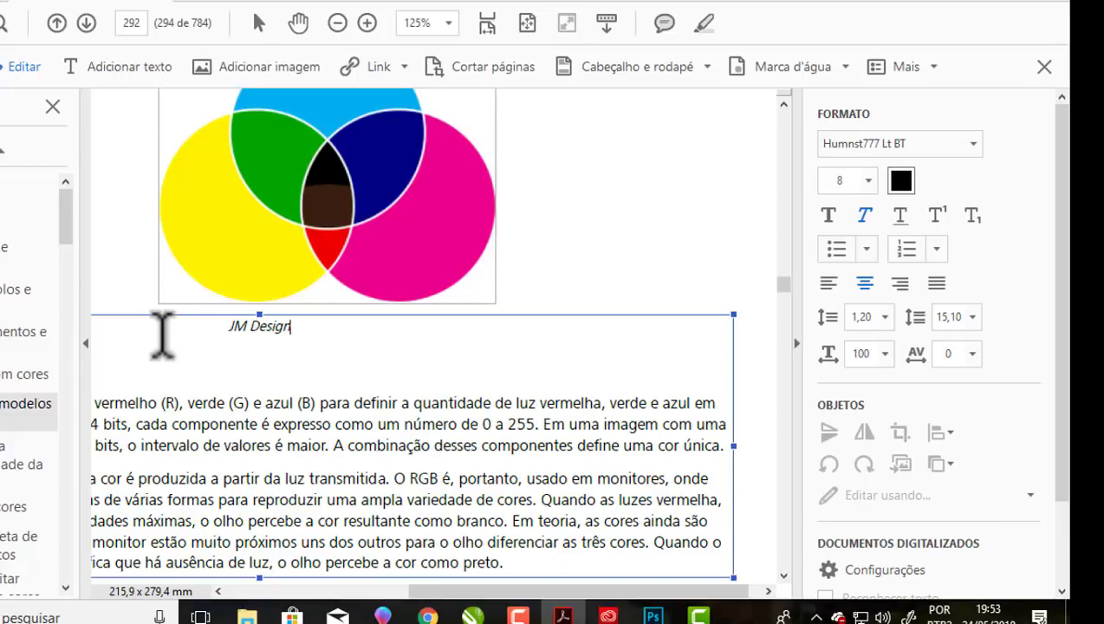
# Return to the pages before the color chapter and close the PDF editing tools.
pyautogui.scroll(15, 512, 449)
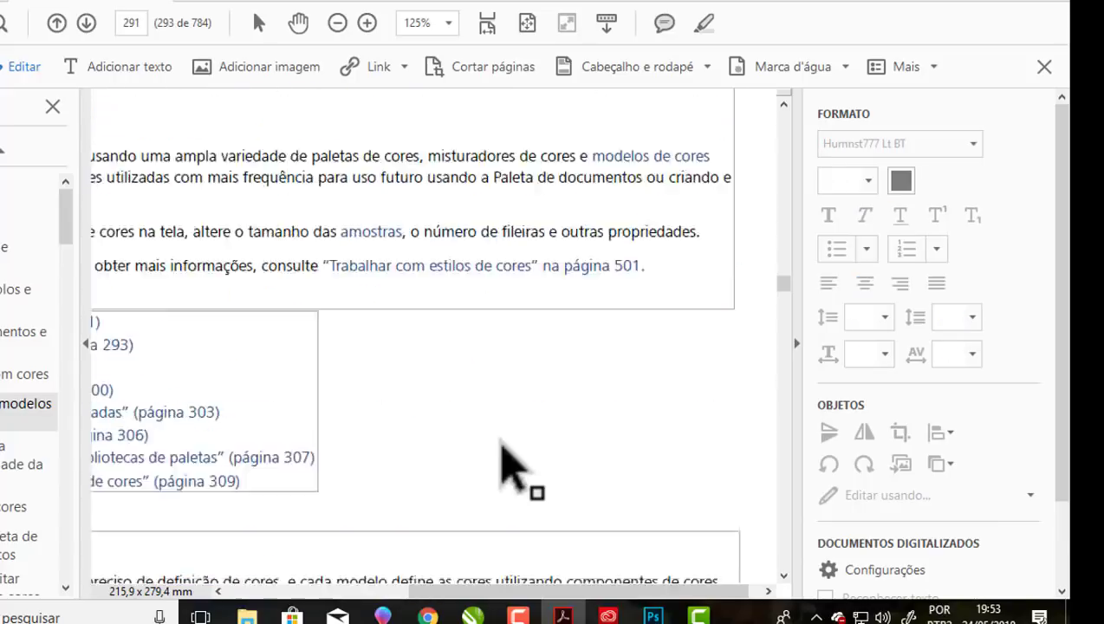
pyautogui.scroll(5, 500, 444)
pyautogui.scroll(-5, 500, 444)
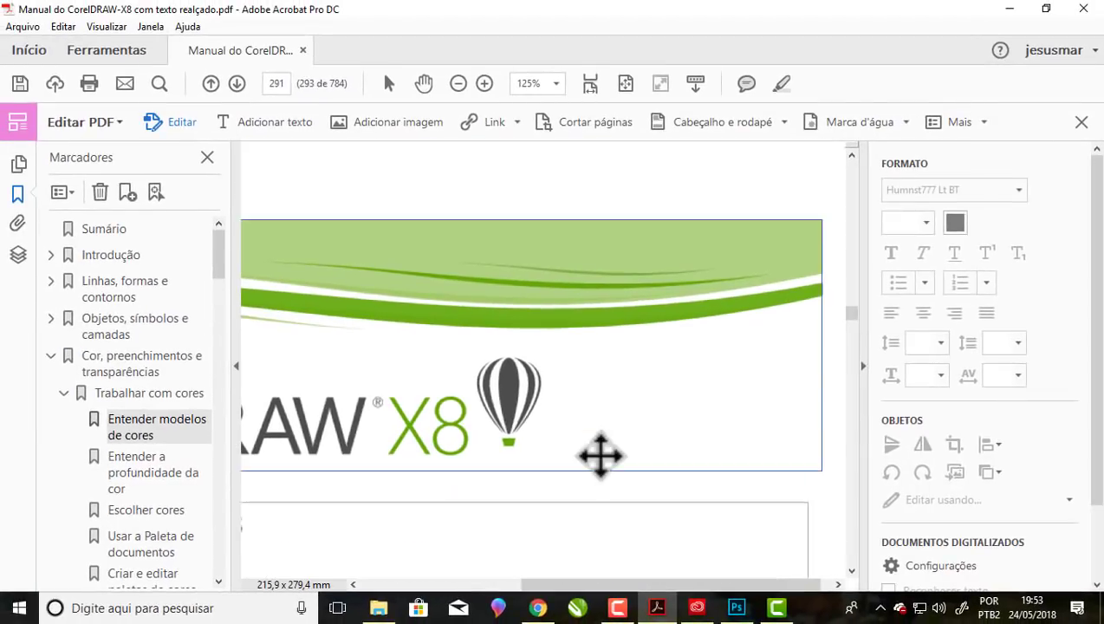
pyautogui.scroll(5, 600, 455)
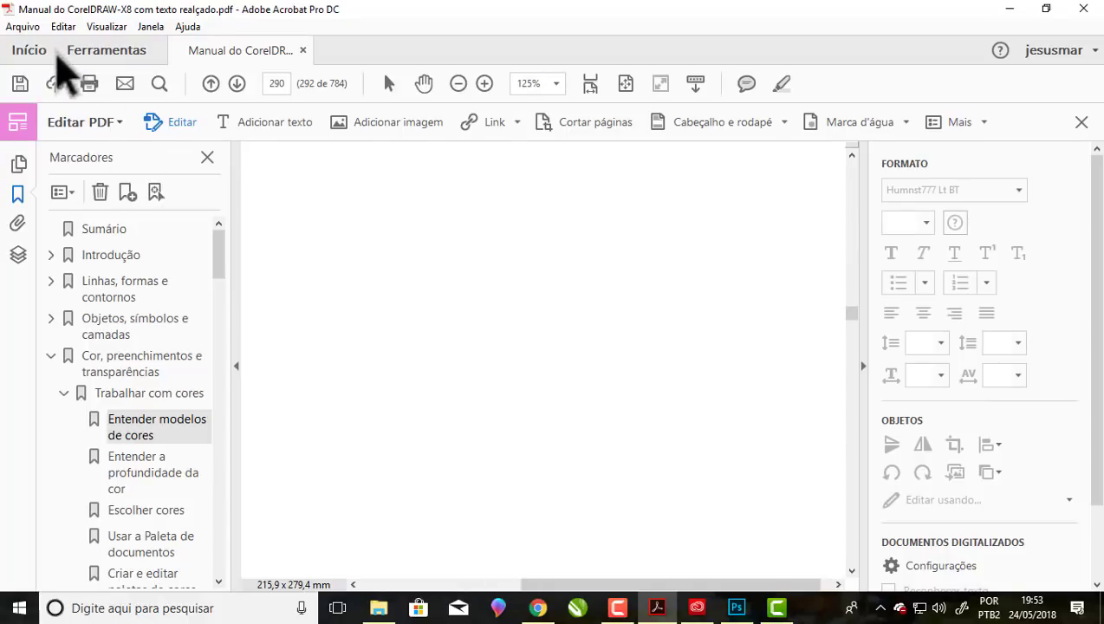
pyautogui.click(1082, 124)
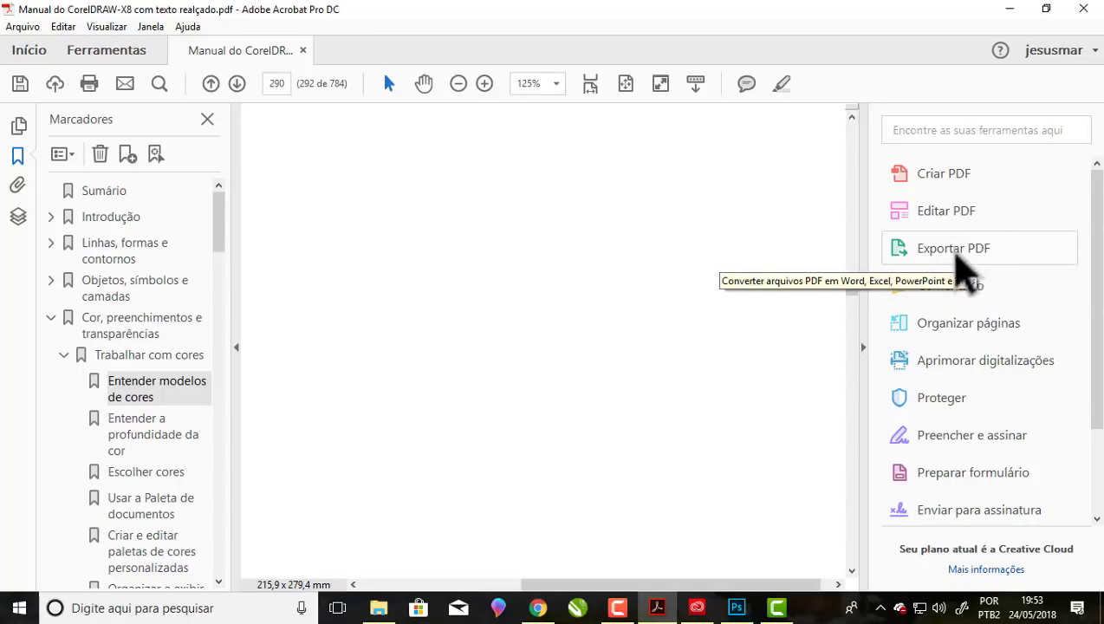
# Display Acrobat's alternative save formats and the Word, spreadsheet, PowerPoint and image export options for the manual, and dismiss them.
pyautogui.click(19, 30)
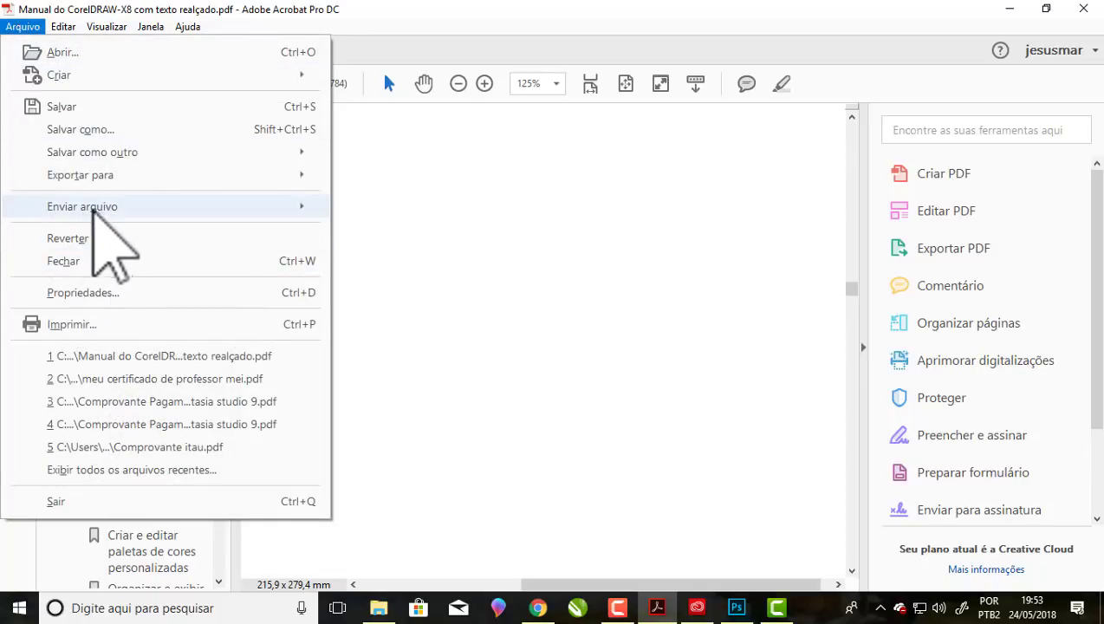
pyautogui.moveTo(115, 155)
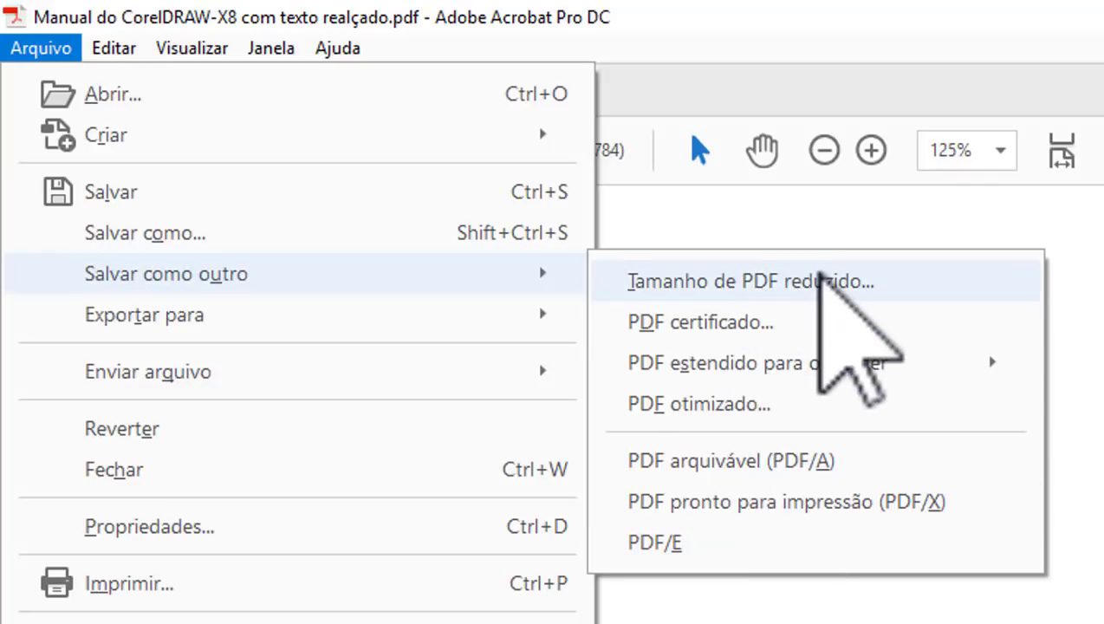
pyautogui.moveTo(154, 321)
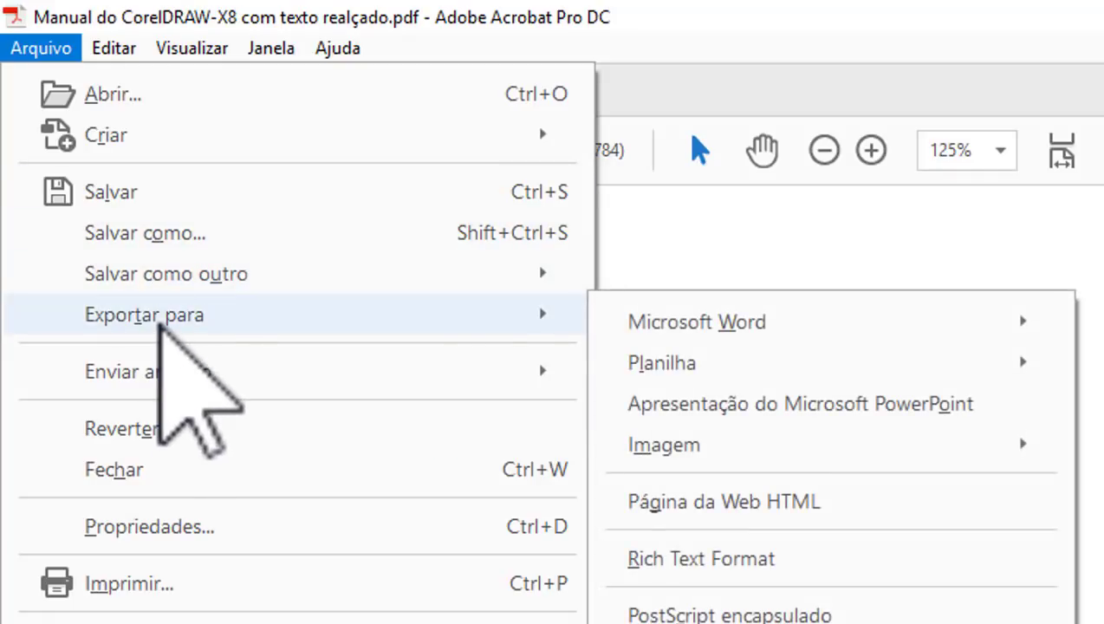
pyautogui.moveTo(788, 321)
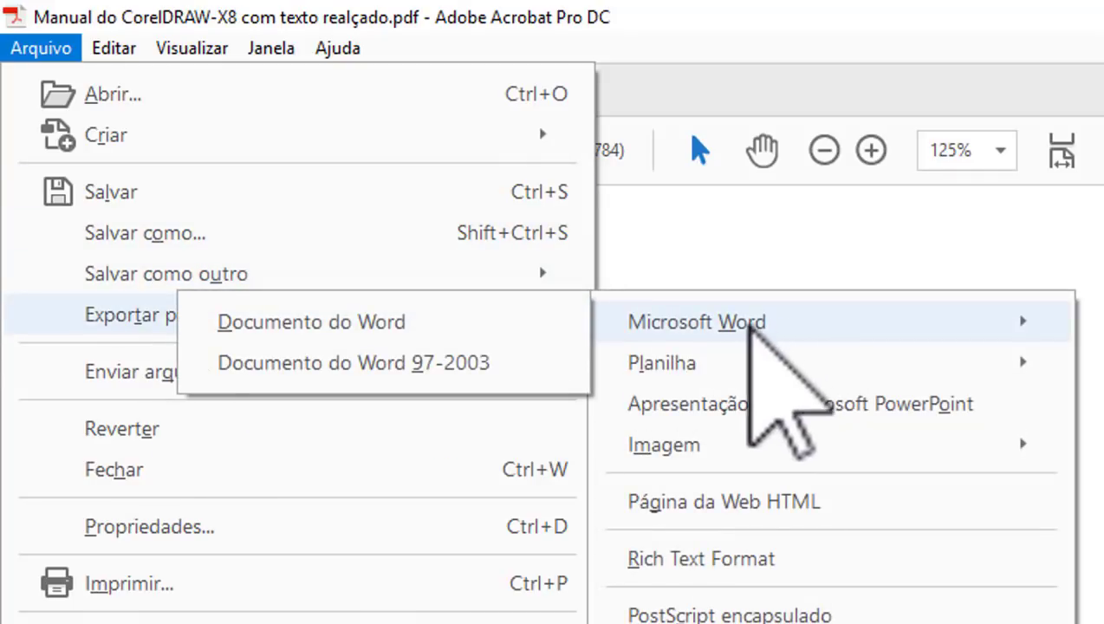
pyautogui.moveTo(706, 374)
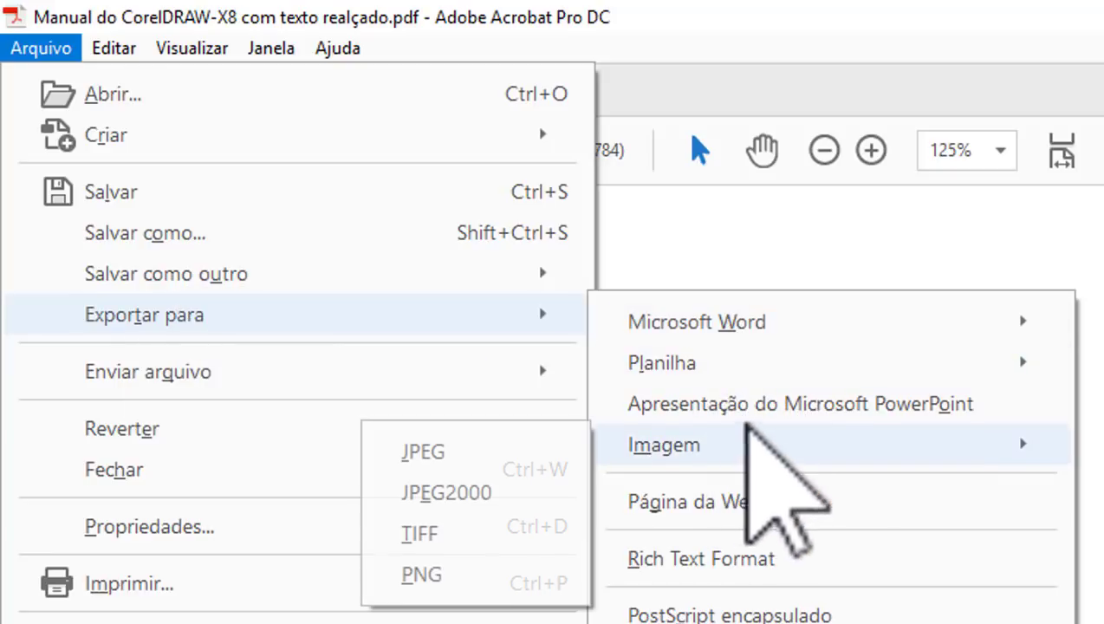
pyautogui.moveTo(667, 455)
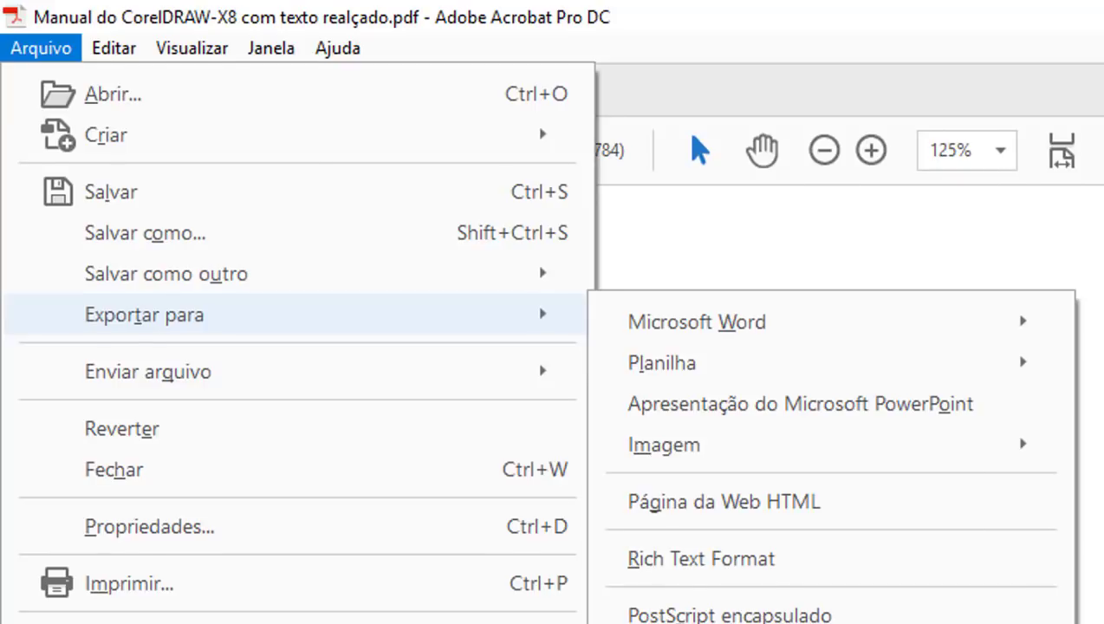
pyautogui.click(828, 97)
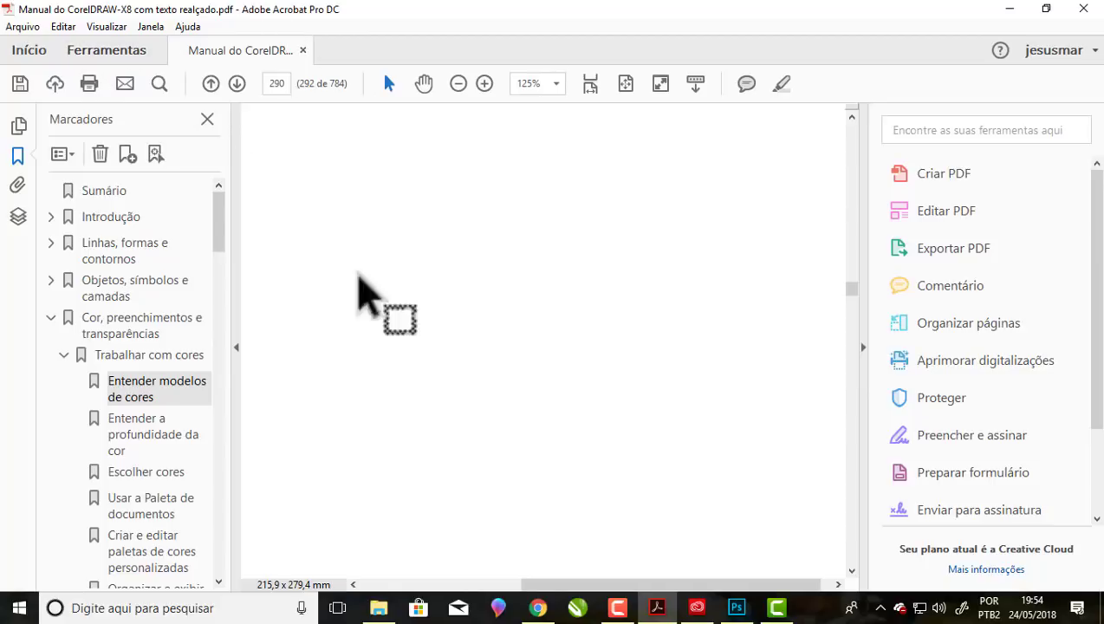
# Switch to Chrome and open the CorelDRAW Graphics Suite 2018 product page from Corel's Brazilian site.
pyautogui.click(538, 608)
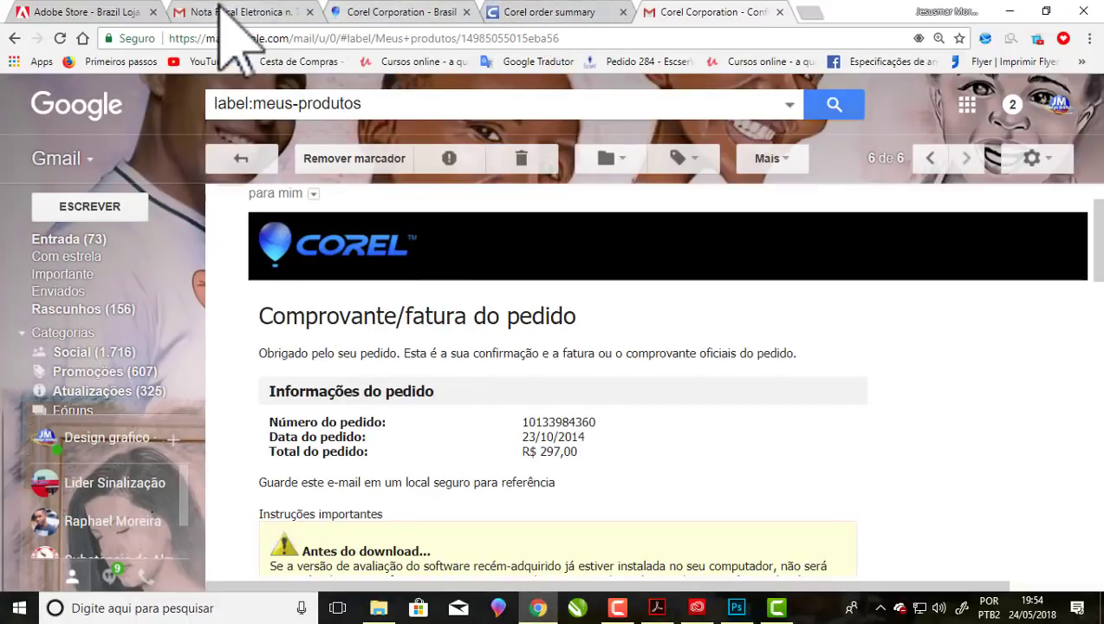
pyautogui.click(95, 11)
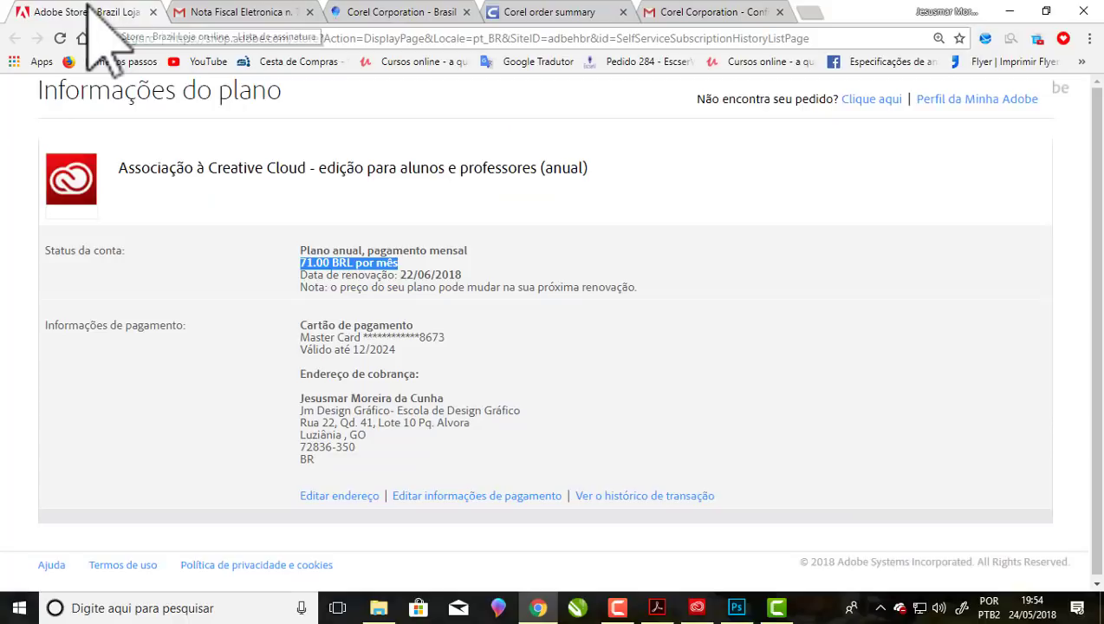
pyautogui.click(378, 13)
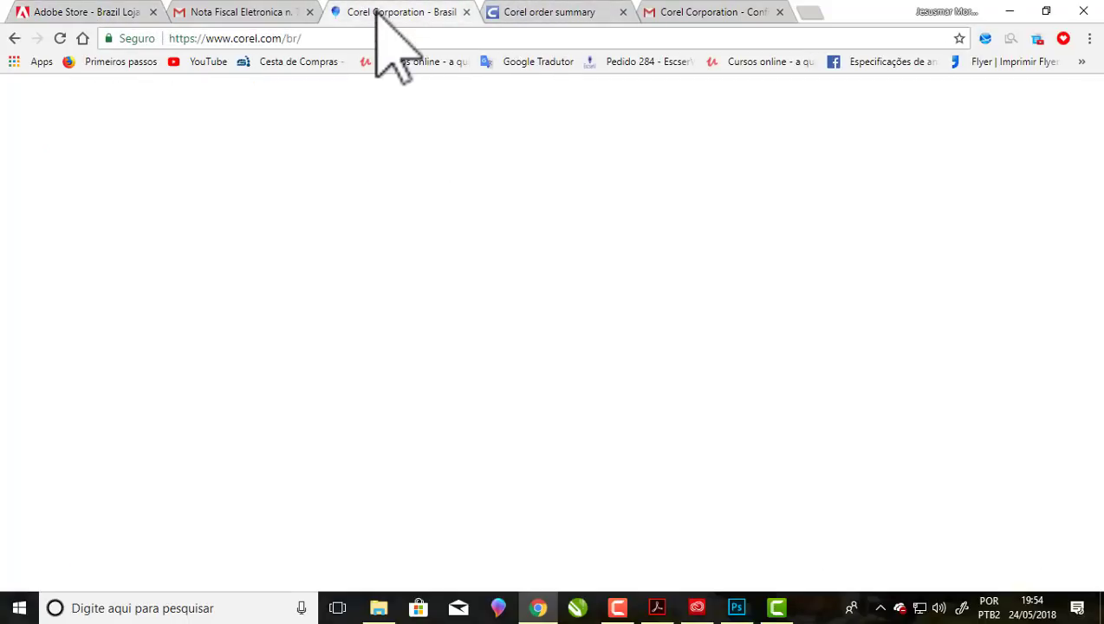
pyautogui.scroll(-6, 538, 216)
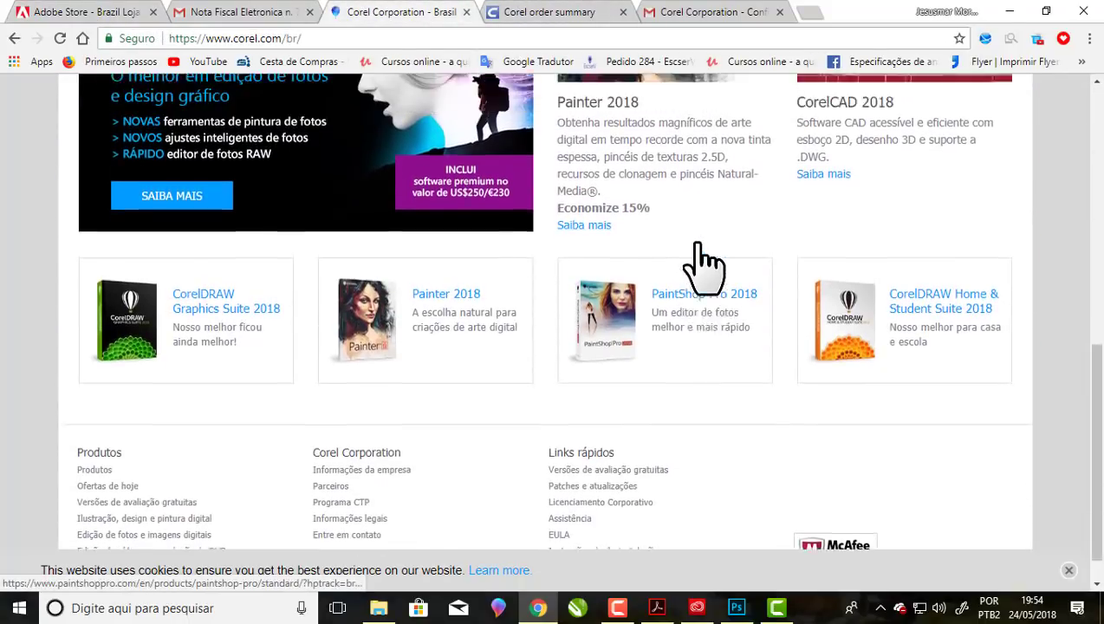
pyautogui.scroll(5, 704, 265)
pyautogui.scroll(1, 704, 265)
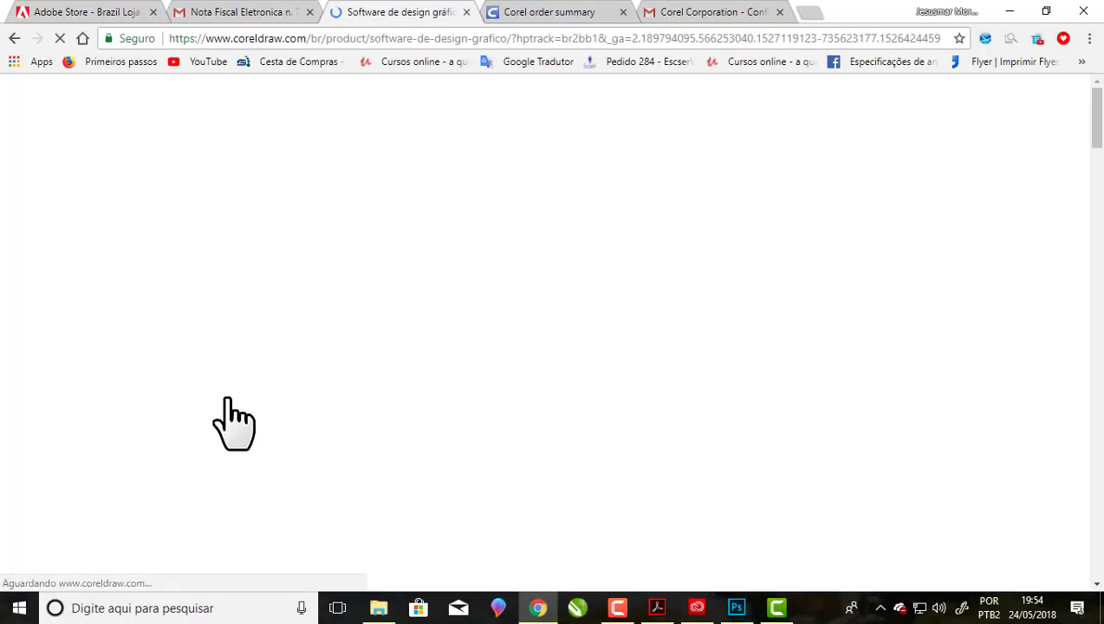
# Look through the CorelDRAW Graphics Suite 2018 product page's overview sections and return to its header.
pyautogui.scroll(-3, 316, 407)
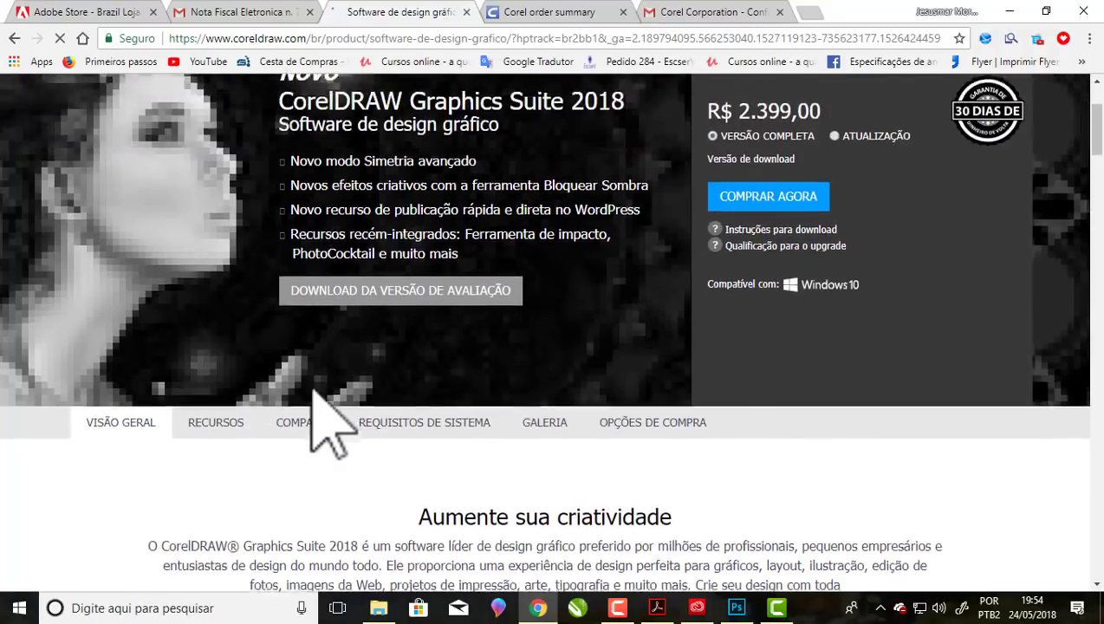
pyautogui.scroll(-12, 315, 390)
pyautogui.scroll(3, 310, 388)
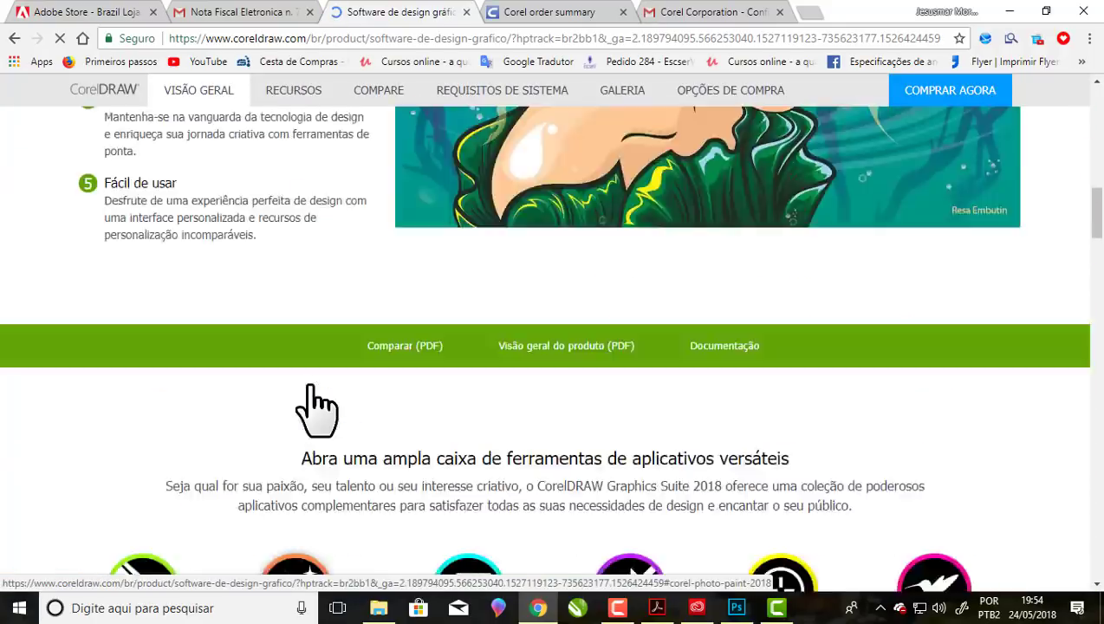
pyautogui.scroll(2, 312, 387)
pyautogui.scroll(-15, 312, 386)
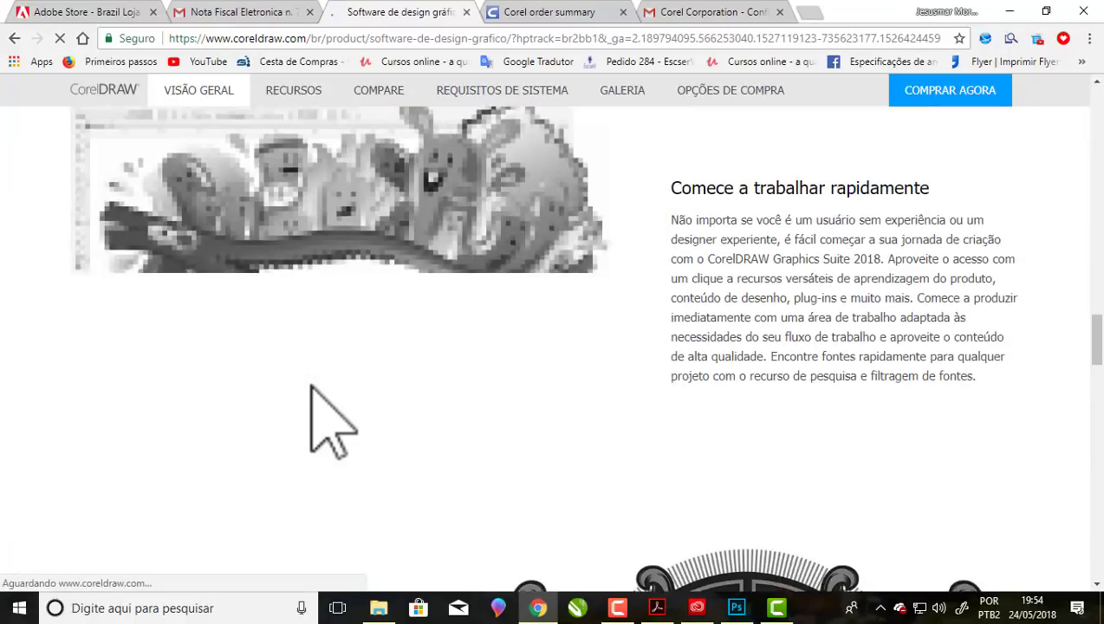
pyautogui.scroll(-10, 313, 390)
pyautogui.scroll(13, 313, 386)
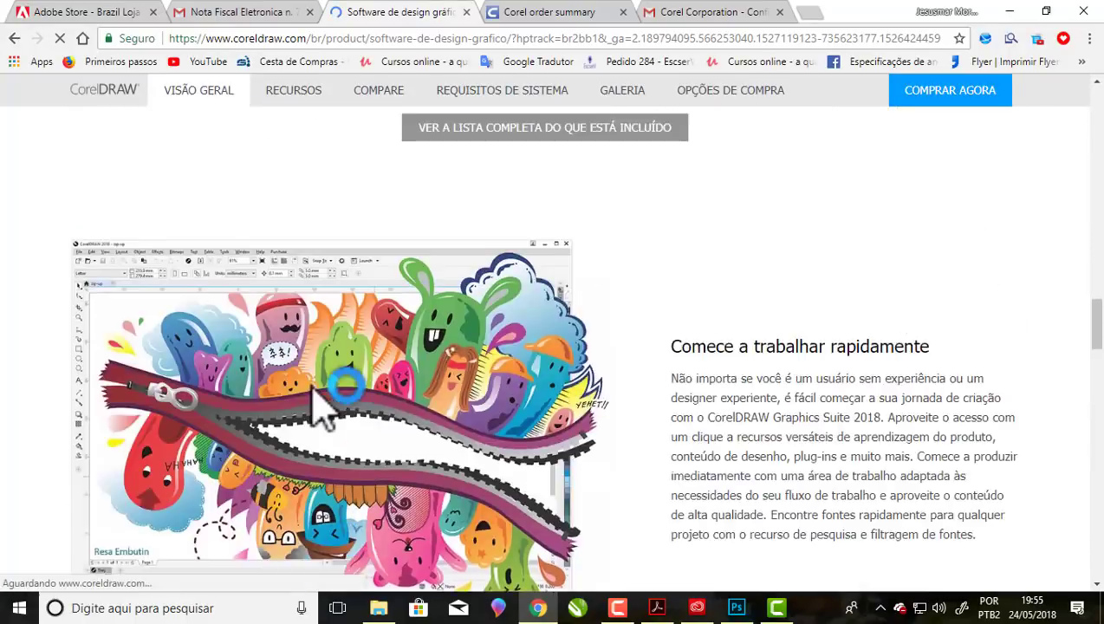
pyautogui.scroll(18, 319, 406)
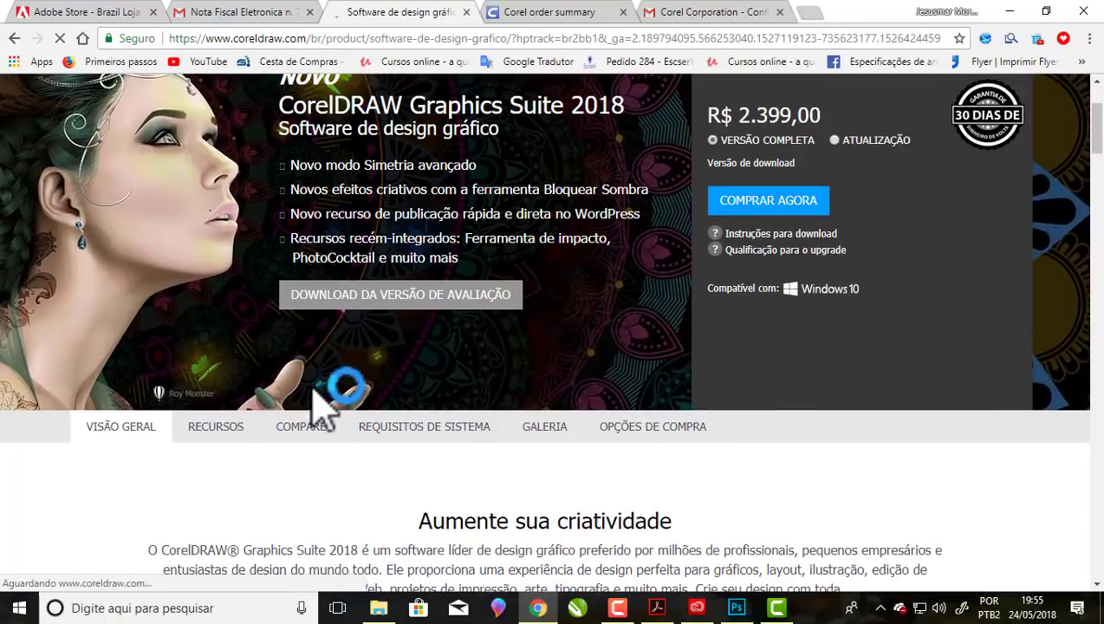
pyautogui.scroll(3, 322, 407)
pyautogui.scroll(-3, 389, 419)
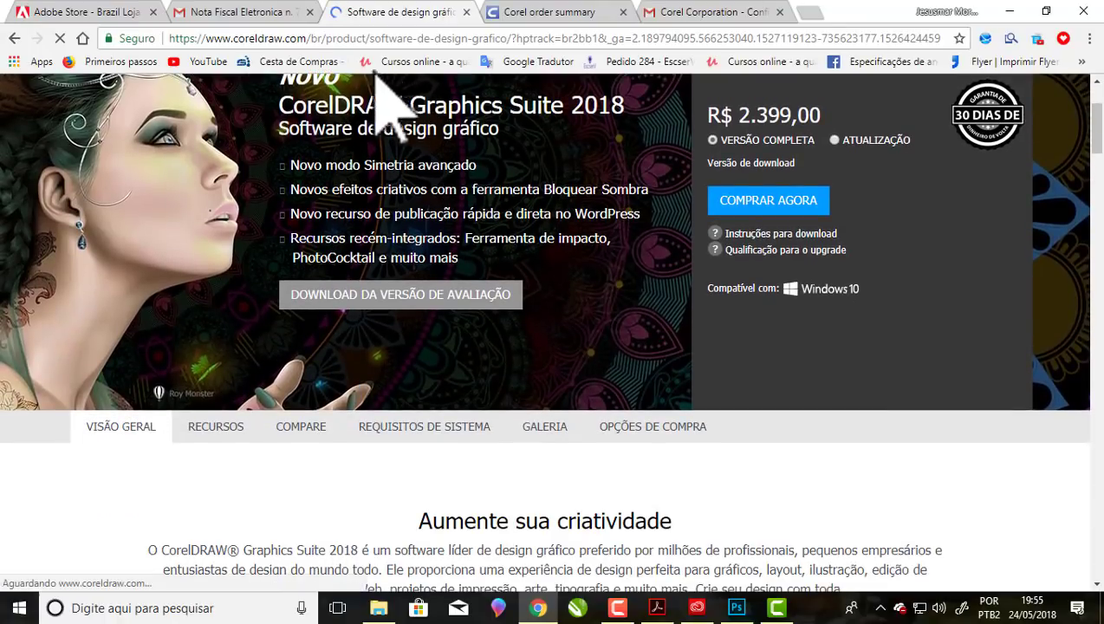
# Copy the product page content from the "Aumente sua criatividade" heading through the Corel CAPTURE 2018 label.
pyautogui.scroll(-5, 572, 390)
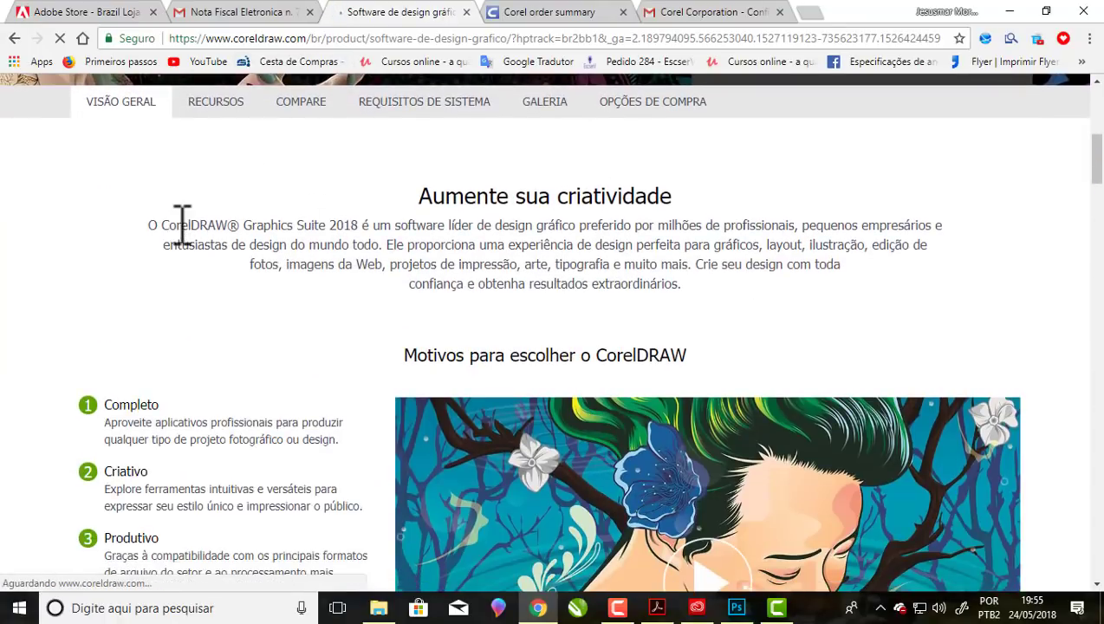
pyautogui.moveTo(420, 194); pyautogui.dragTo(819, 513)
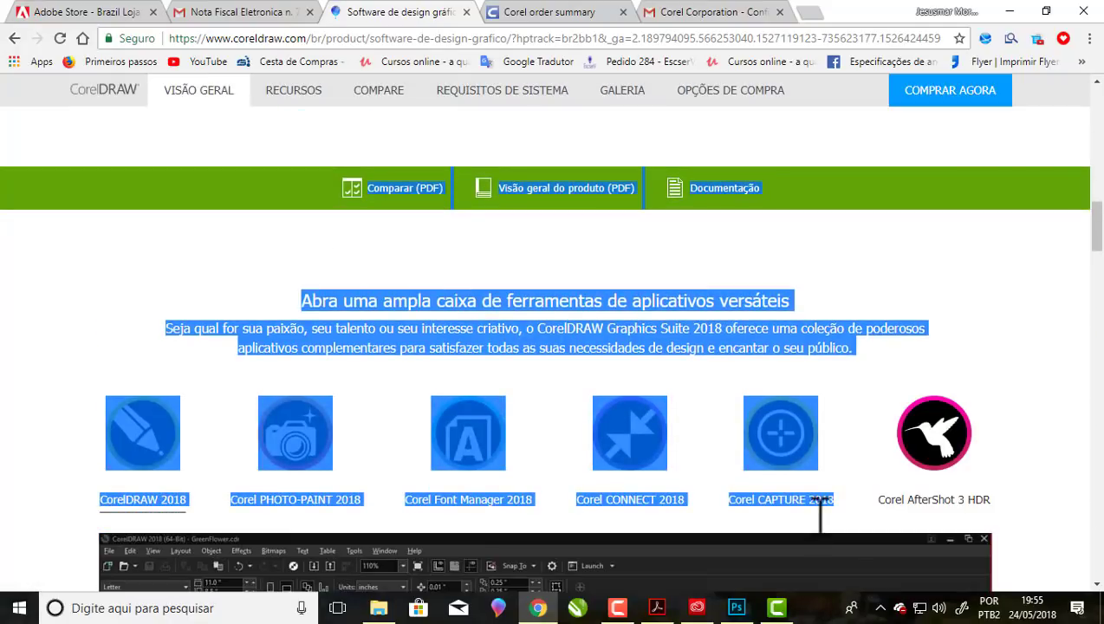
pyautogui.rightClick(447, 301)
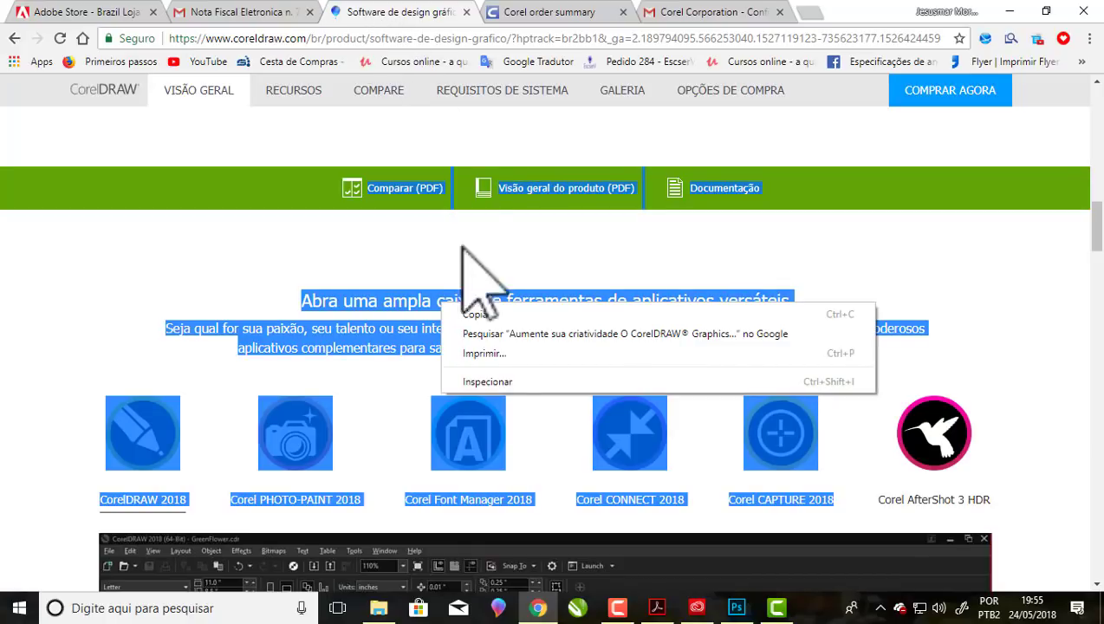
pyautogui.click(479, 314)
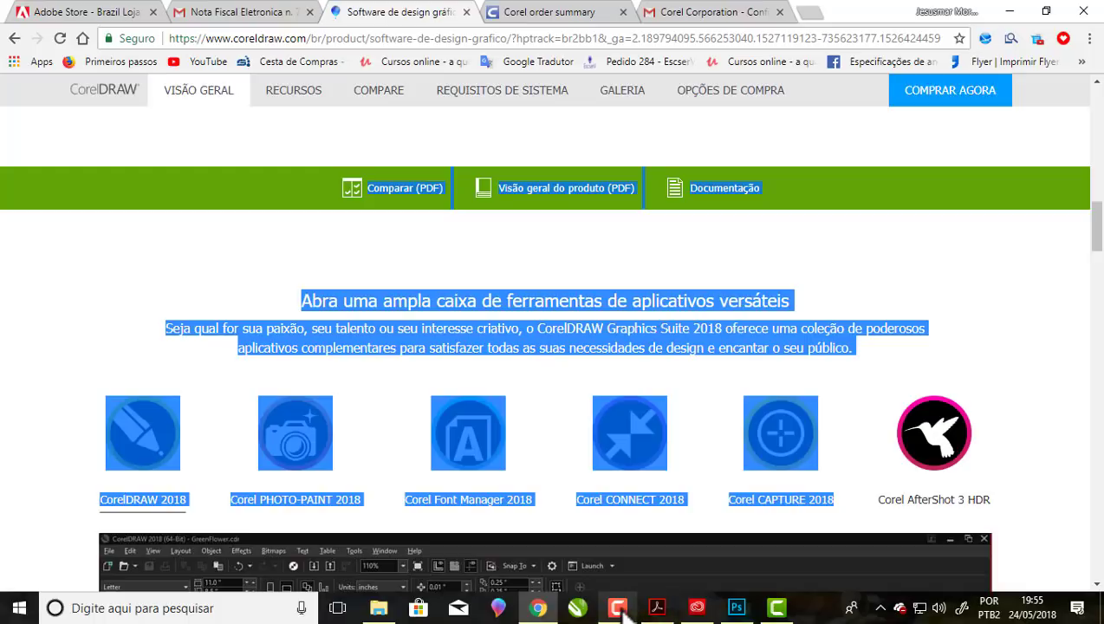
# Switch to Acrobat and create a PDF from the clipboard content.
pyautogui.click(666, 607)
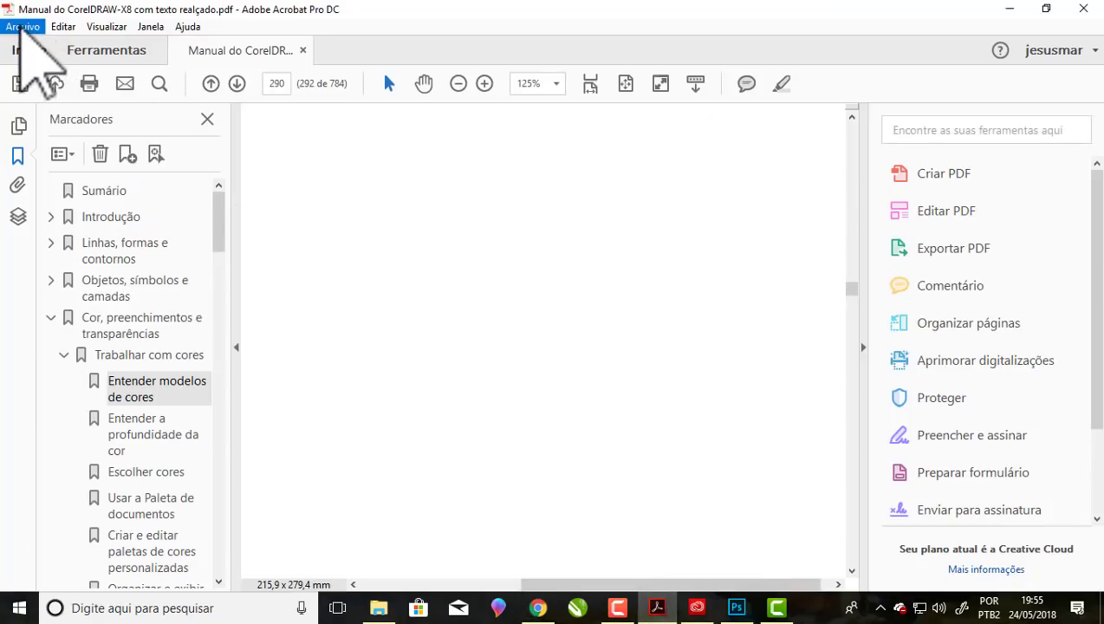
pyautogui.click(22, 27)
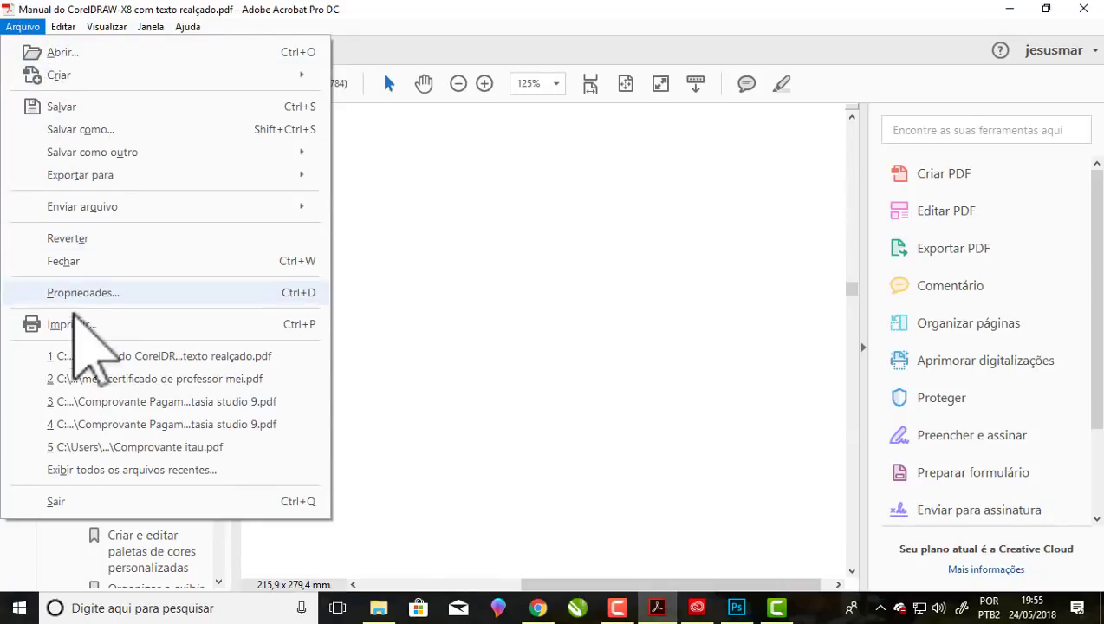
pyautogui.moveTo(53, 74)
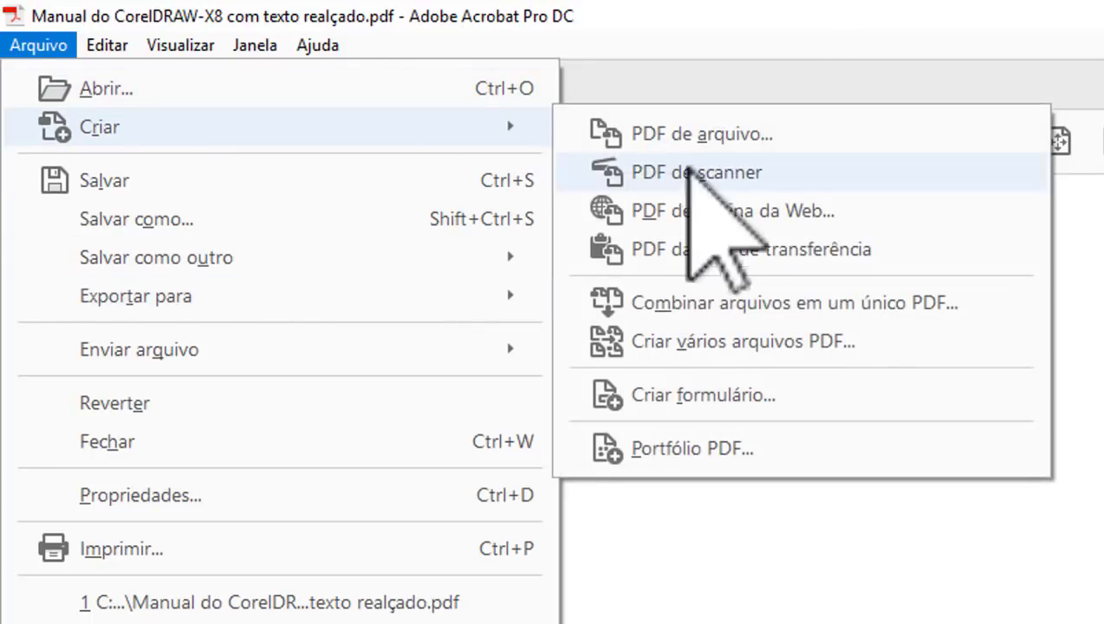
pyautogui.click(769, 249)
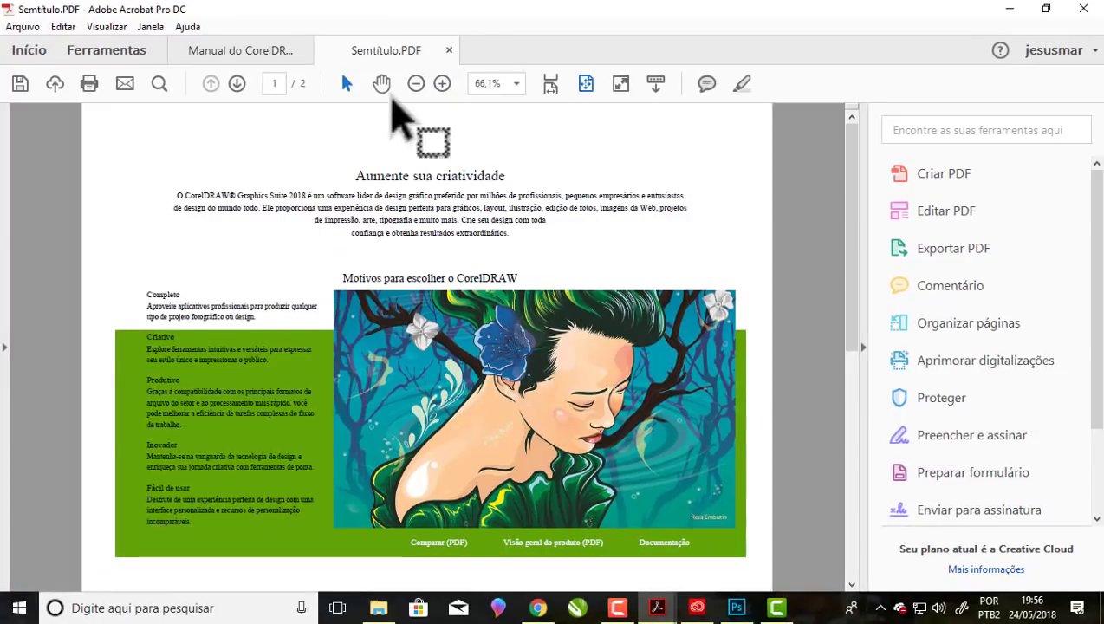
# Review both pages of the PDF made from the clipboard and close it without saving.
pyautogui.scroll(-3, 444, 203)
pyautogui.scroll(3, 444, 230)
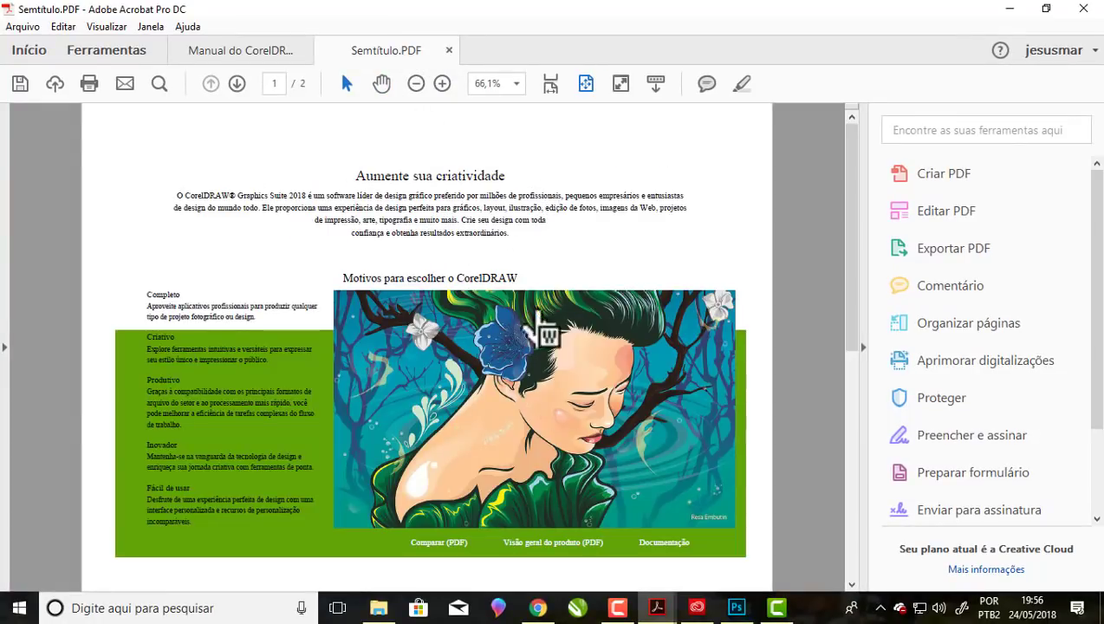
pyautogui.scroll(-3, 516, 243)
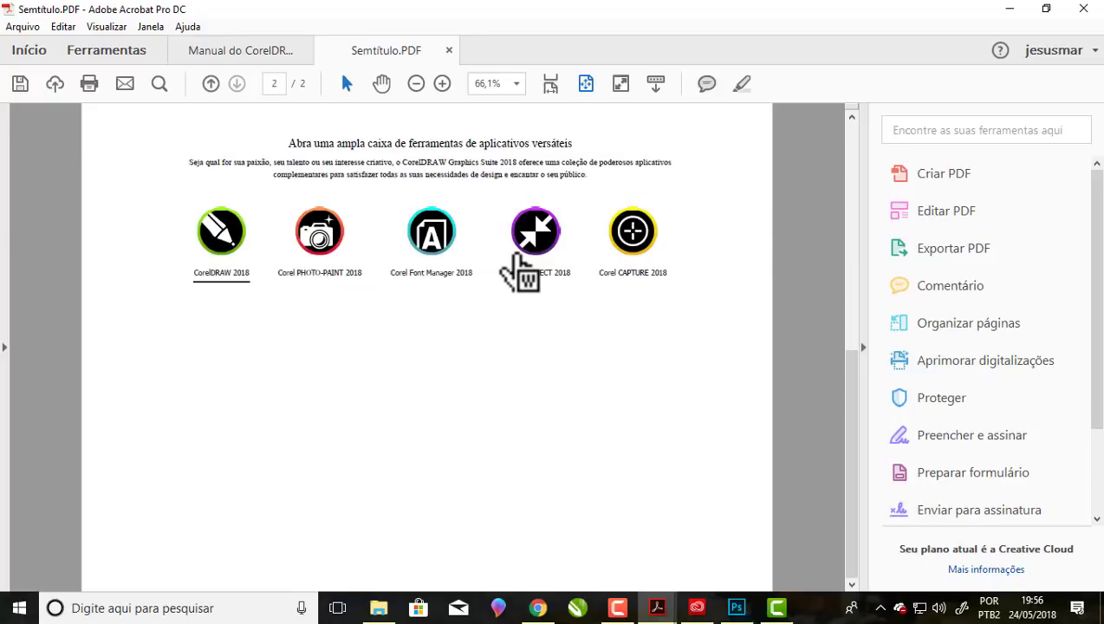
pyautogui.scroll(3, 517, 255)
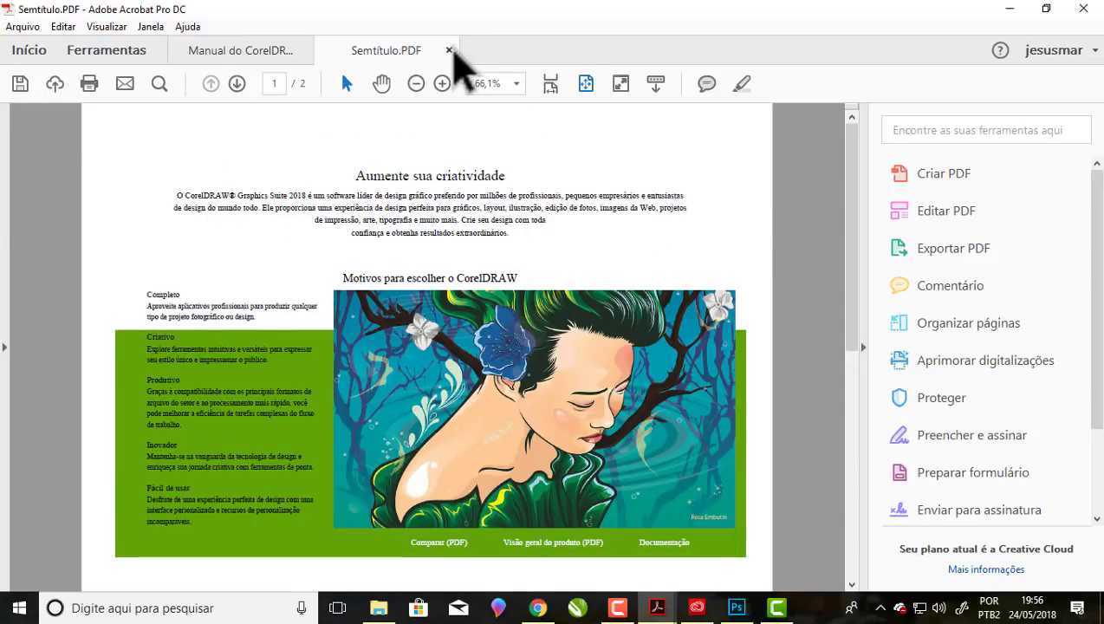
pyautogui.click(449, 51)
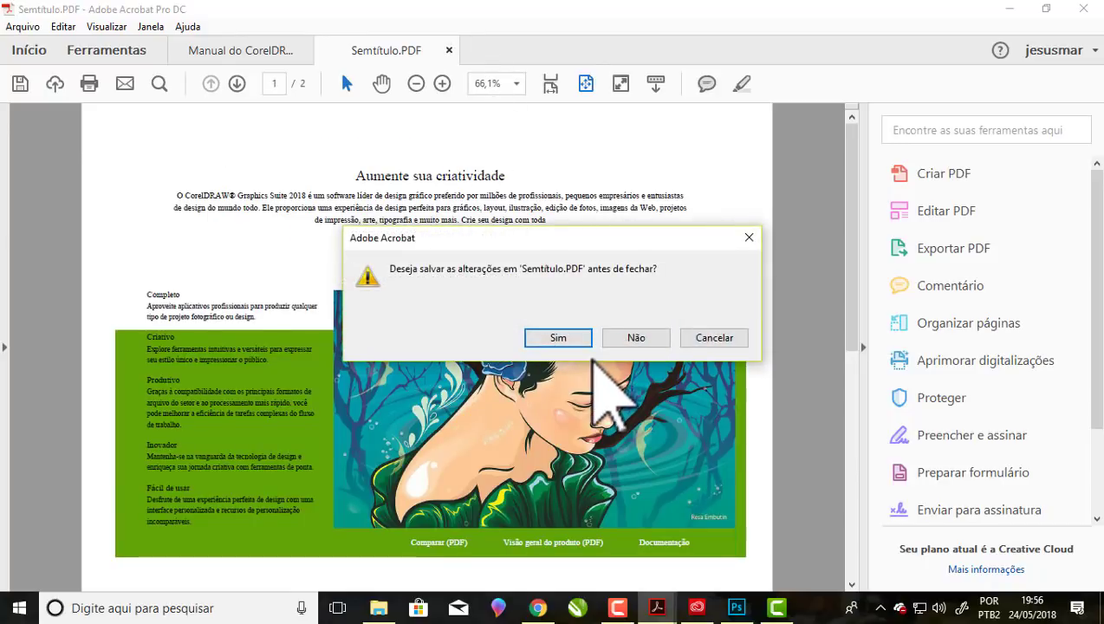
pyautogui.click(619, 338)
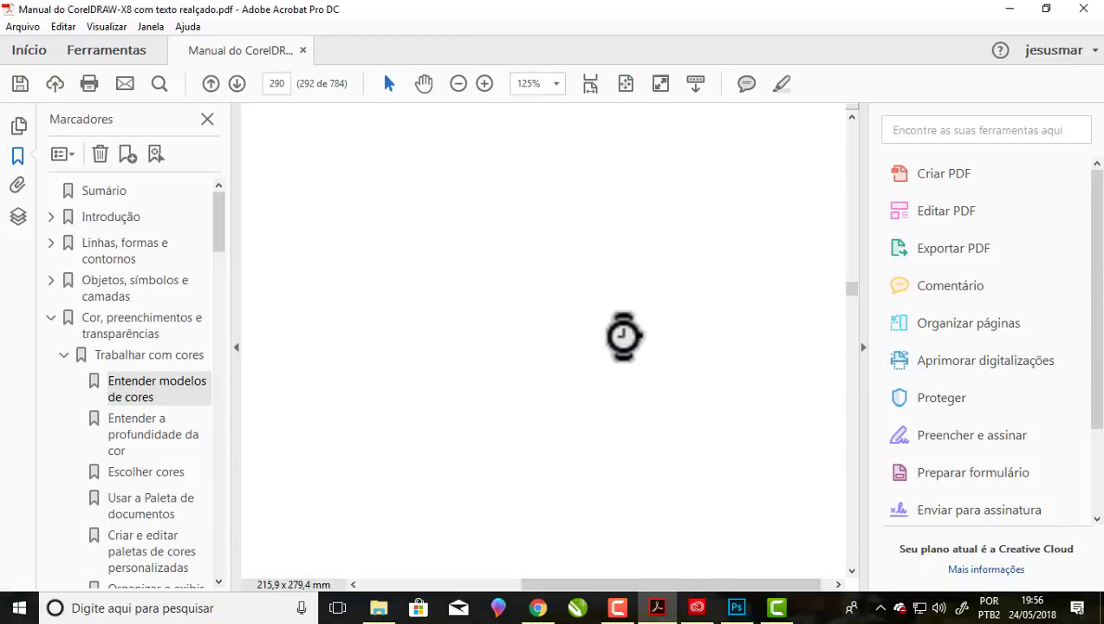
# Switch to Chrome and copy the full web address of the CorelDRAW Graphics Suite 2018 product page.
pyautogui.click(539, 607)
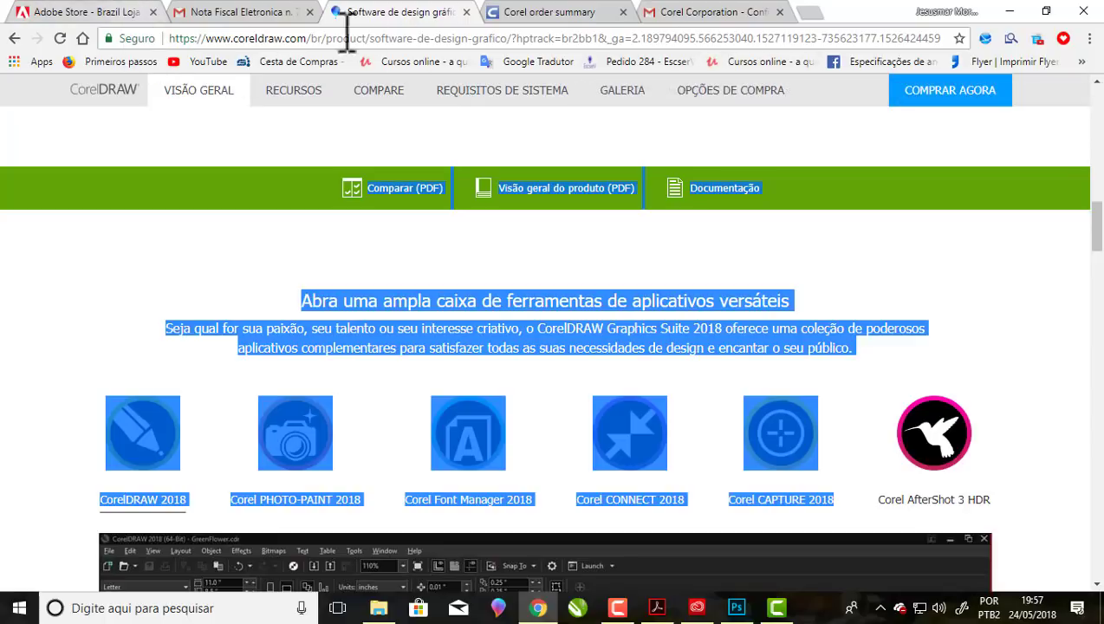
pyautogui.click(126, 316)
pyautogui.scroll(-15, 351, 291)
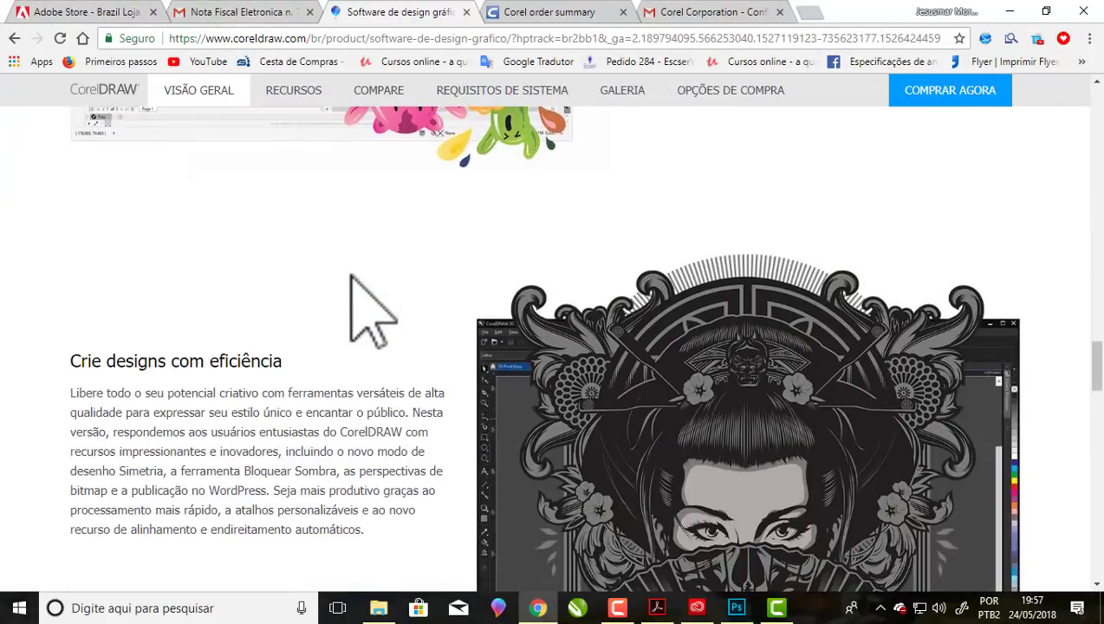
pyautogui.scroll(-10, 351, 275)
pyautogui.scroll(16, 353, 275)
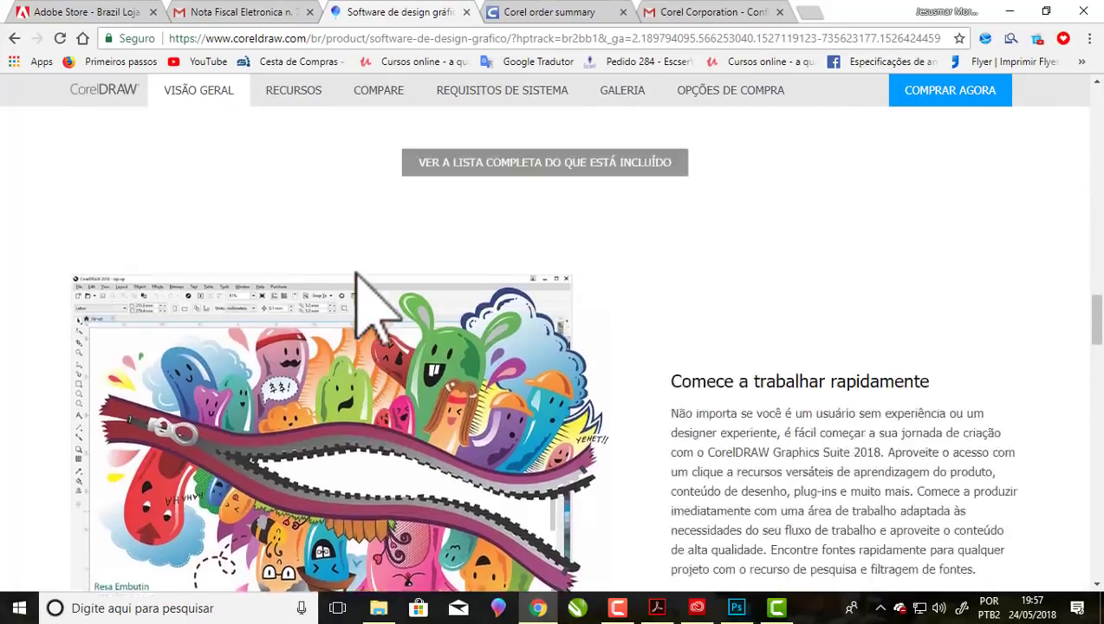
pyautogui.scroll(5, 355, 273)
pyautogui.click(469, 40)
pyautogui.rightClick(468, 40)
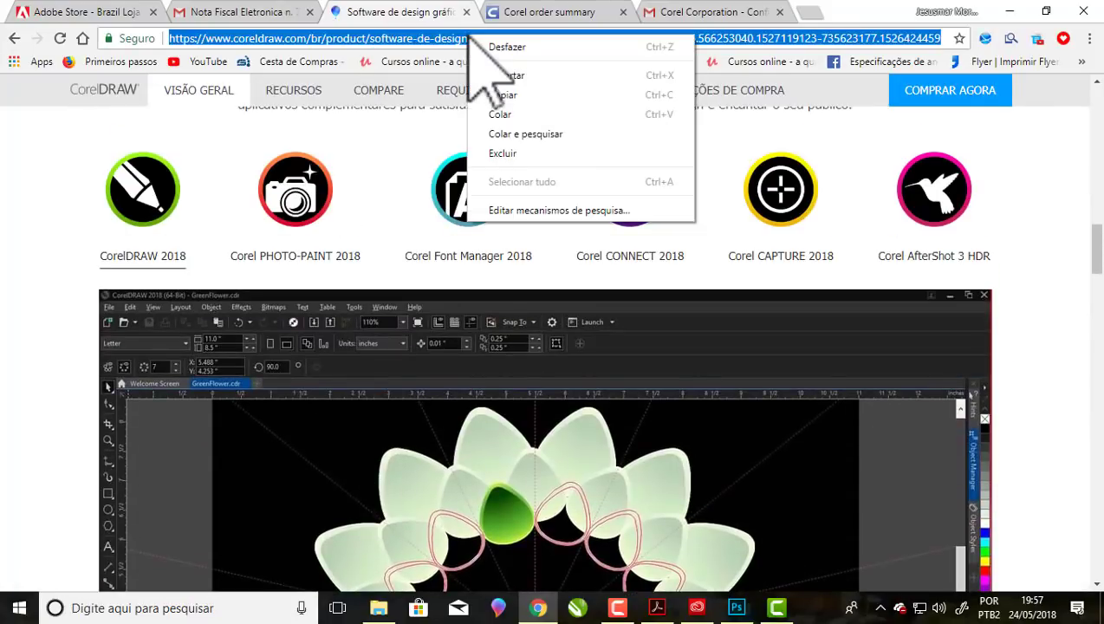
pyautogui.click(501, 95)
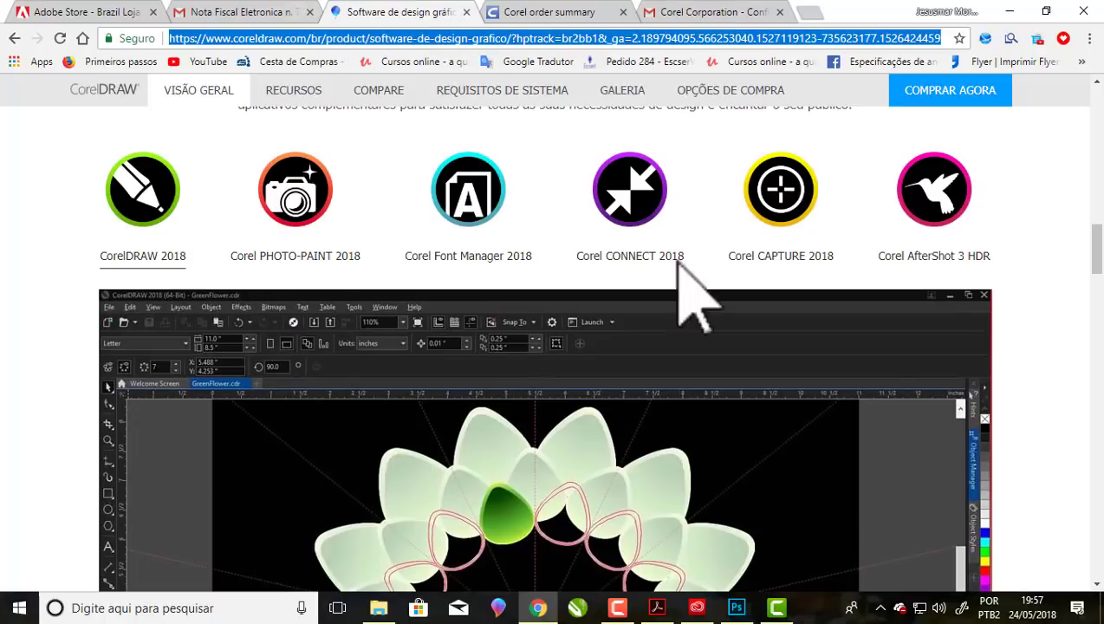
# Switch to Acrobat and create a PDF from a web page using the copied CorelDRAW product page URL.
pyautogui.click(661, 610)
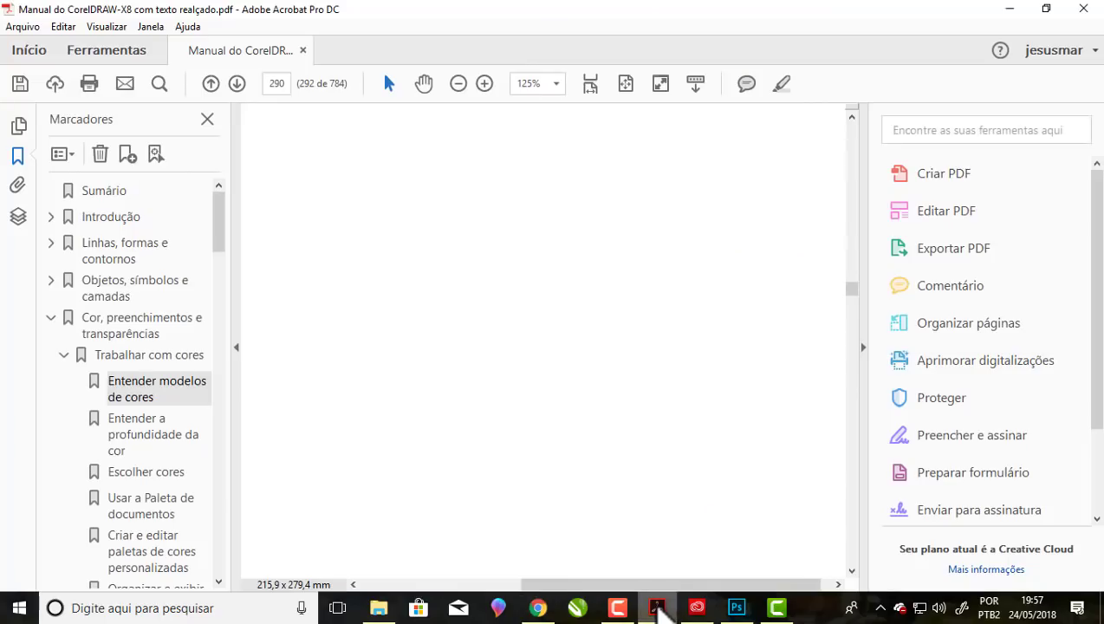
pyautogui.click(24, 27)
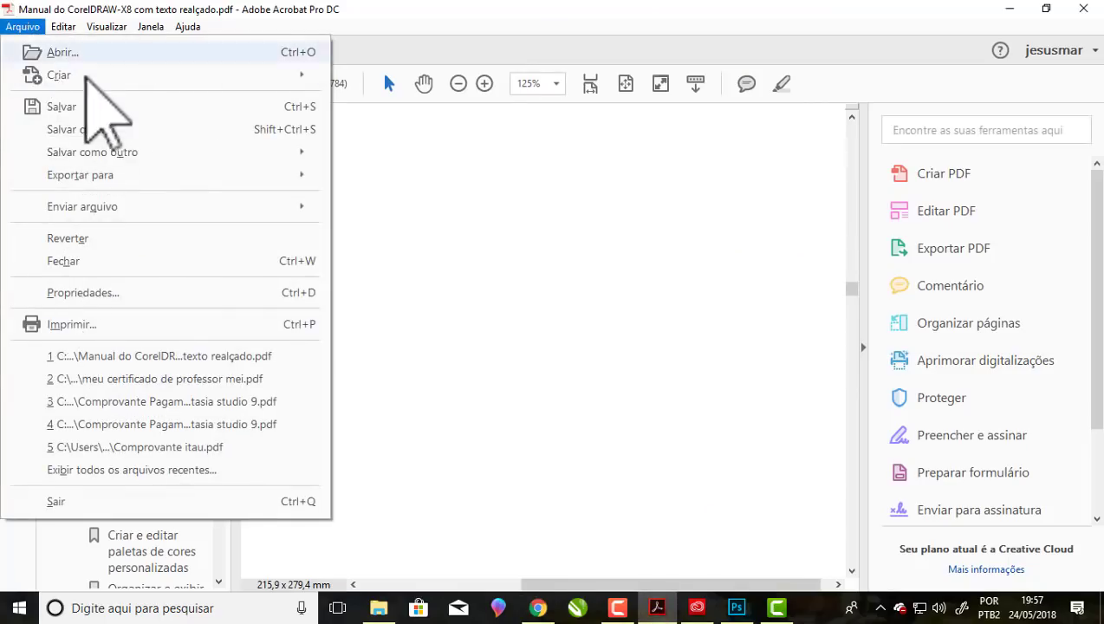
pyautogui.moveTo(104, 77)
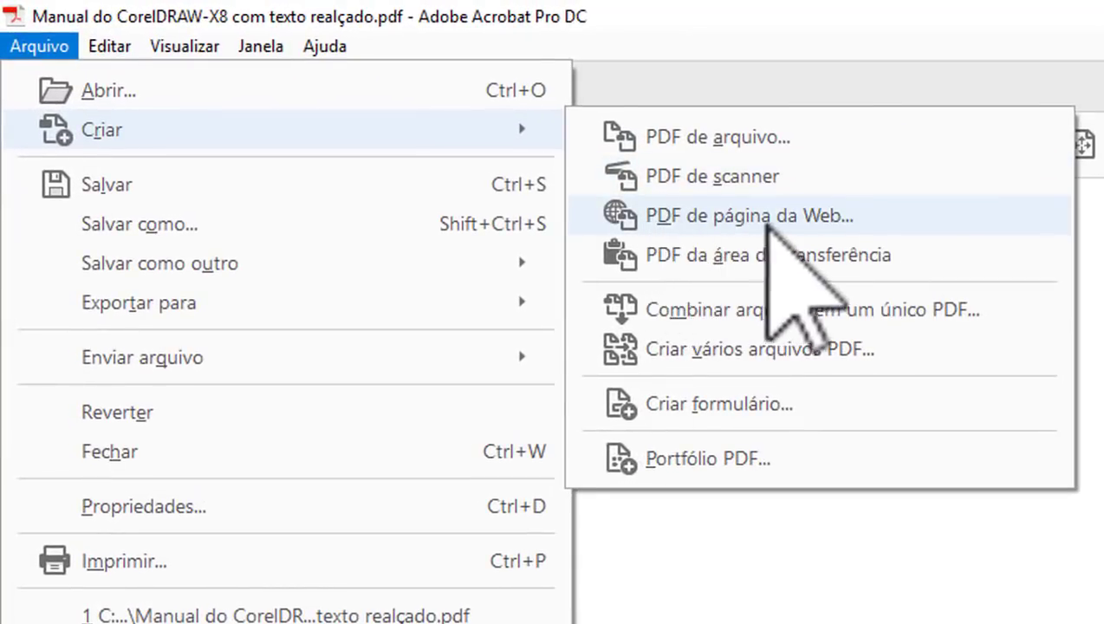
pyautogui.click(833, 215)
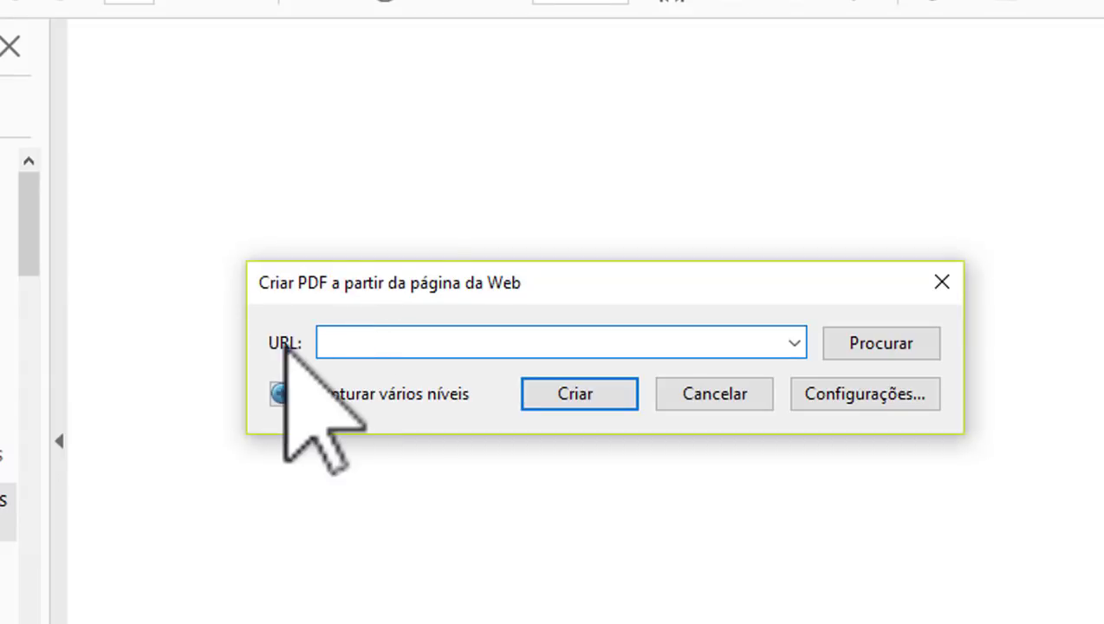
pyautogui.hotkey('ctrl', 'v')
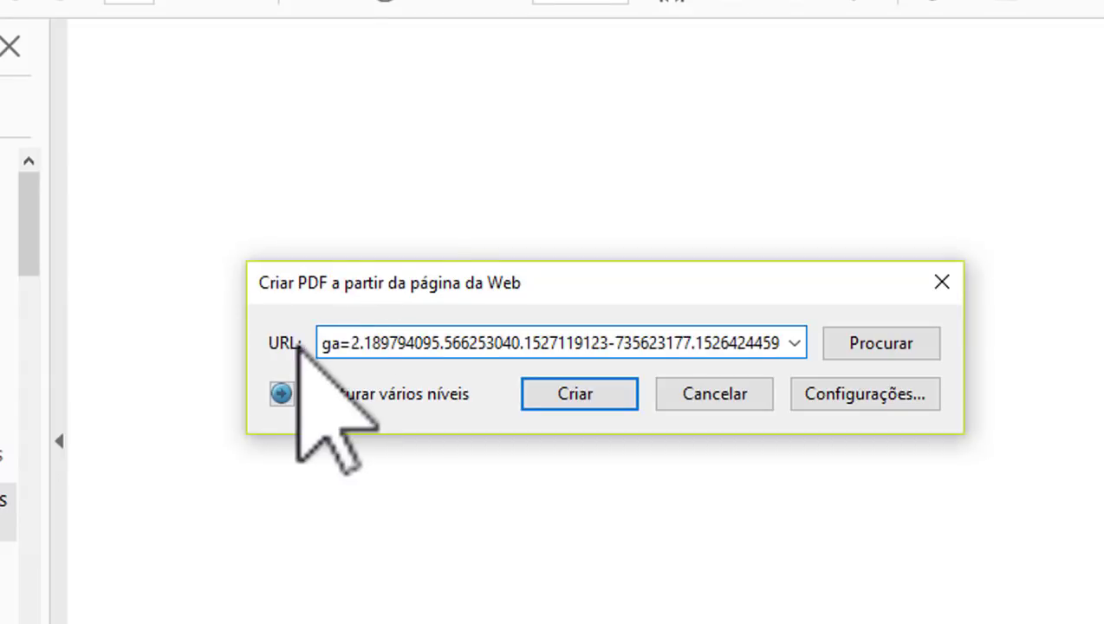
pyautogui.click(587, 395)
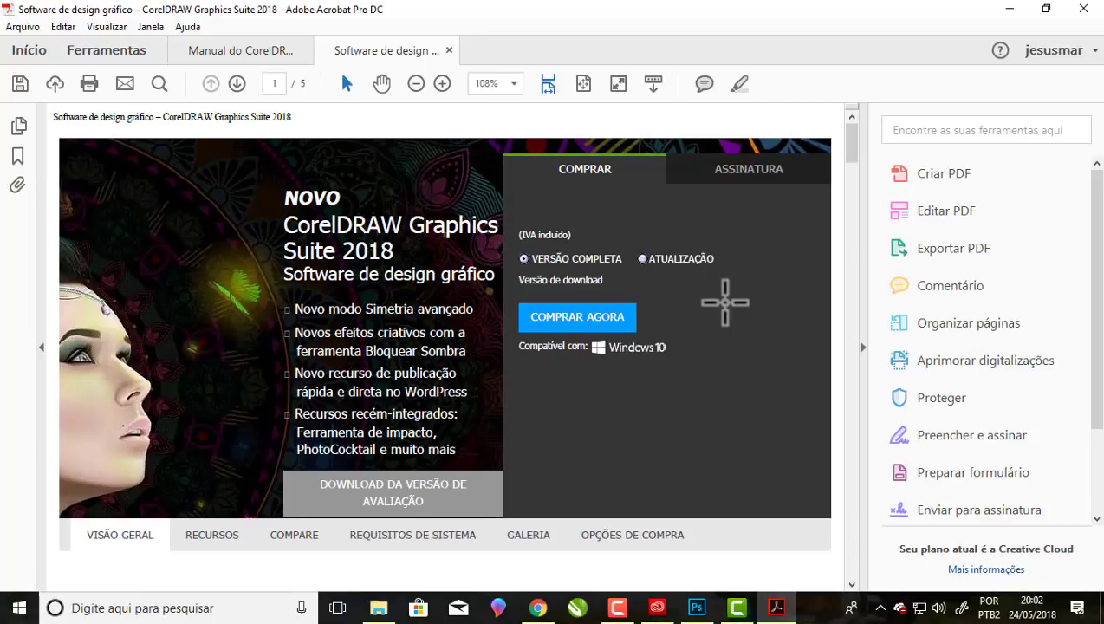
# Review all five pages of the PDF made from the CorelDRAW web page and return to its first page.
pyautogui.scroll(-5, 424, 204)
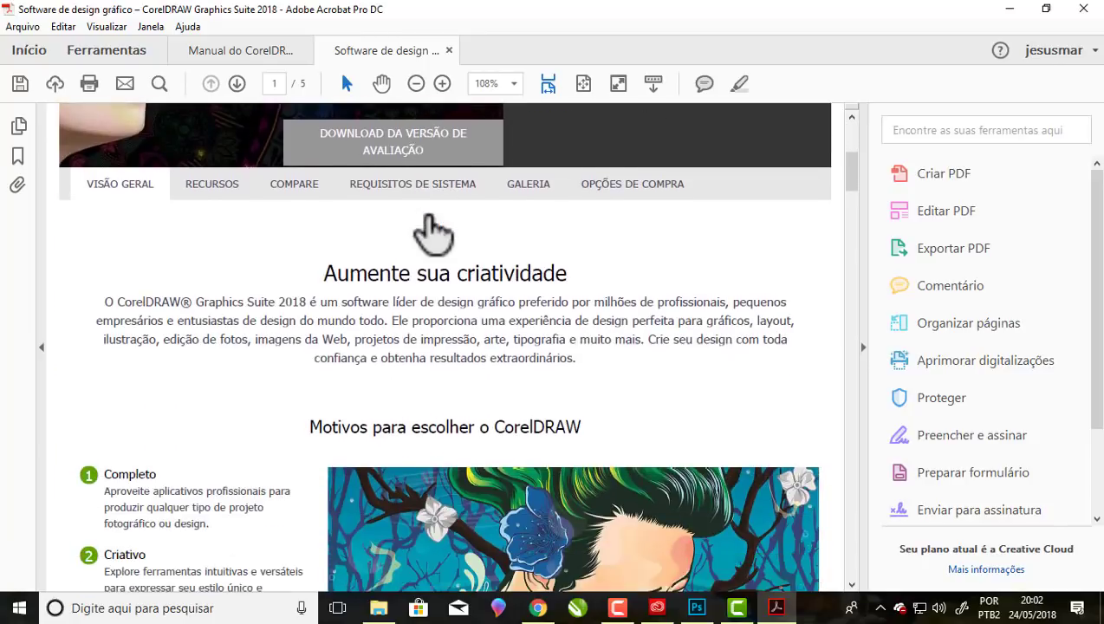
pyautogui.scroll(-10, 429, 217)
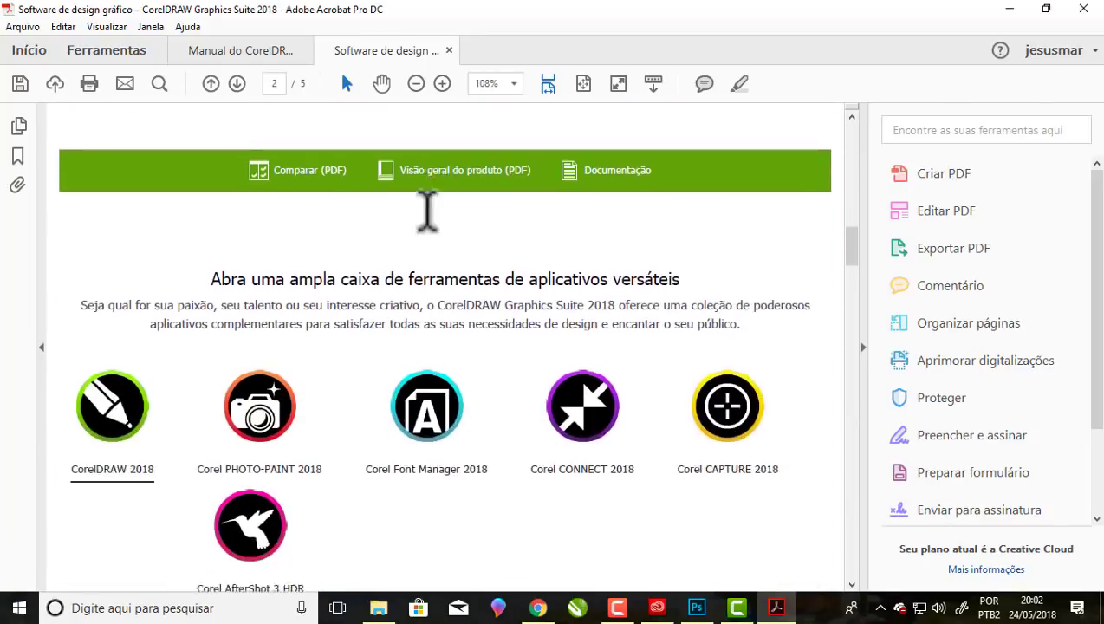
pyautogui.scroll(-10, 429, 227)
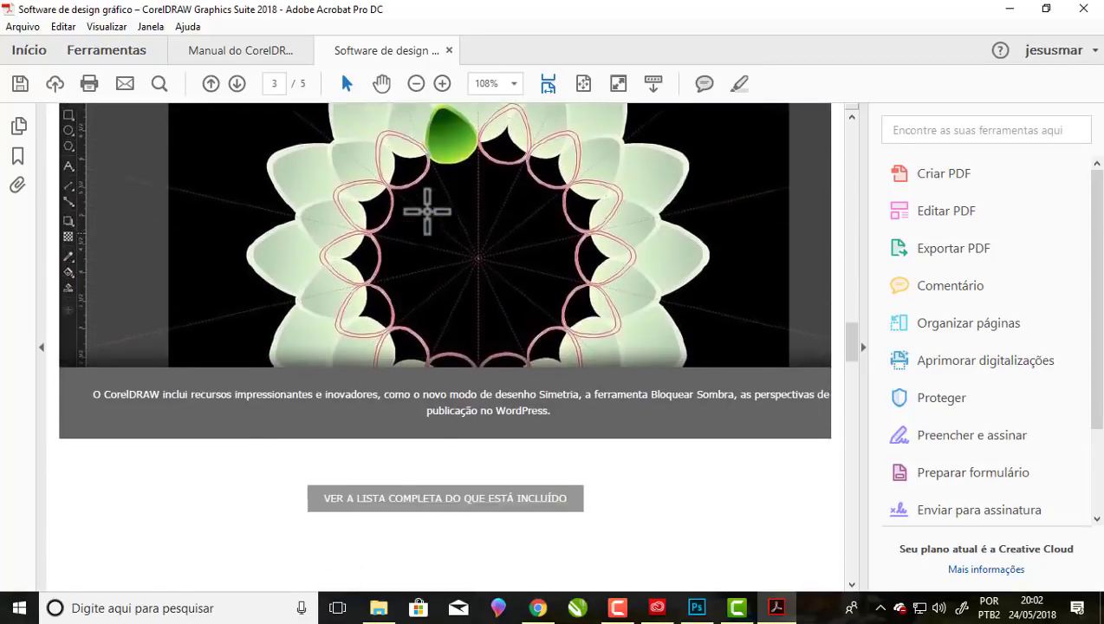
pyautogui.scroll(-10, 427, 208)
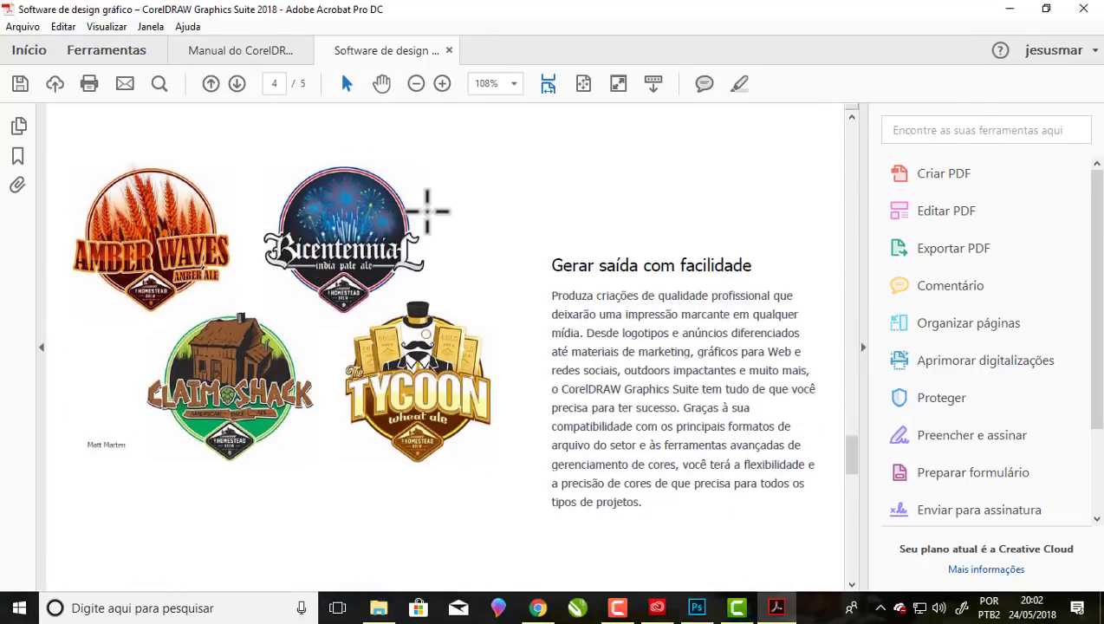
pyautogui.scroll(-10, 426, 208)
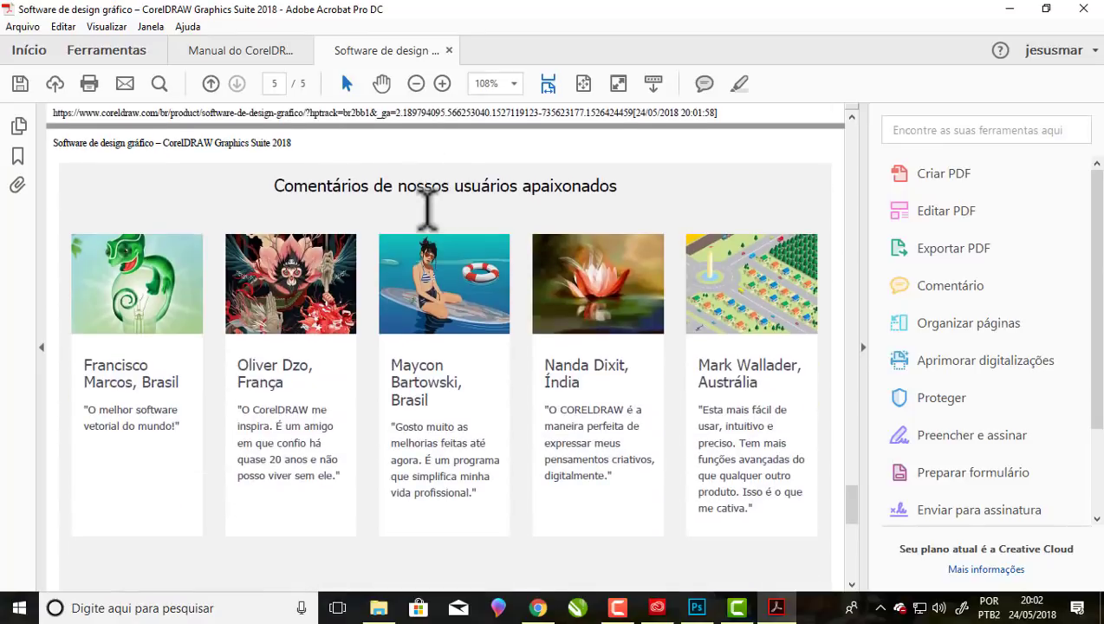
pyautogui.scroll(-8, 427, 203)
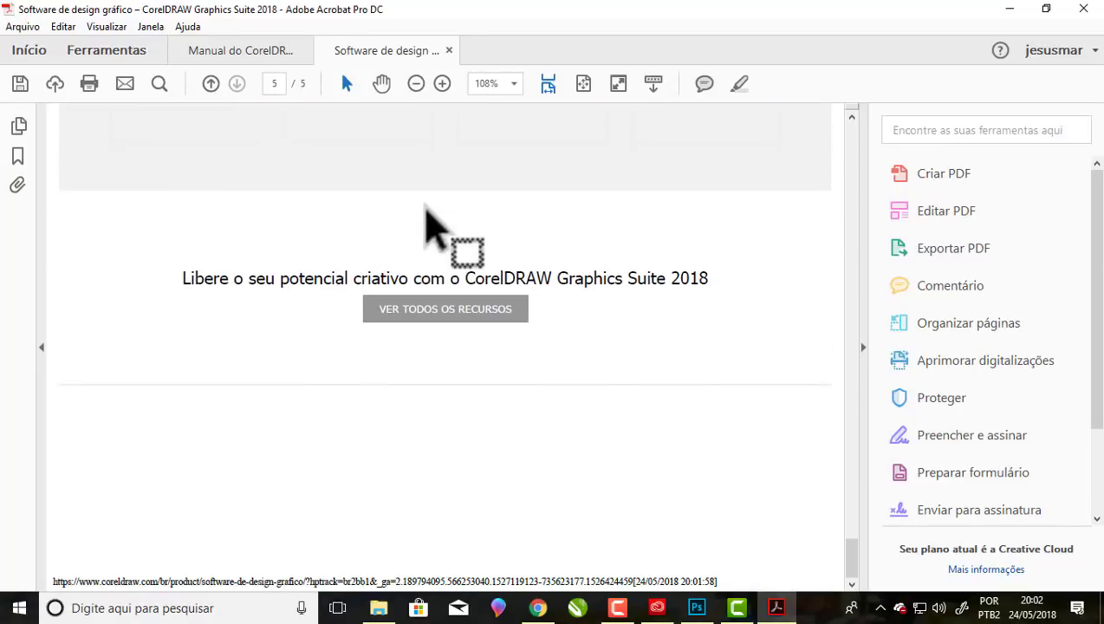
pyautogui.scroll(5, 428, 208)
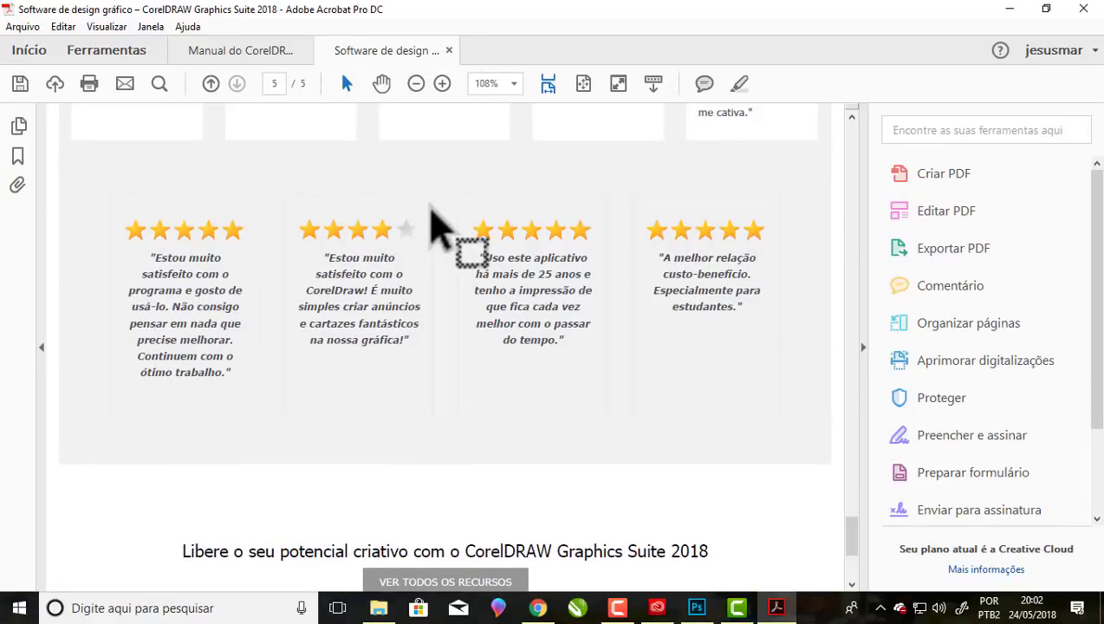
pyautogui.scroll(4, 432, 215)
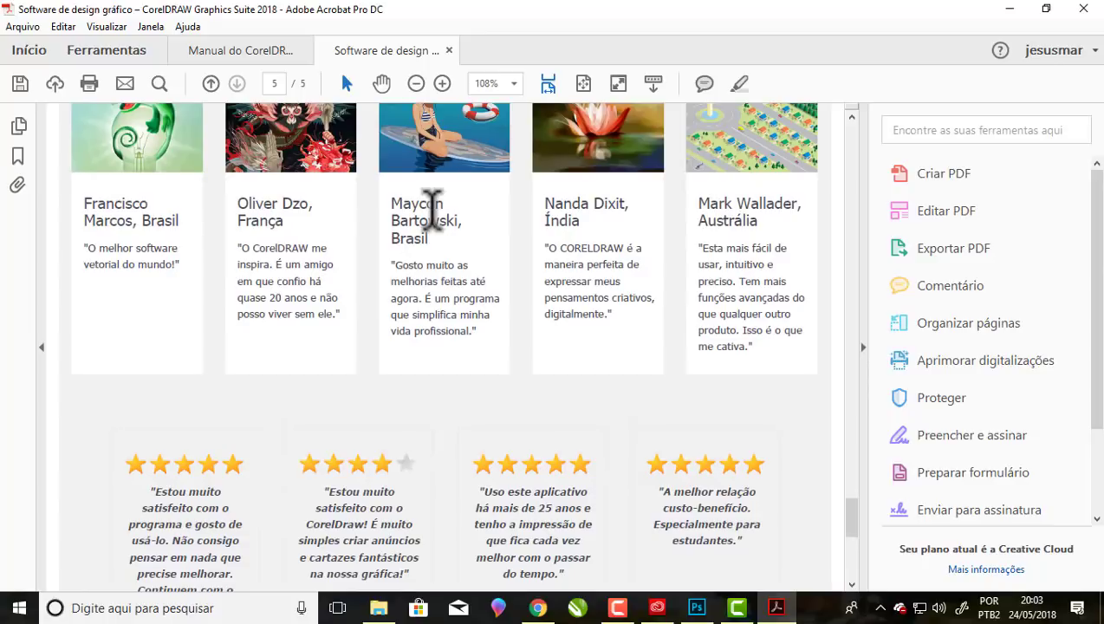
pyautogui.scroll(3, 432, 210)
pyautogui.scroll(8, 431, 211)
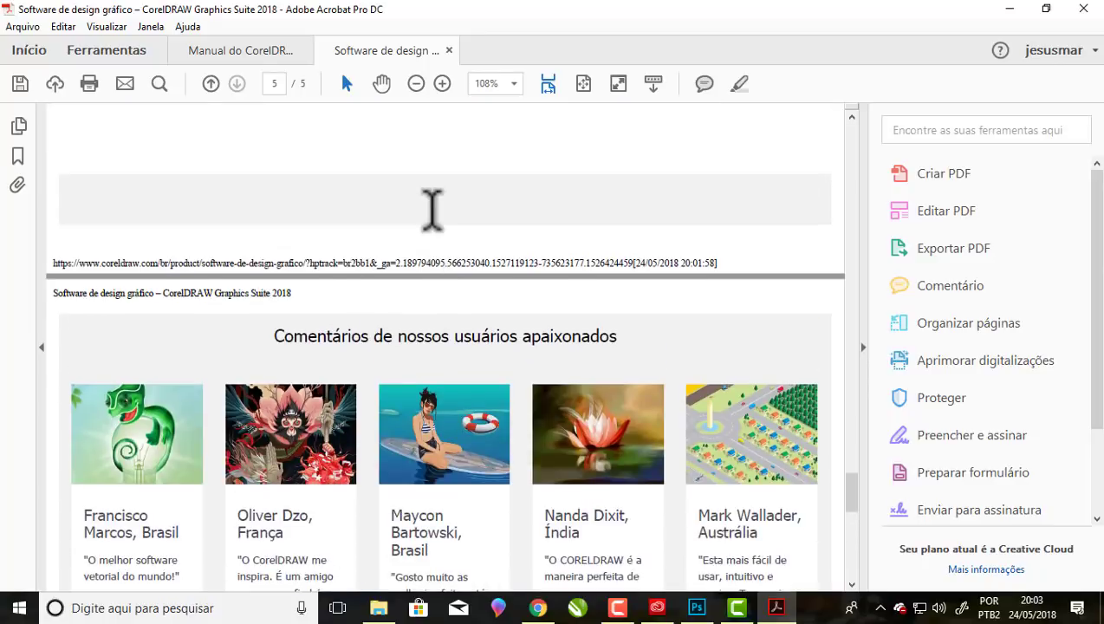
pyautogui.scroll(15, 431, 210)
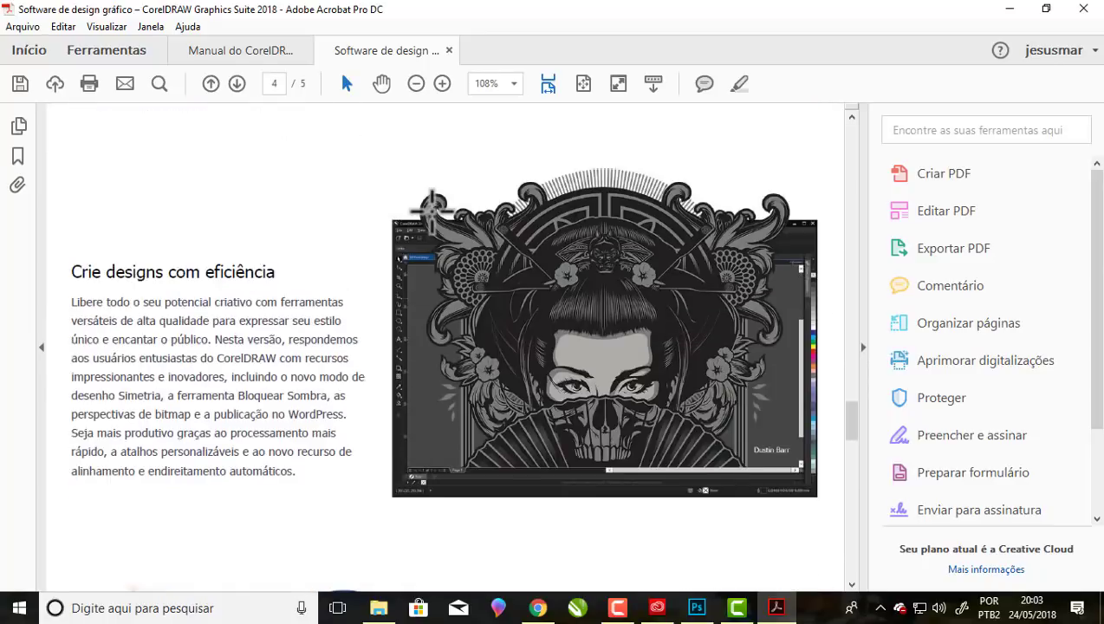
pyautogui.scroll(15, 431, 210)
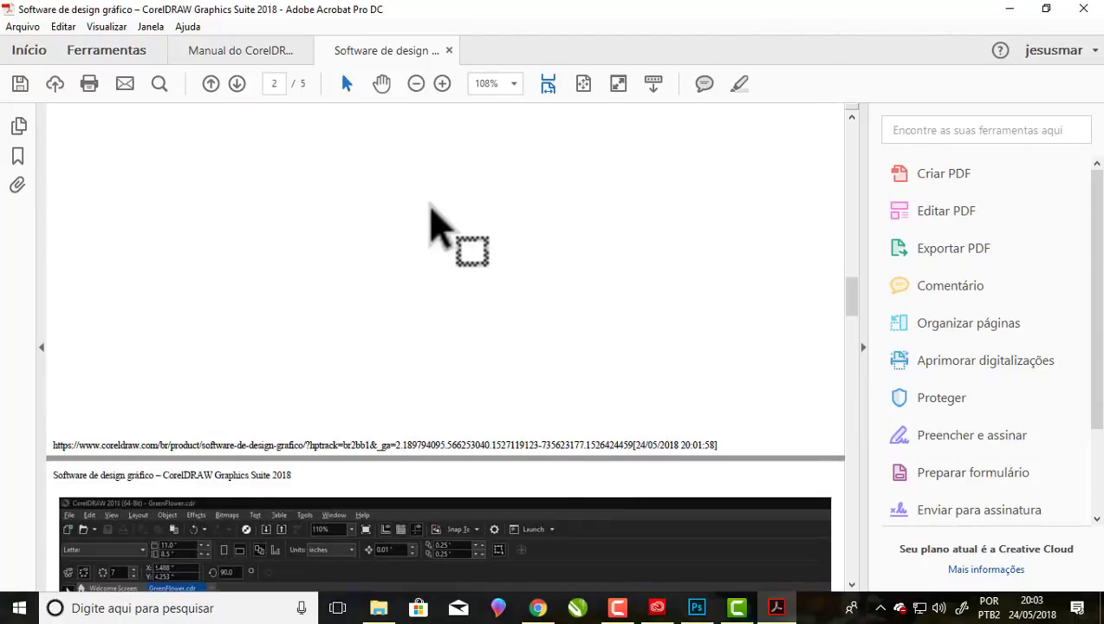
pyautogui.scroll(15, 431, 211)
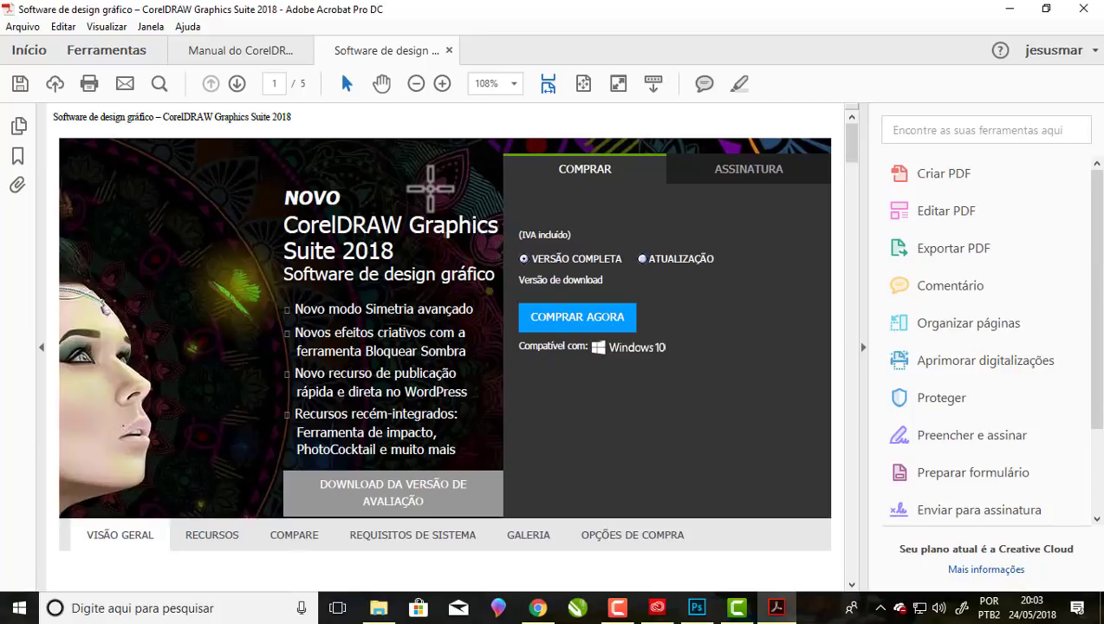
pyautogui.scroll(-4, 442, 347)
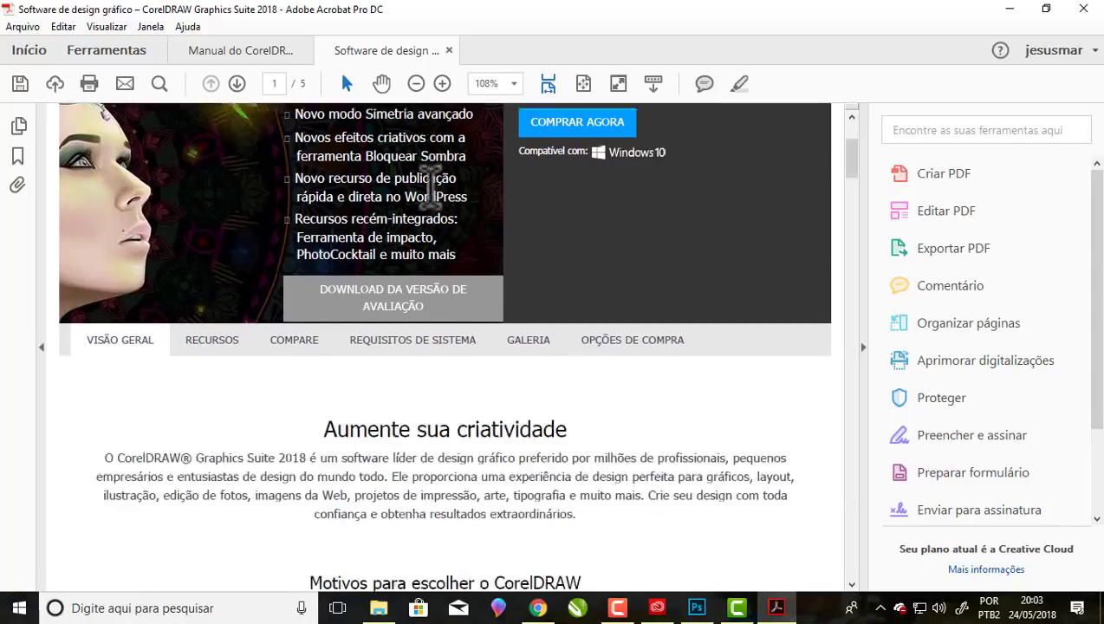
pyautogui.scroll(4, 442, 346)
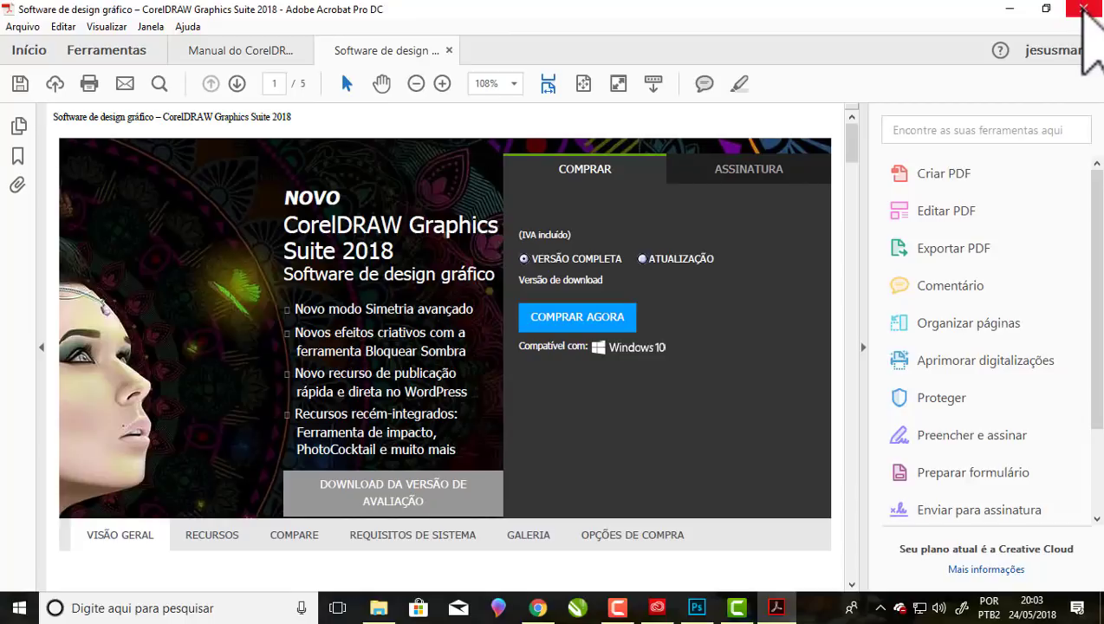
# Close Acrobat with all its open documents and launch CorelDRAW X7 from the desktop.
pyautogui.click(1084, 9)
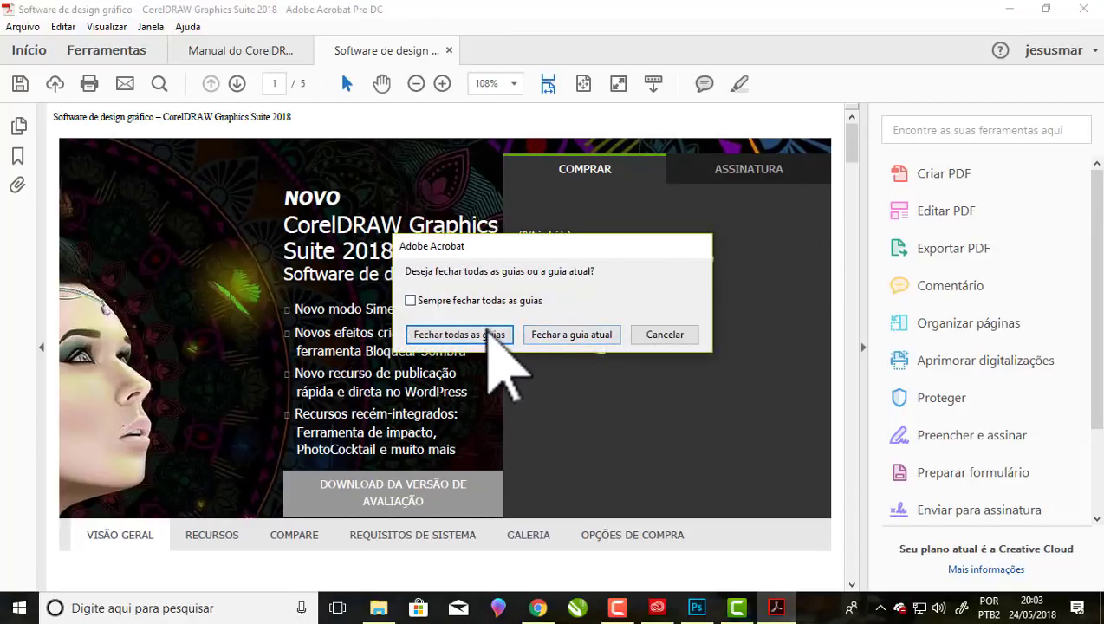
pyautogui.click(485, 334)
pyautogui.click(545, 346)
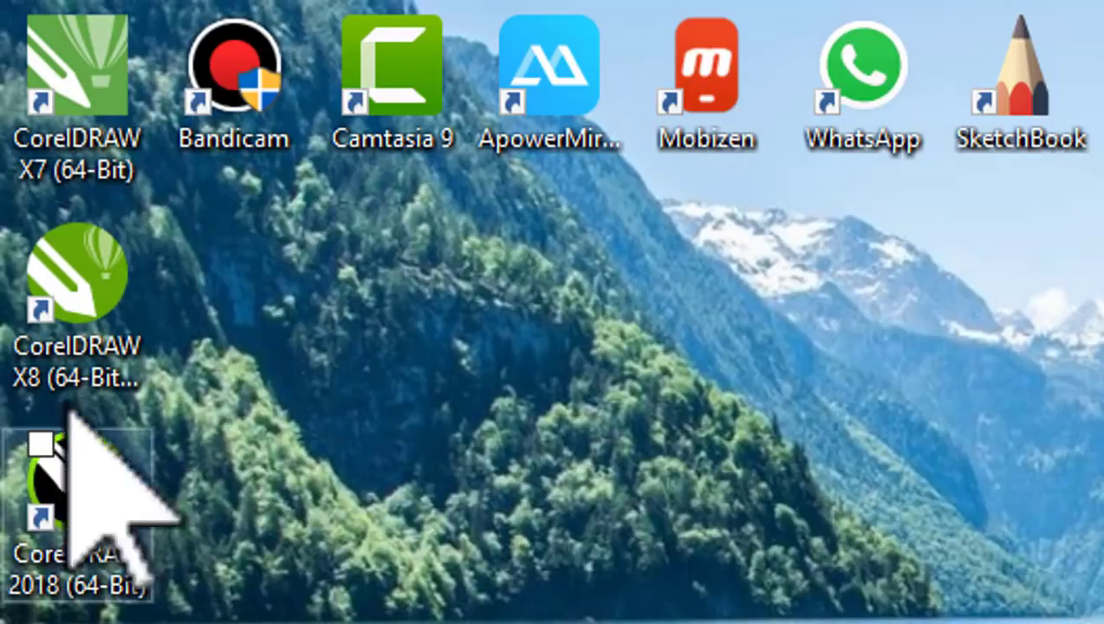
pyautogui.doubleClick(111, 54)
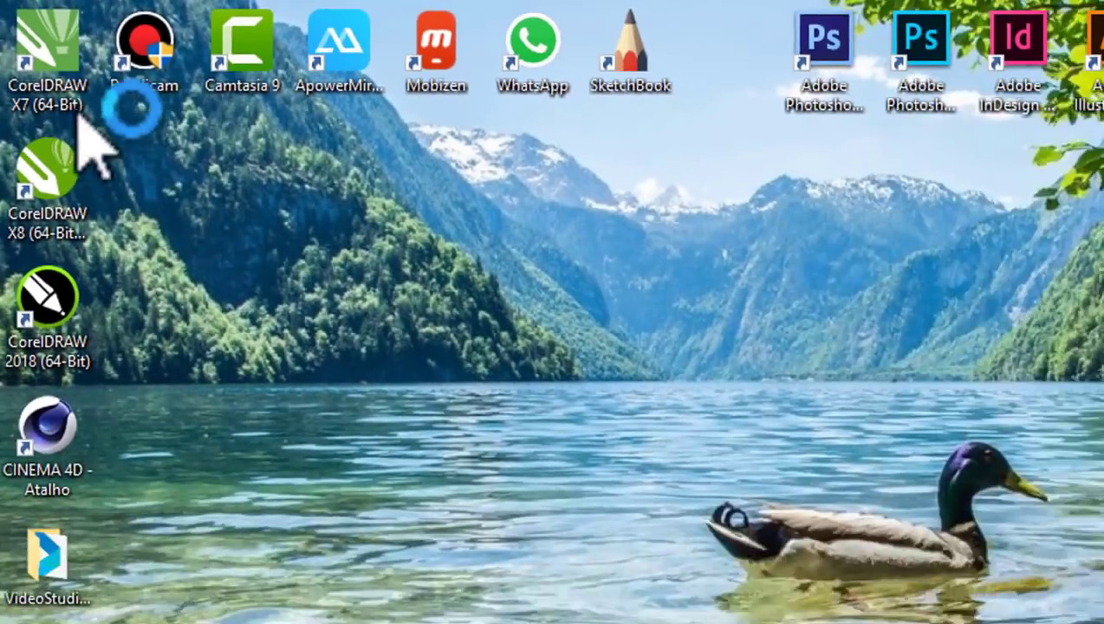
# Switch to Chrome, check the Corel order history, and highlight the order date and total in the Corel receipt e-mail.
pyautogui.click(537, 607)
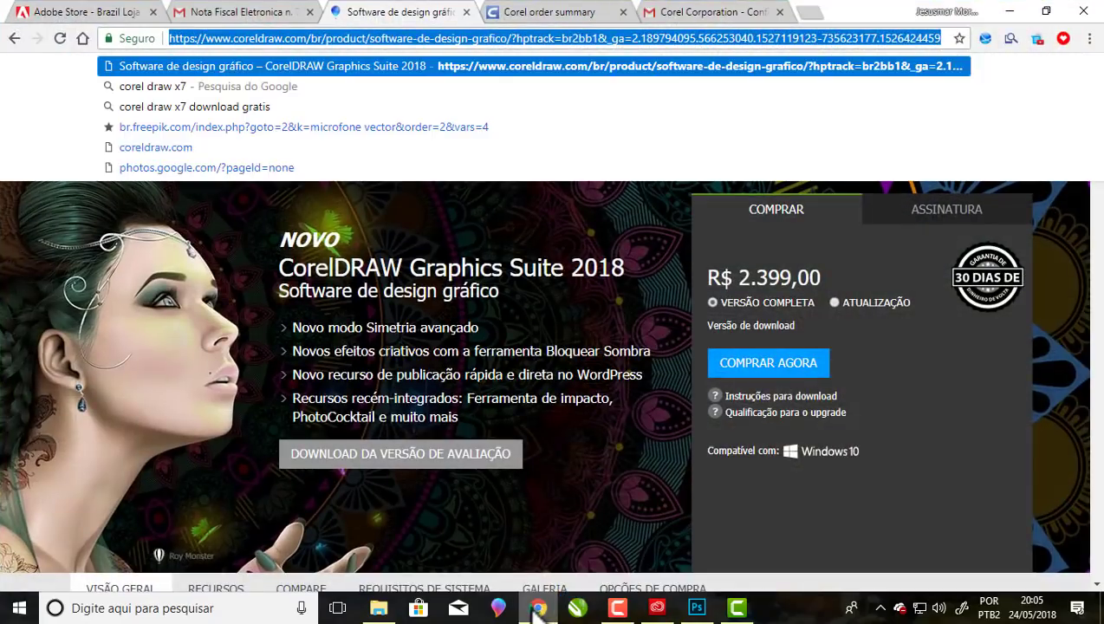
pyautogui.click(525, 12)
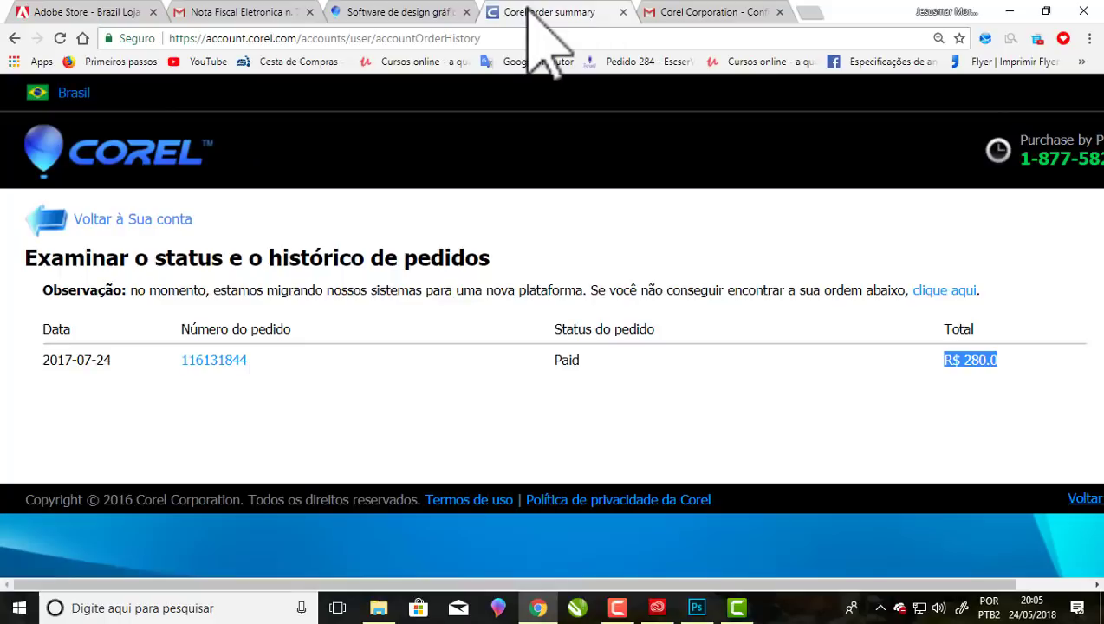
pyautogui.click(691, 18)
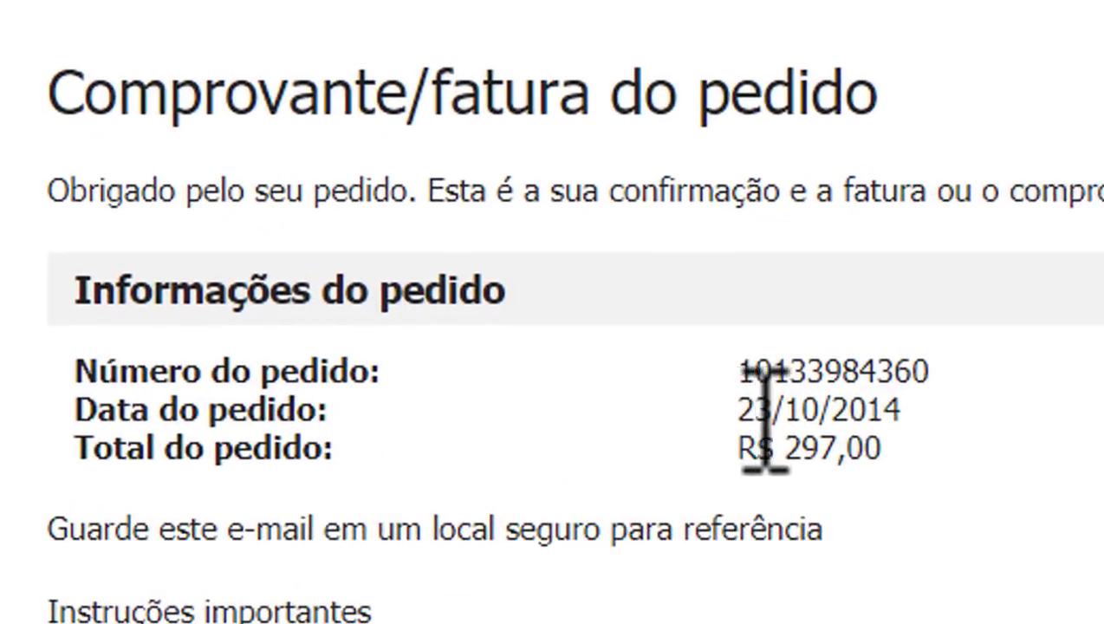
pyautogui.doubleClick(420, 379)
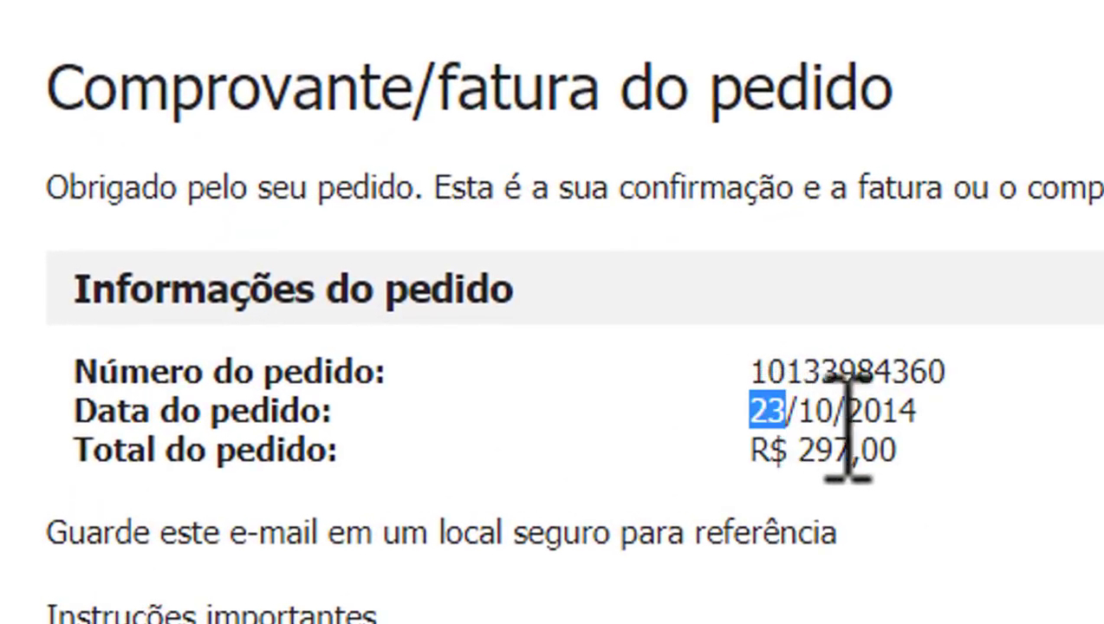
pyautogui.moveTo(930, 416); pyautogui.dragTo(707, 422)
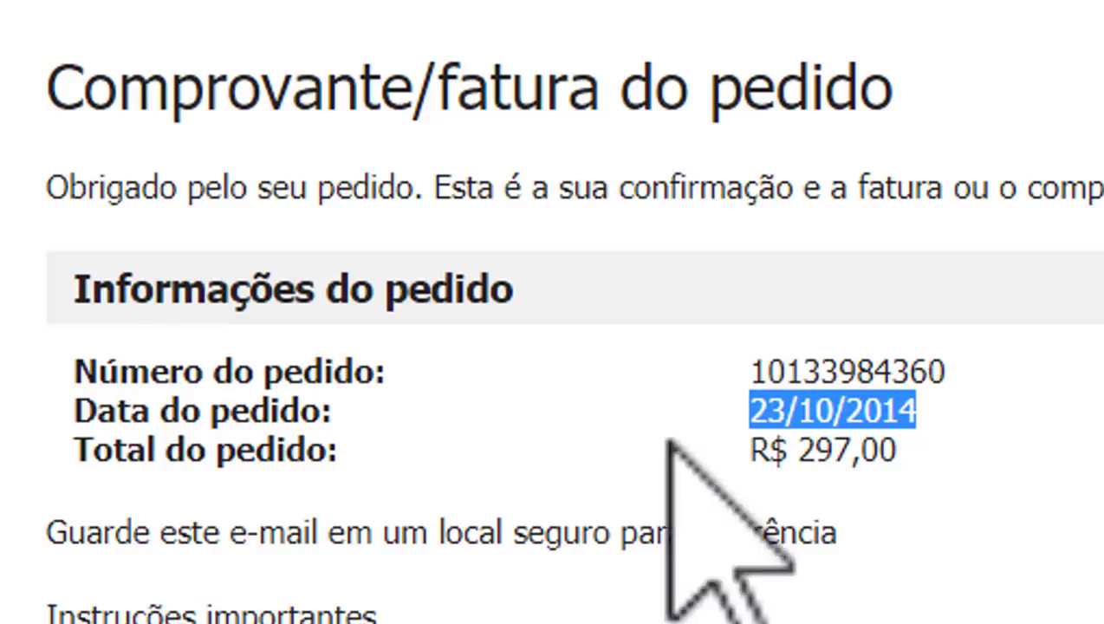
pyautogui.moveTo(909, 457); pyautogui.dragTo(809, 493)
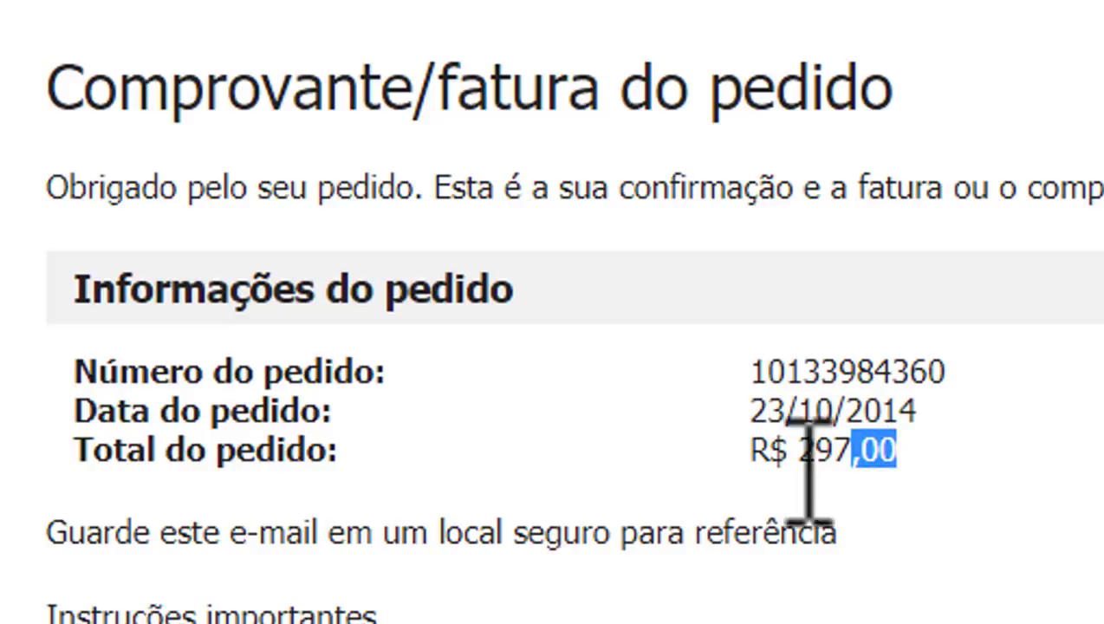
pyautogui.moveTo(116, 464); pyautogui.dragTo(957, 466)
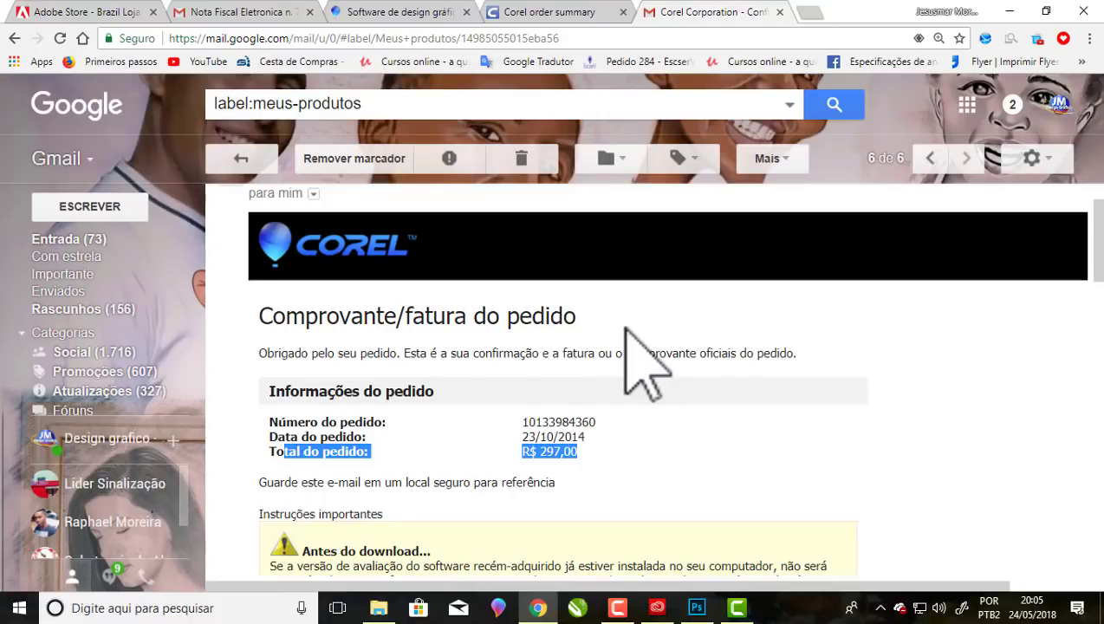
# Compare the Corel order history with the receipt e-mail and the CorelDRAW product page, highlighting the order date in the history.
pyautogui.click(541, 13)
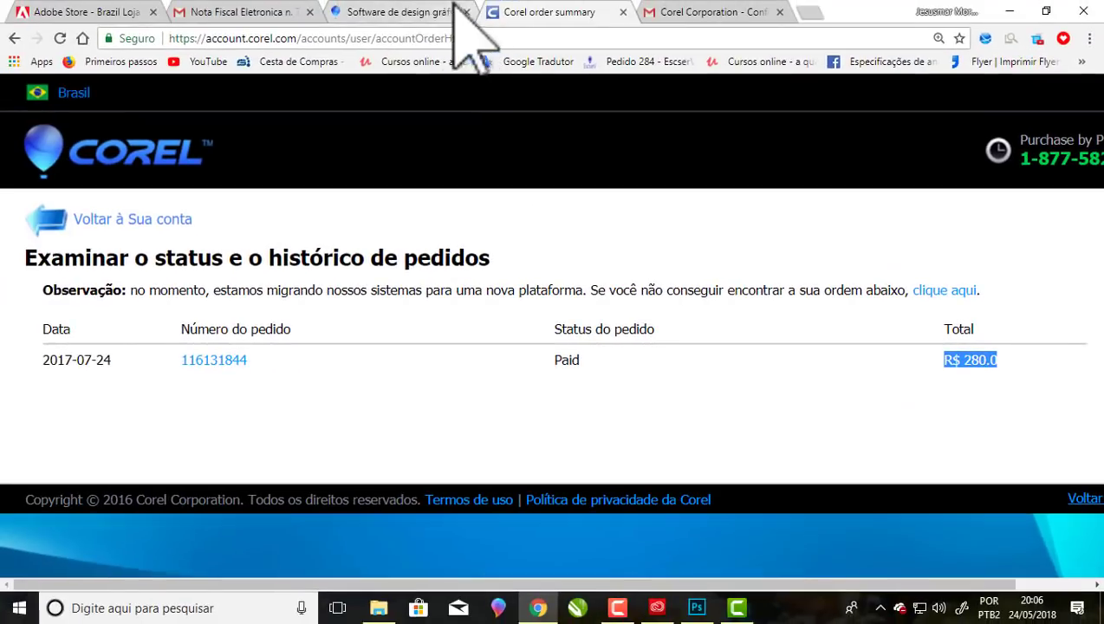
pyautogui.click(364, 13)
pyautogui.click(697, 13)
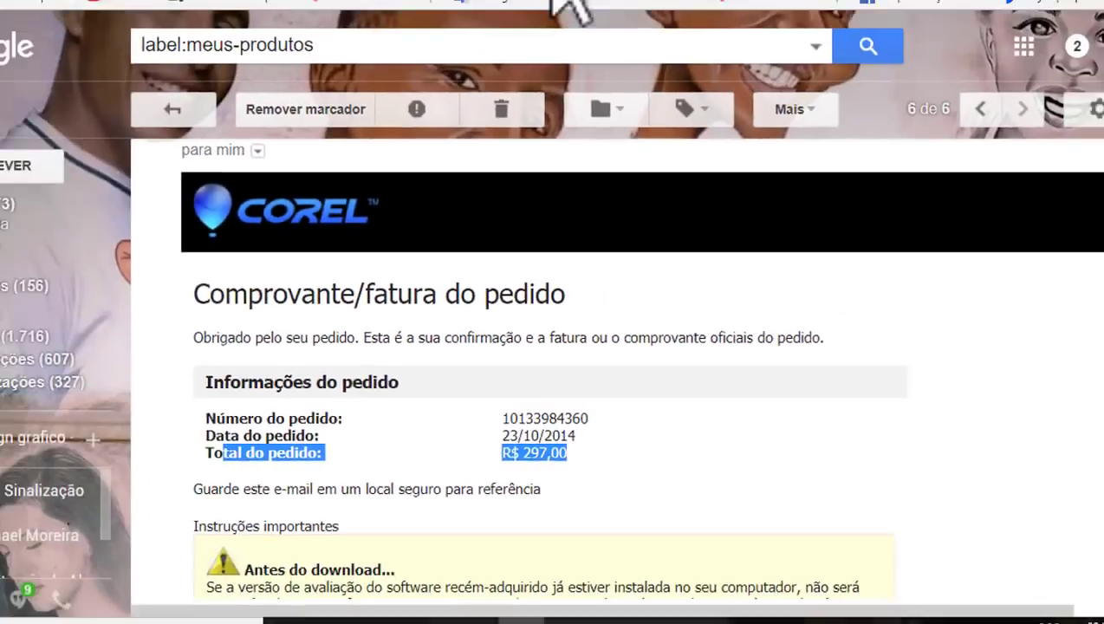
pyautogui.click(561, 12)
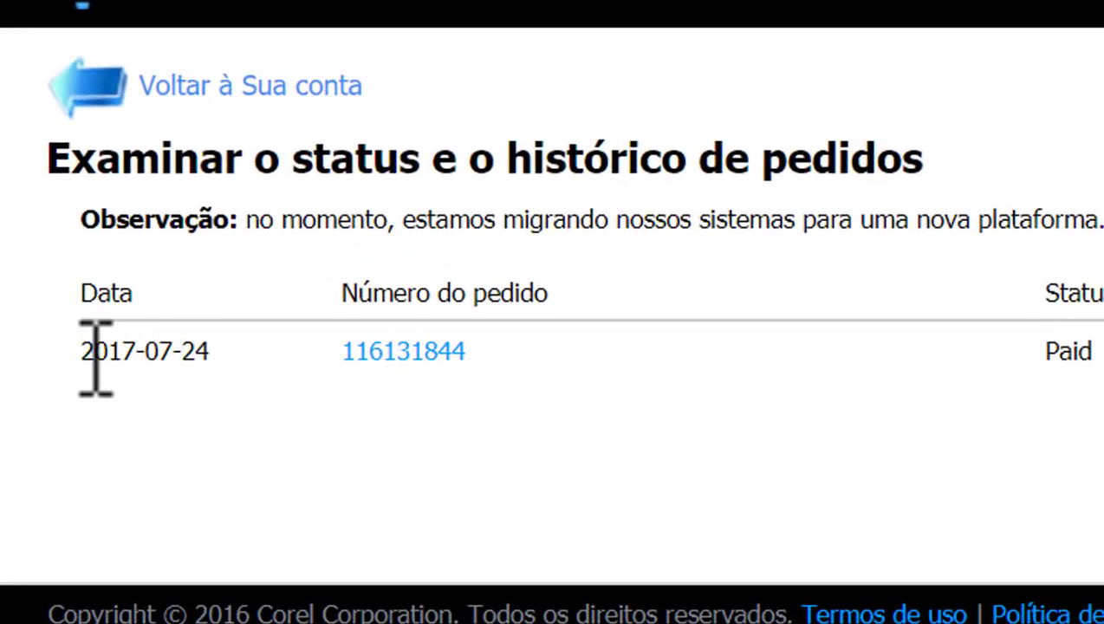
pyautogui.moveTo(87, 354); pyautogui.dragTo(215, 353)
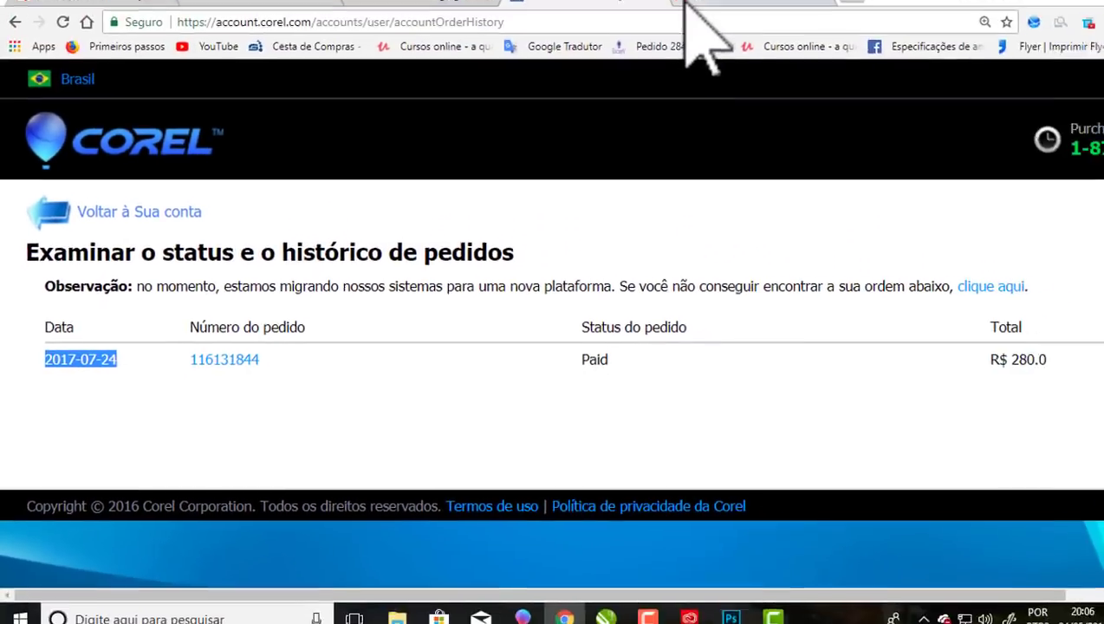
pyautogui.click(385, 12)
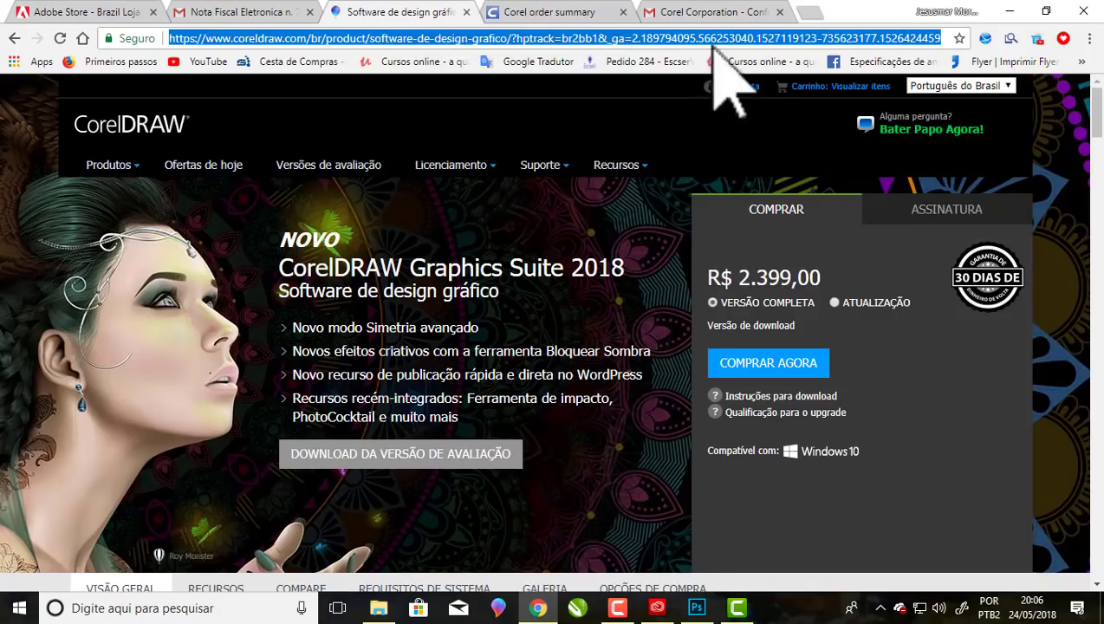
pyautogui.click(702, 12)
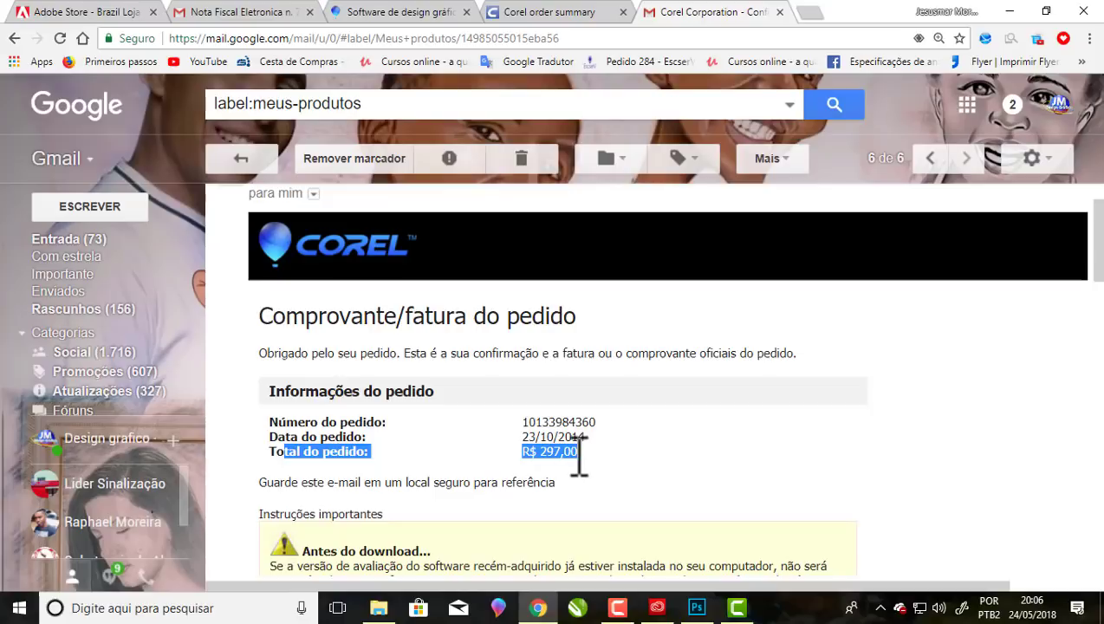
# Open the Corel product status page and highlight the start and renewal dates of the authenticated CorelDRAW product.
pyautogui.click(529, 14)
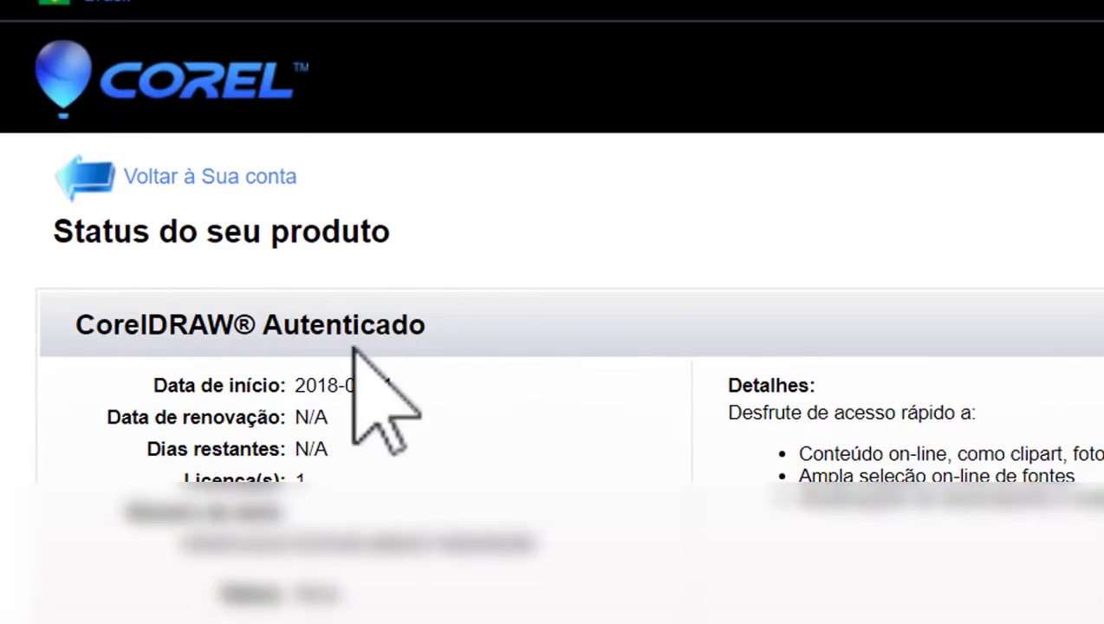
pyautogui.doubleClick(325, 385)
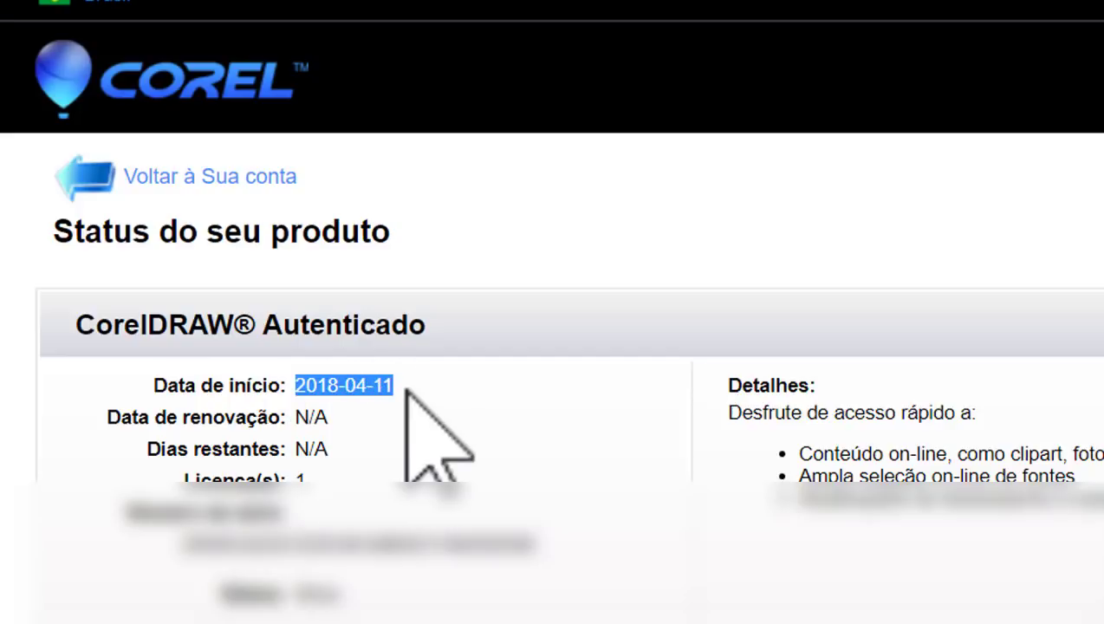
pyautogui.moveTo(306, 417); pyautogui.dragTo(338, 417)
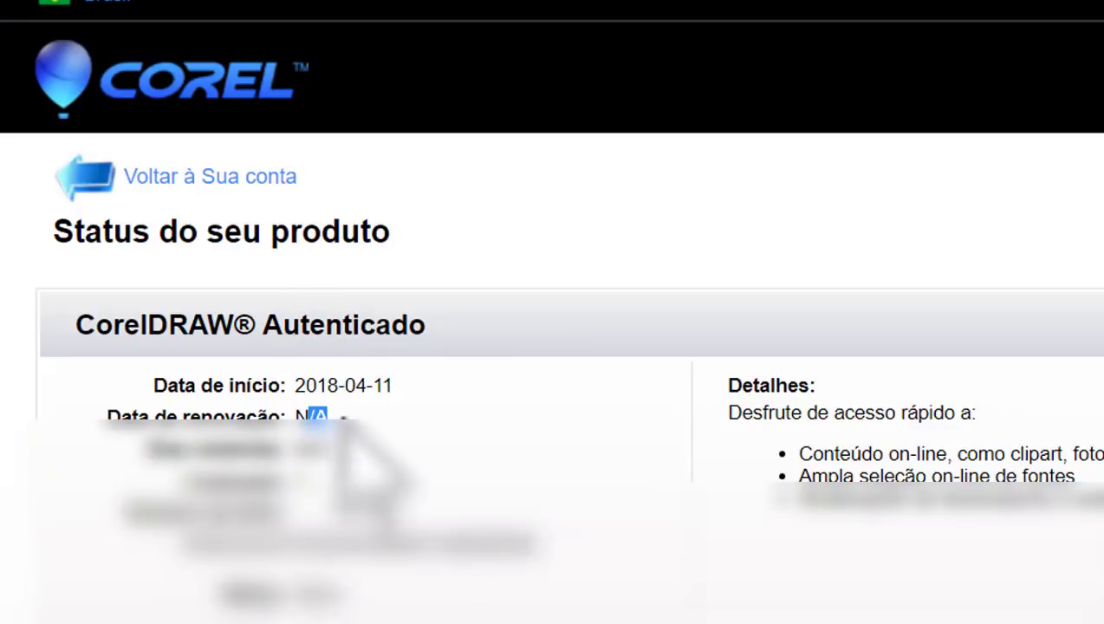
# Highlight the X6 - 2017 version range and the serial number list of the CorelDRAW Upgrade Program.
pyautogui.scroll(-5, 520, 554)
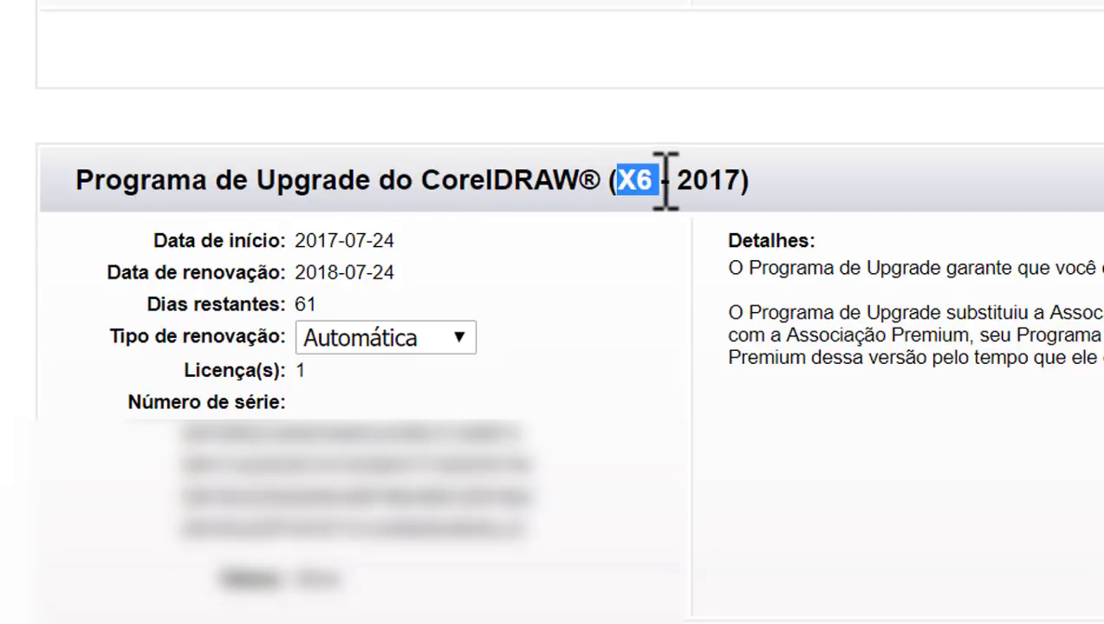
pyautogui.moveTo(665, 180); pyautogui.dragTo(752, 178)
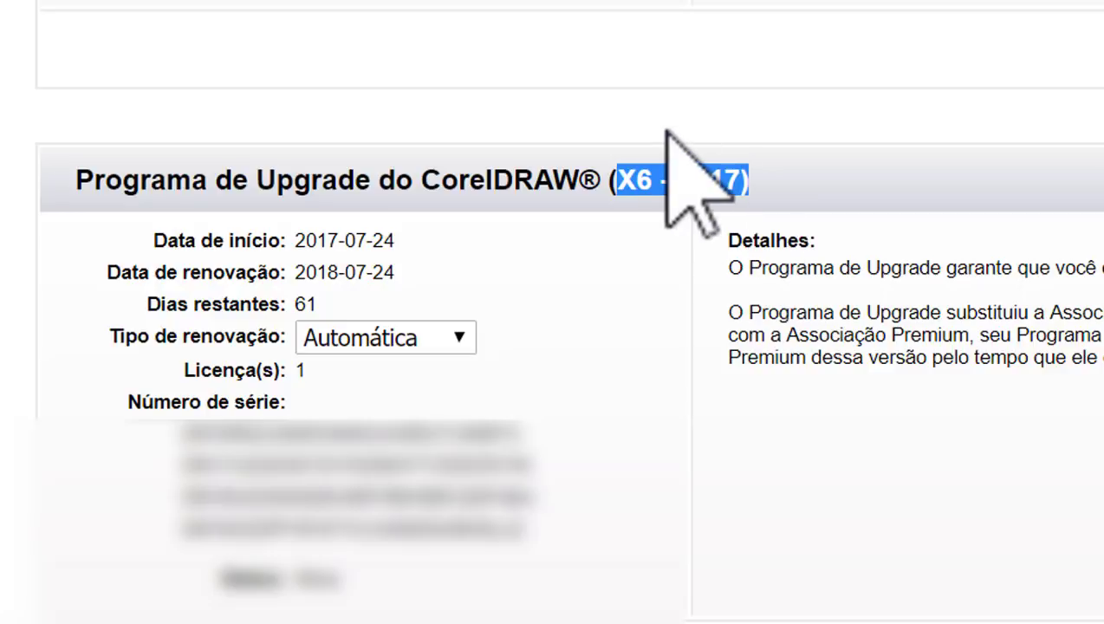
pyautogui.click(664, 182)
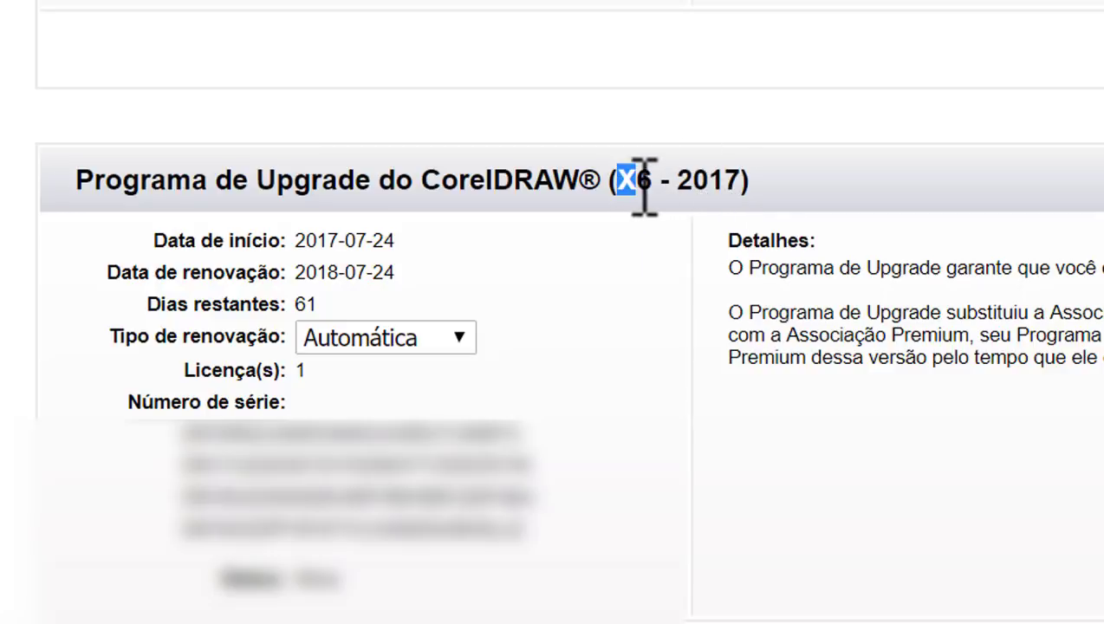
pyautogui.moveTo(645, 186); pyautogui.dragTo(743, 186)
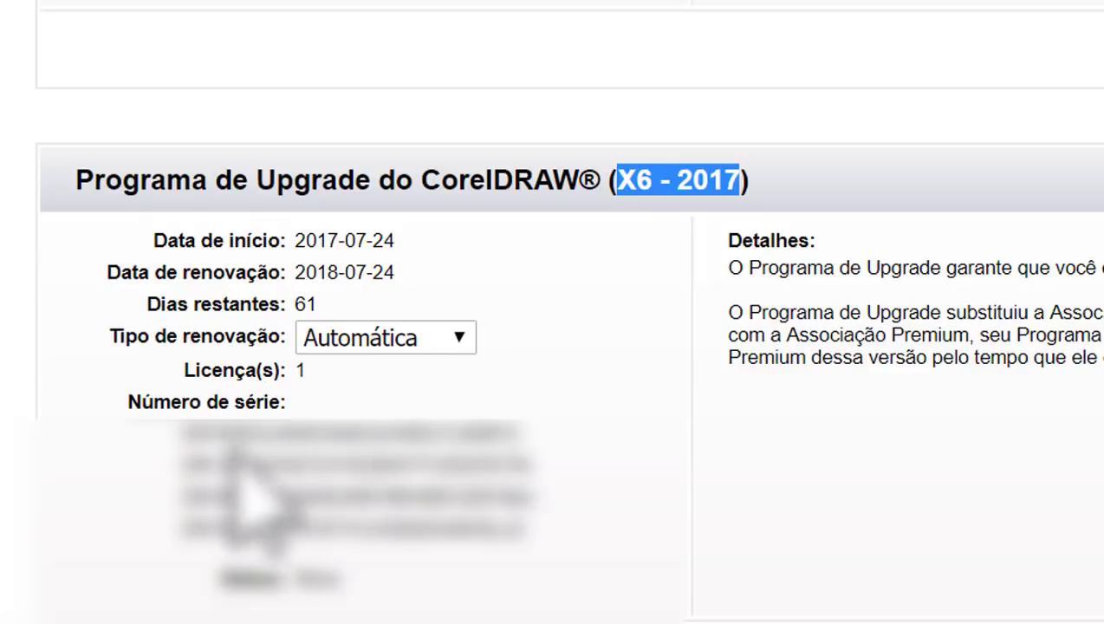
pyautogui.moveTo(194, 414); pyautogui.dragTo(543, 533)
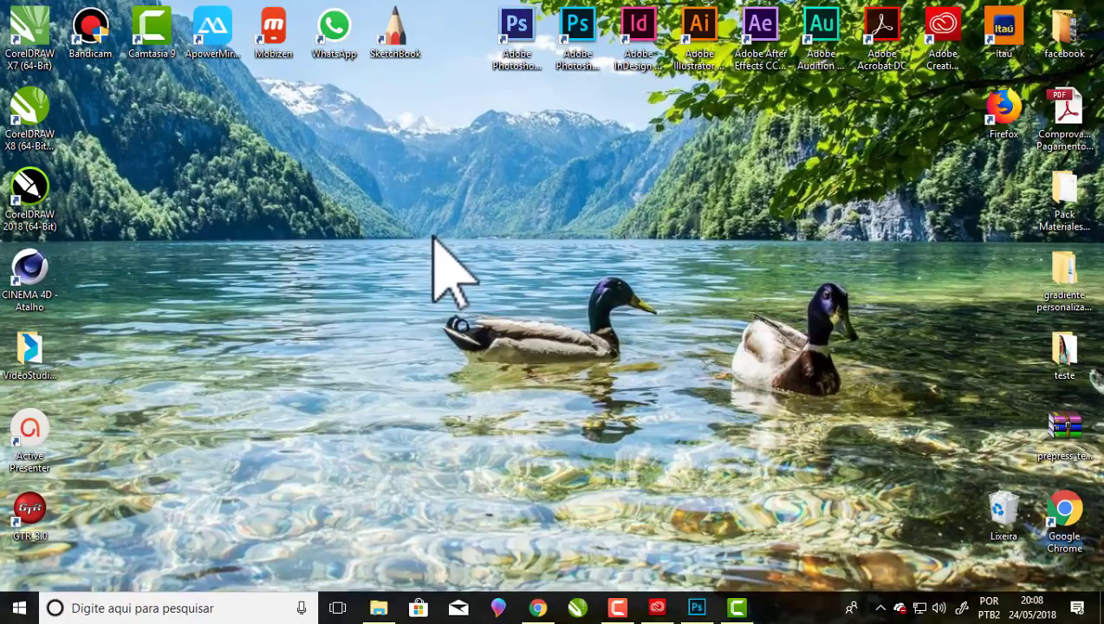
# Launch Autodesk SketchBook from the desktop and reposition its toolbar and brush library on the canvas.
pyautogui.click(396, 34)
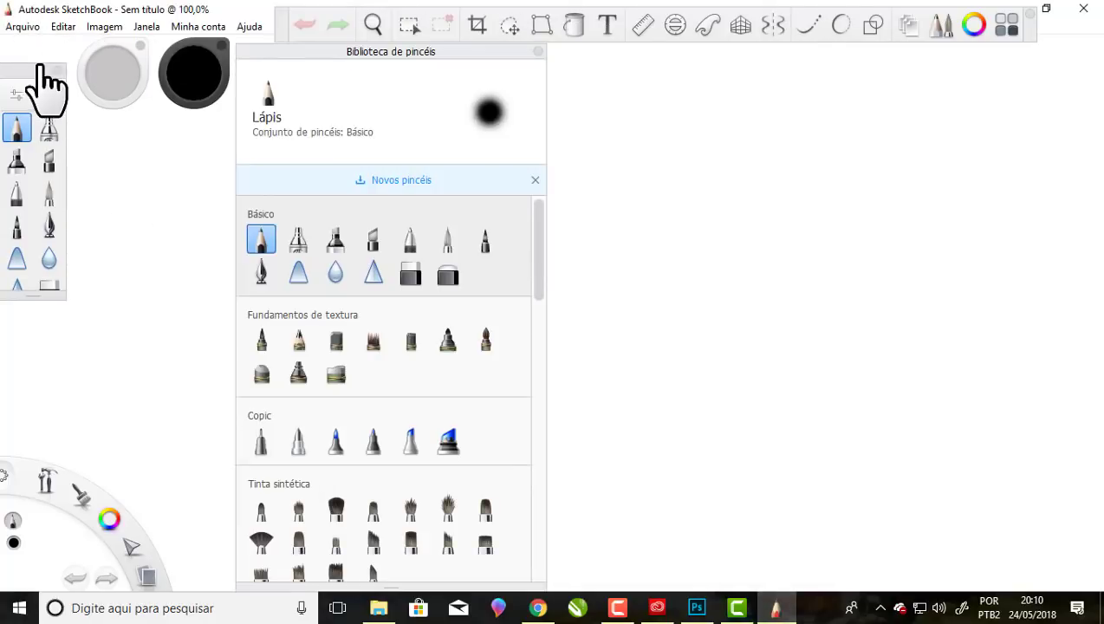
pyautogui.moveTo(286, 55); pyautogui.dragTo(298, 77)
pyautogui.moveTo(286, 27)
pyautogui.mouseDown()
pyautogui.moveTo(318, 23)
pyautogui.moveTo(298, 23)
pyautogui.mouseUp()
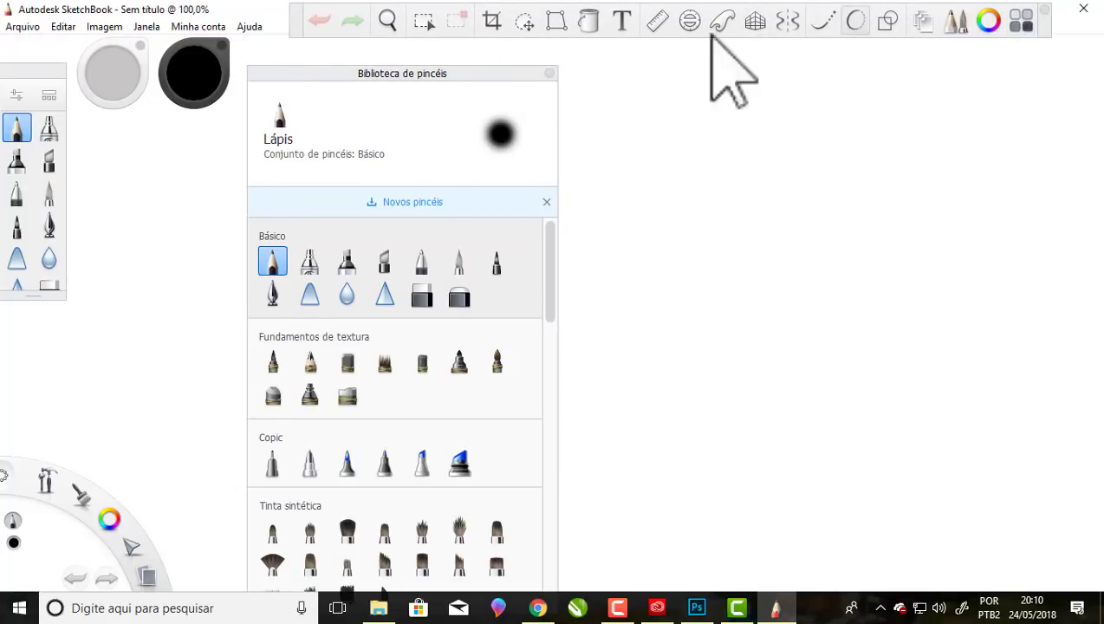
pyautogui.moveTo(289, 76); pyautogui.dragTo(277, 25)
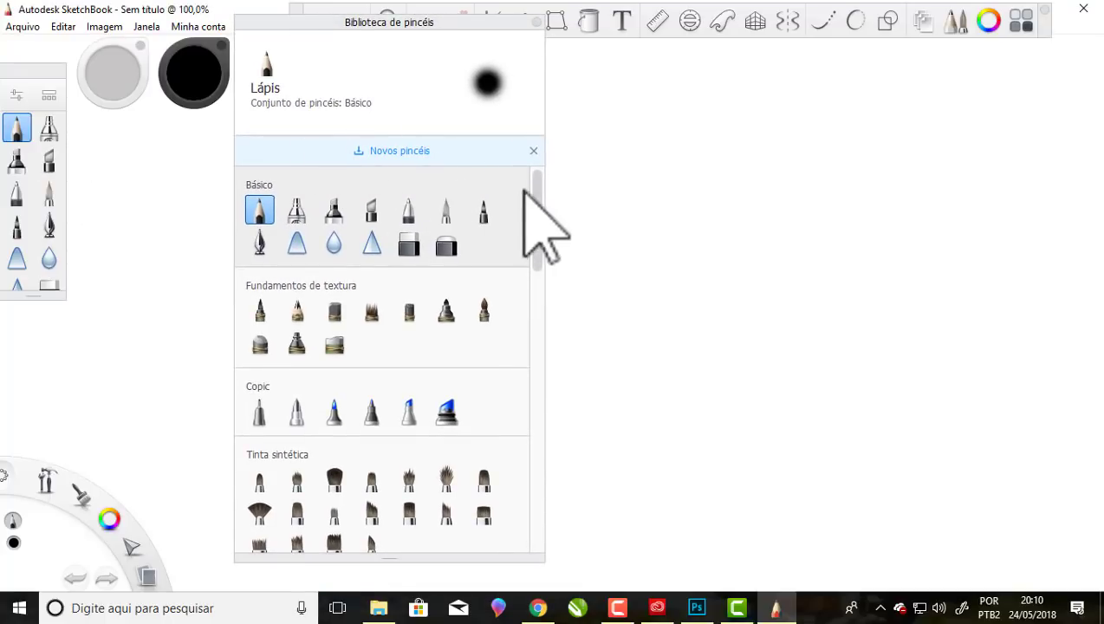
# Open the new brushes offer from the brush library, browse the downloadable free brush sets to the end, and close it.
pyautogui.moveTo(537, 193)
pyautogui.mouseDown()
pyautogui.moveTo(527, 446)
pyautogui.moveTo(541, 482)
pyautogui.moveTo(534, 209)
pyautogui.mouseUp()
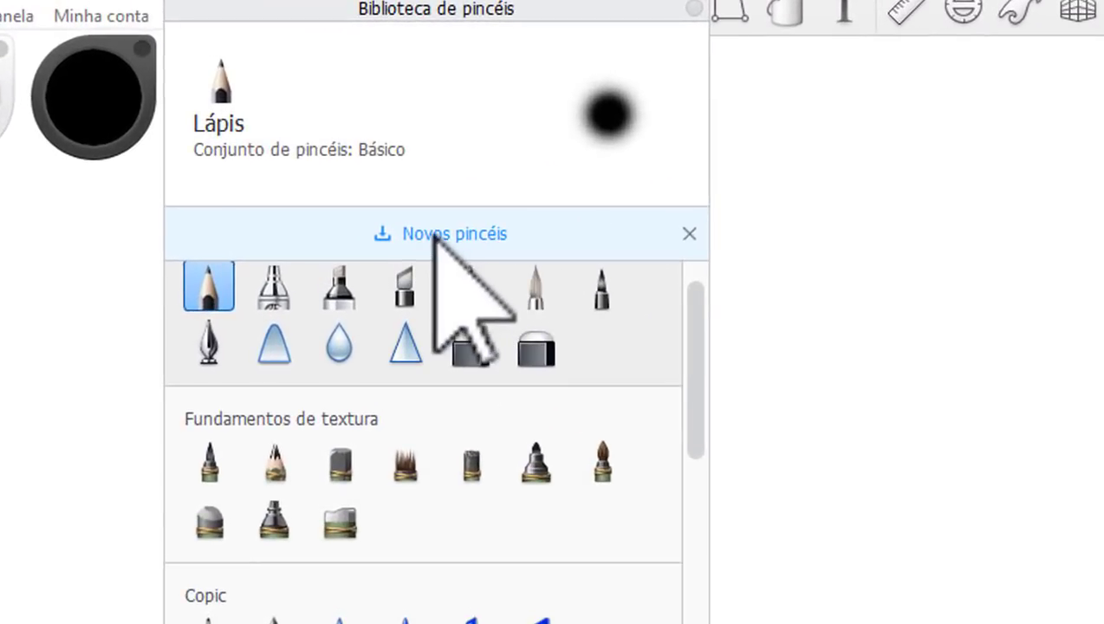
pyautogui.click(438, 236)
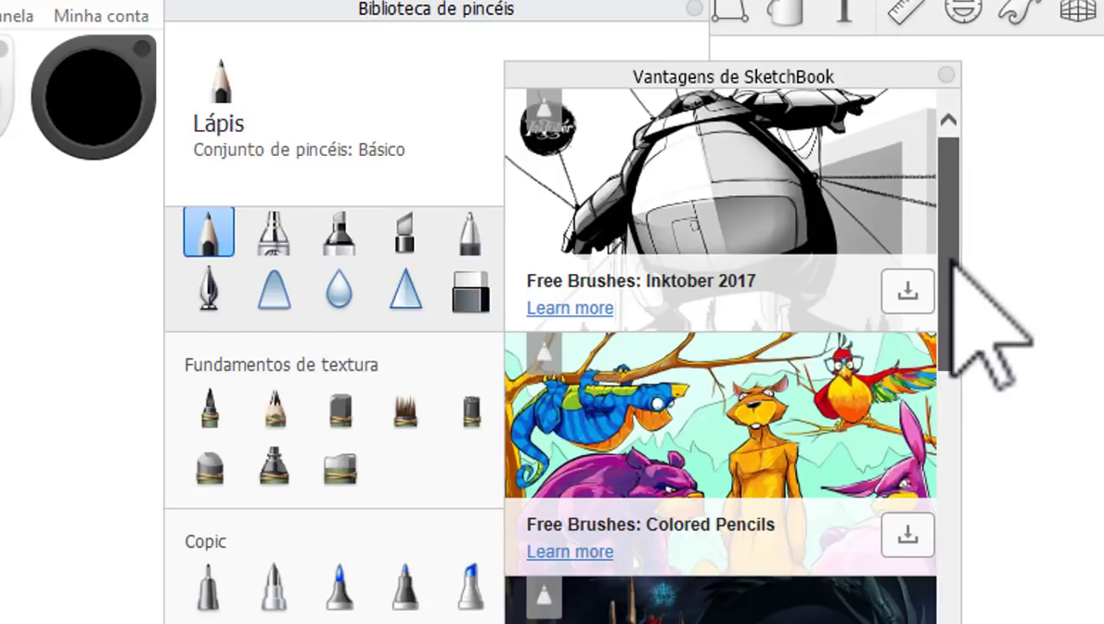
pyautogui.moveTo(952, 276); pyautogui.dragTo(952, 357)
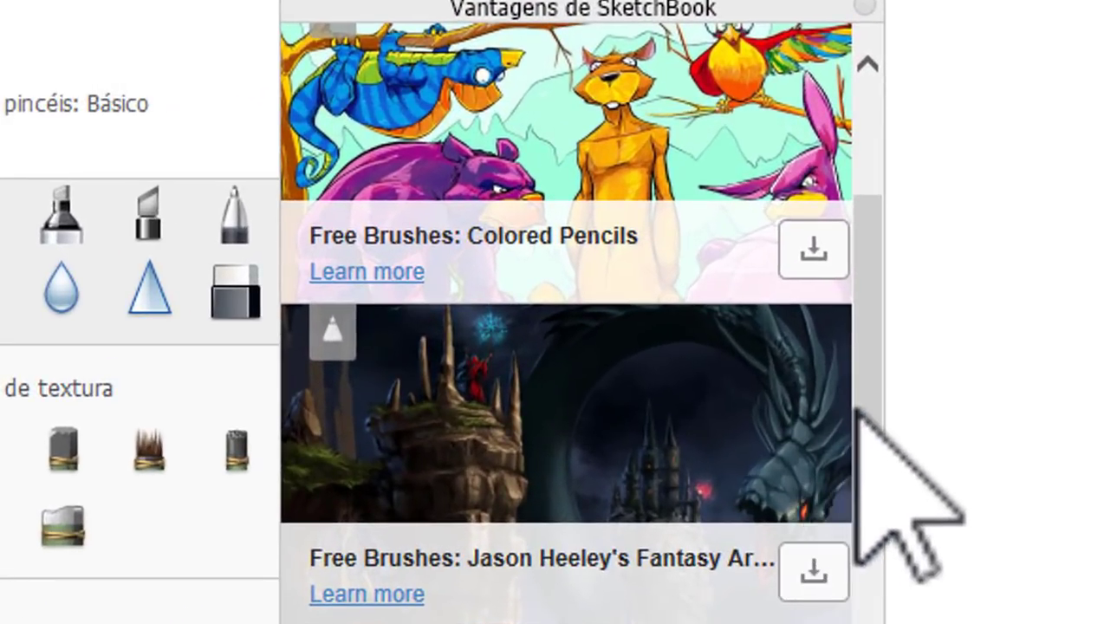
pyautogui.moveTo(854, 404); pyautogui.dragTo(855, 588)
pyautogui.scroll(-3, 876, 611)
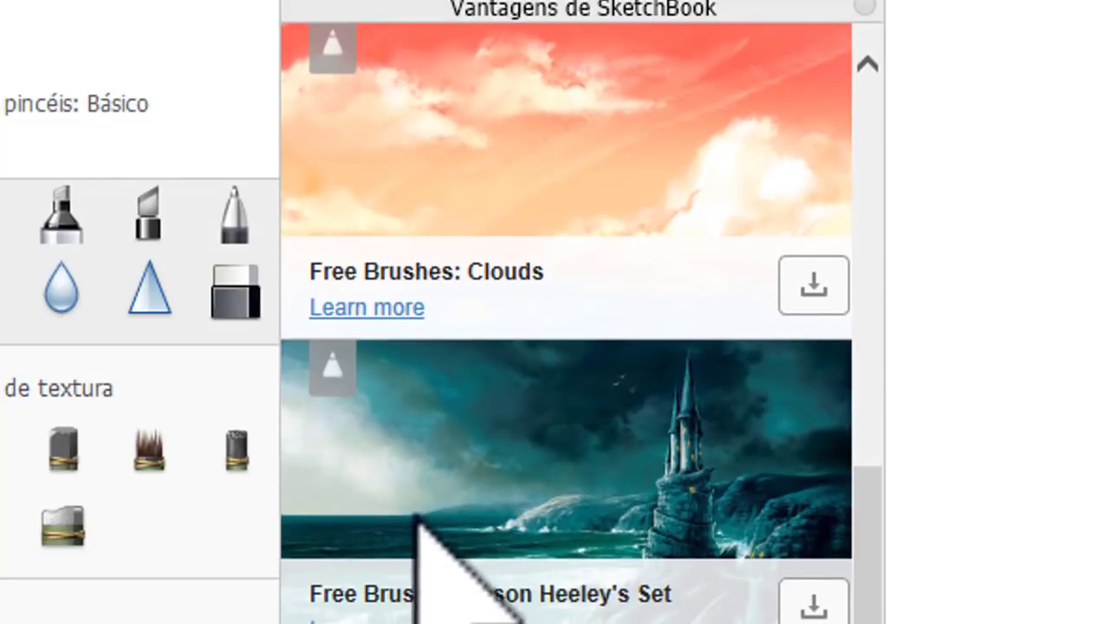
pyautogui.scroll(-8, 870, 562)
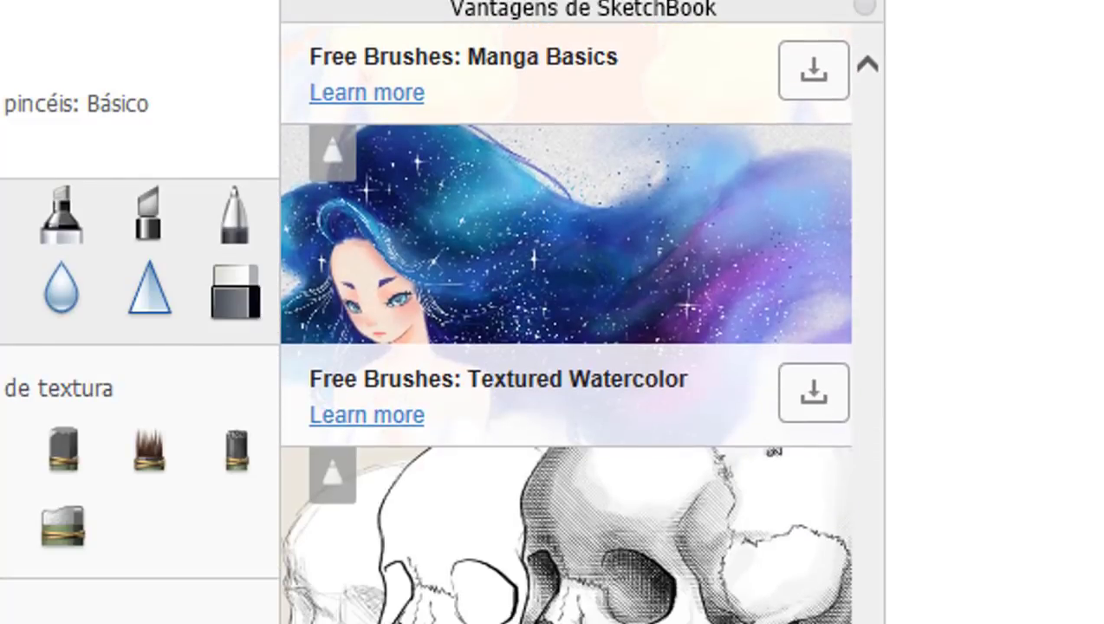
pyautogui.scroll(-3, 565, 346)
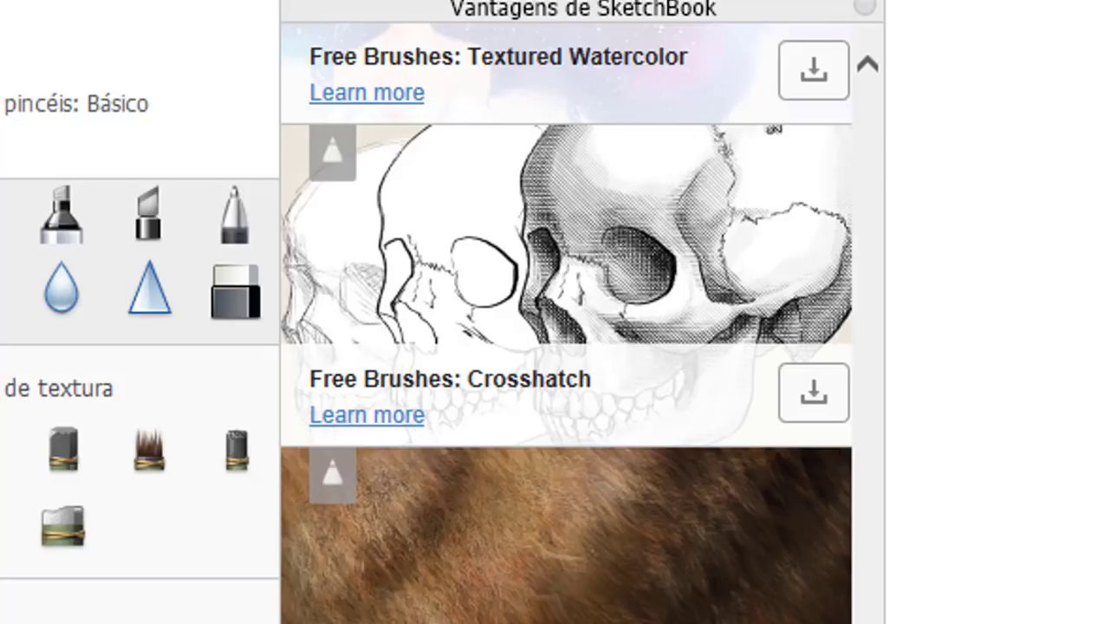
pyautogui.scroll(-12, 565, 347)
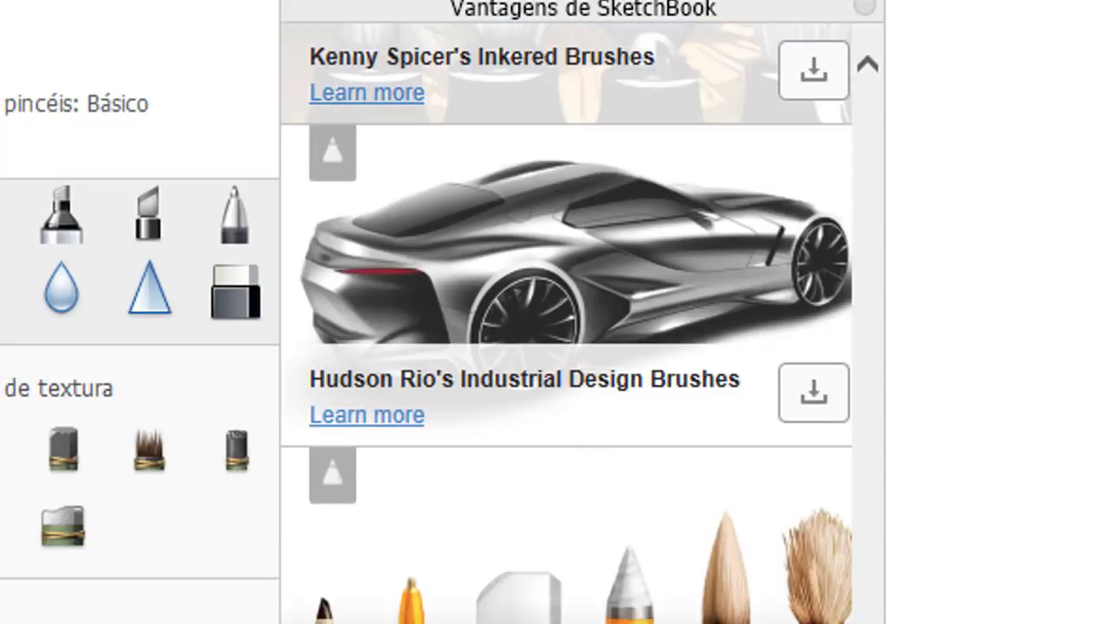
pyautogui.scroll(1, 565, 347)
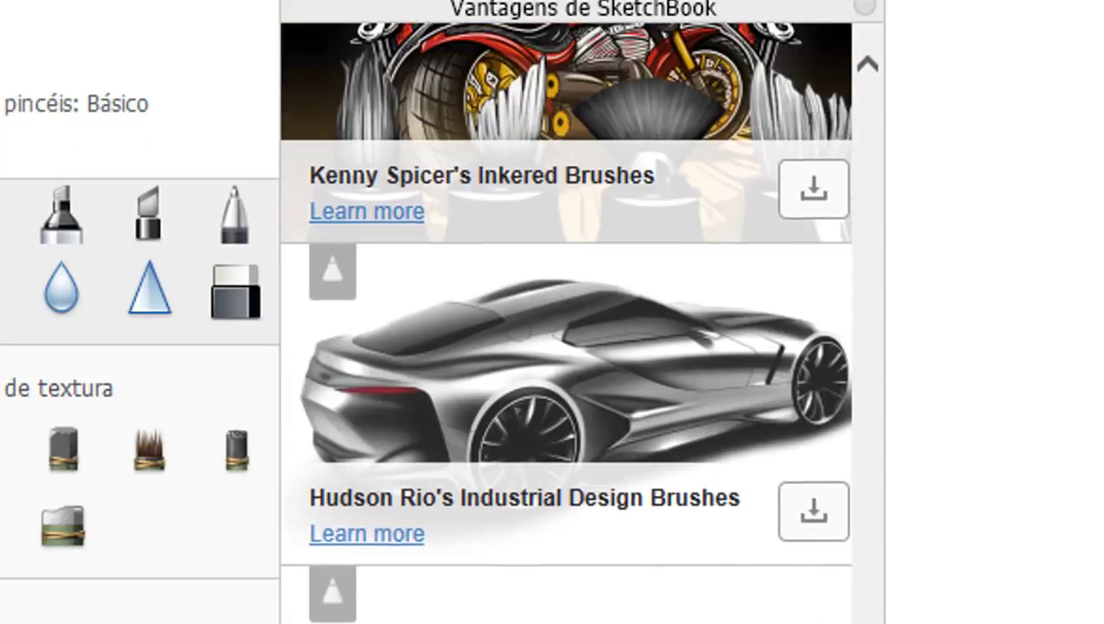
pyautogui.scroll(2, 566, 346)
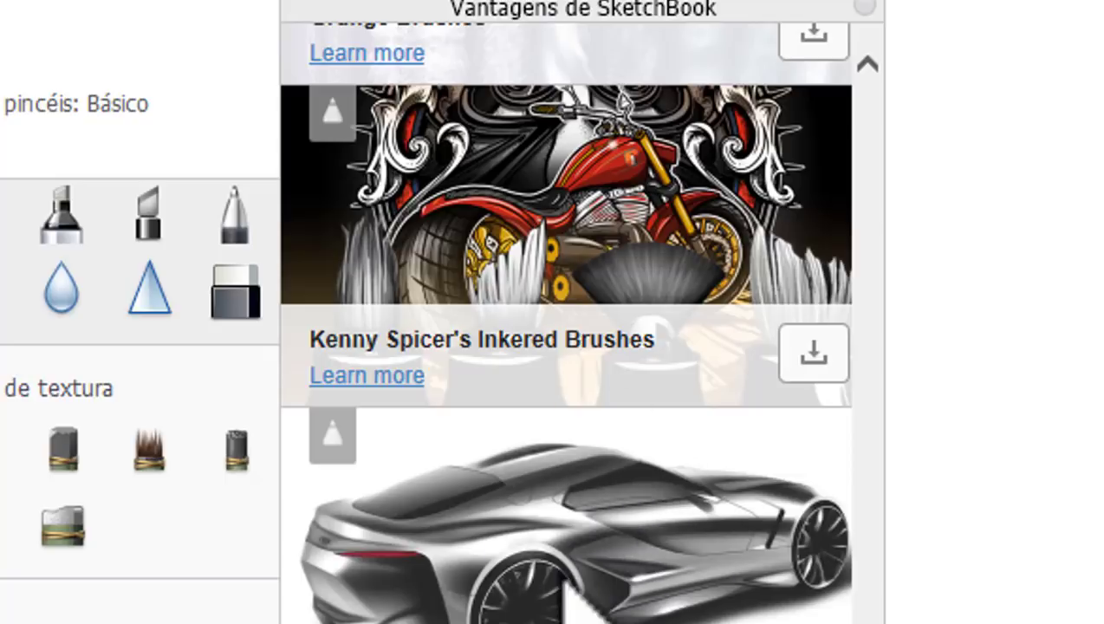
pyautogui.scroll(-1, 439, 322)
pyautogui.scroll(2, 565, 390)
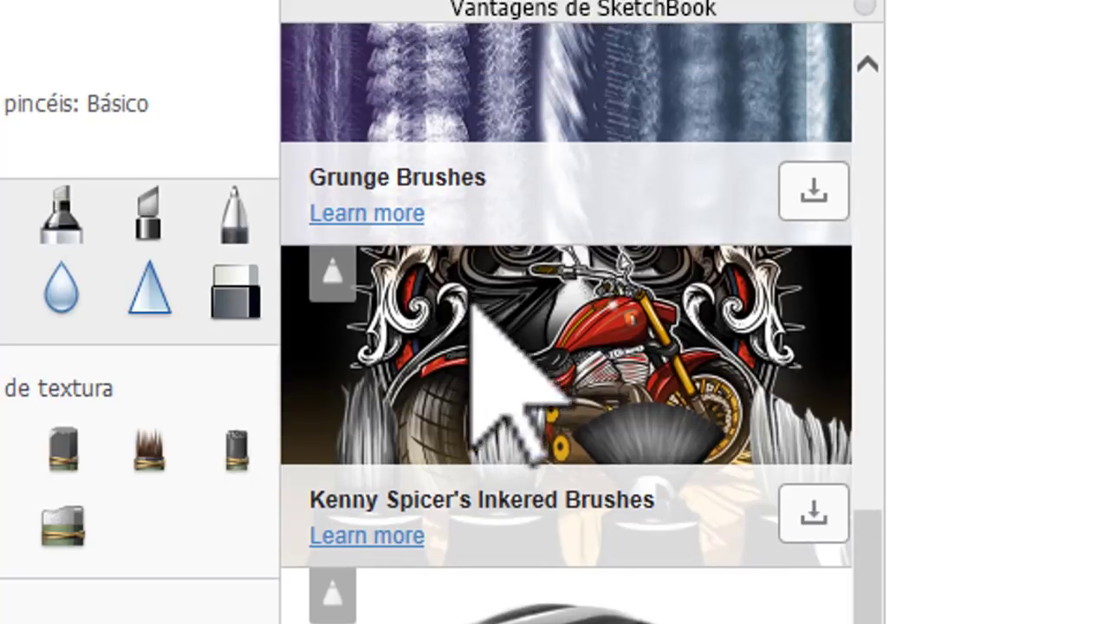
pyautogui.moveTo(883, 507); pyautogui.dragTo(900, 621)
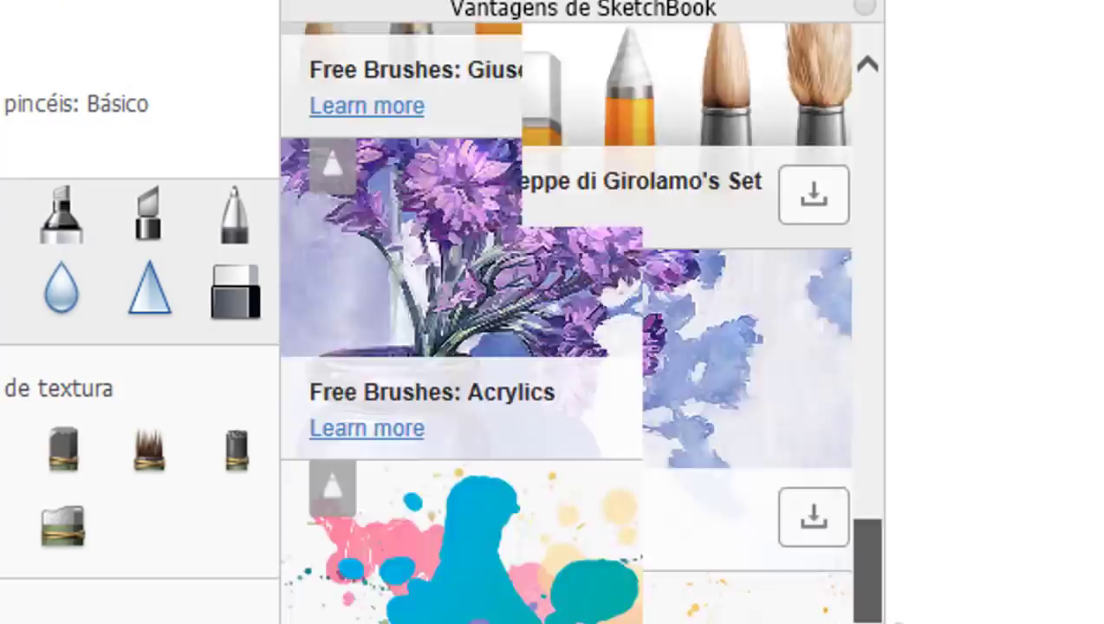
pyautogui.scroll(-10, 563, 321)
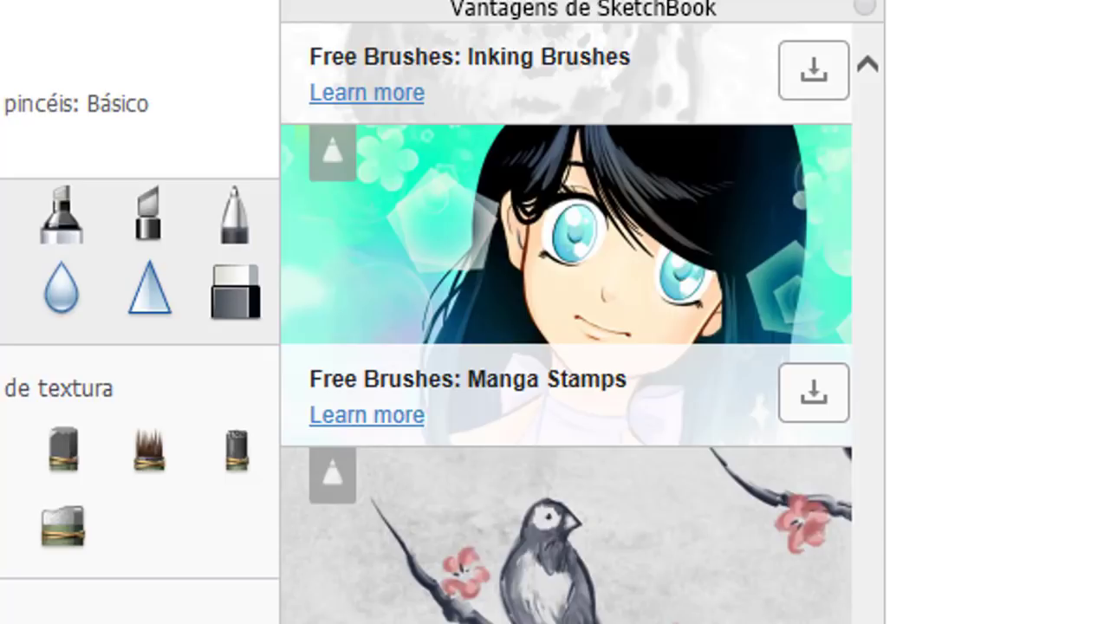
pyautogui.scroll(-5, 563, 320)
pyautogui.moveTo(867, 623)
pyautogui.mouseDown()
pyautogui.moveTo(838, 321)
pyautogui.moveTo(846, 119)
pyautogui.moveTo(867, 87)
pyautogui.mouseUp()
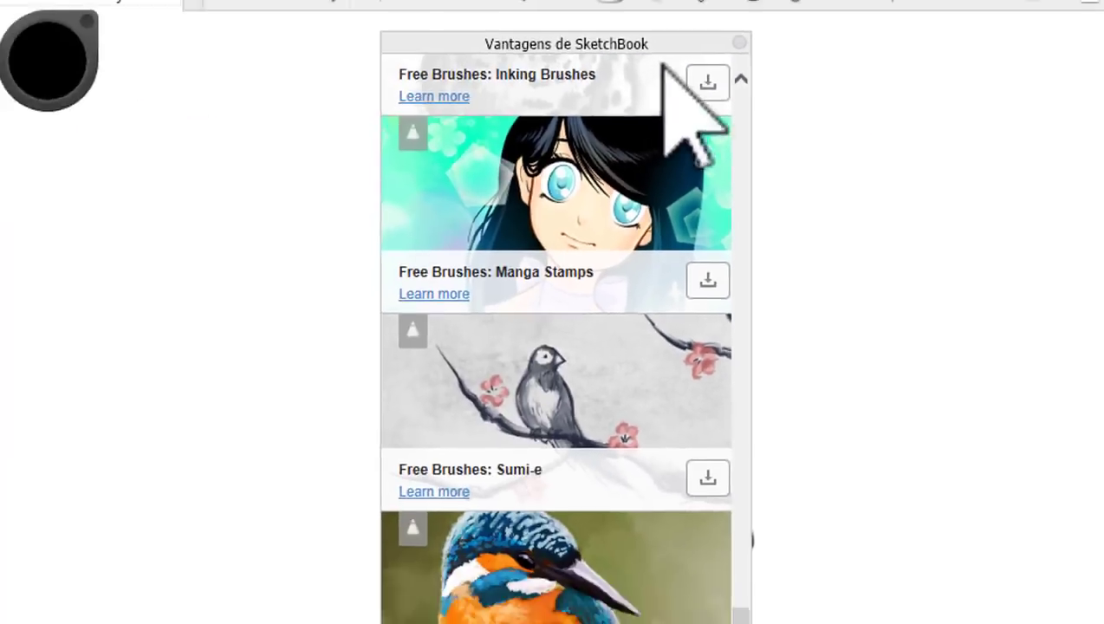
pyautogui.click(862, 7)
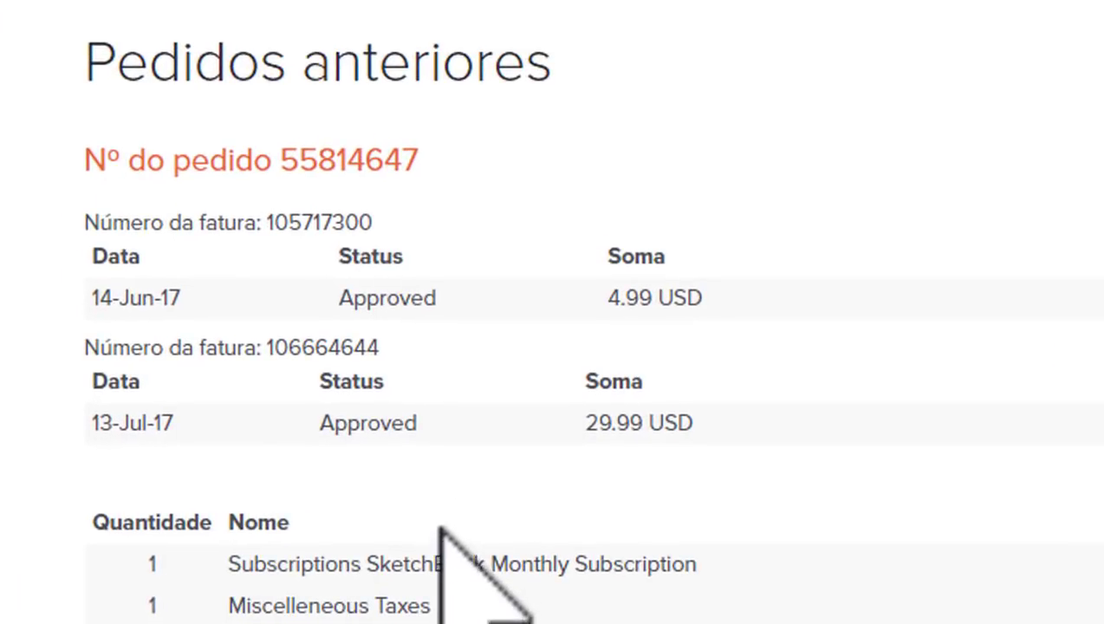
# Highlight the amount and status of the 13-Jul-17 invoice in the SketchBook purchase history and return to its beginning.
pyautogui.scroll(-2, 330, 95)
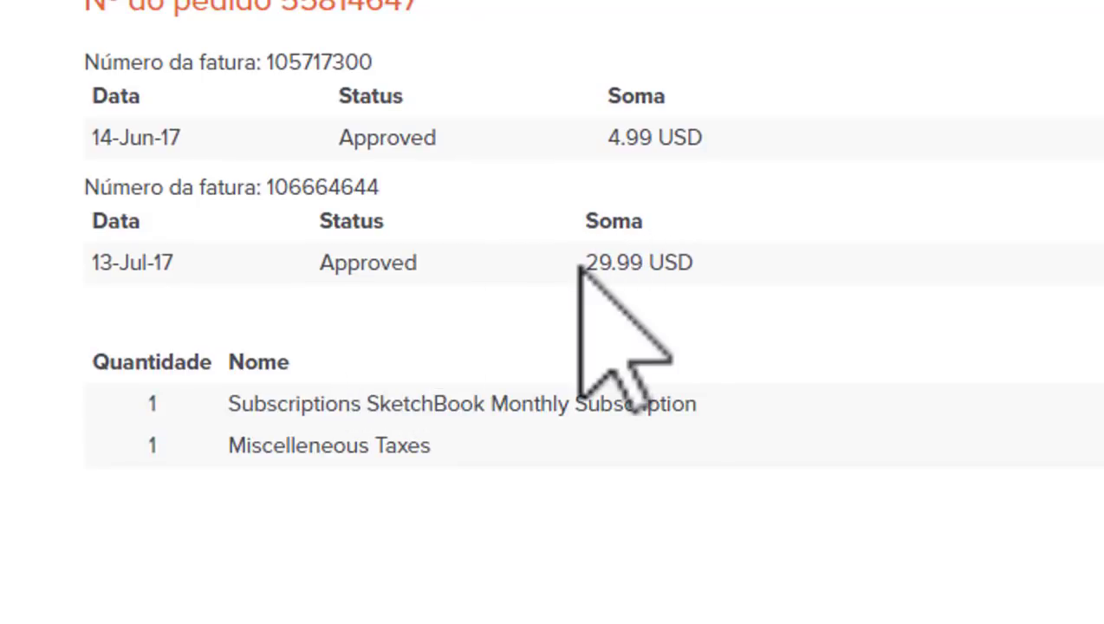
pyautogui.moveTo(584, 264); pyautogui.dragTo(696, 269)
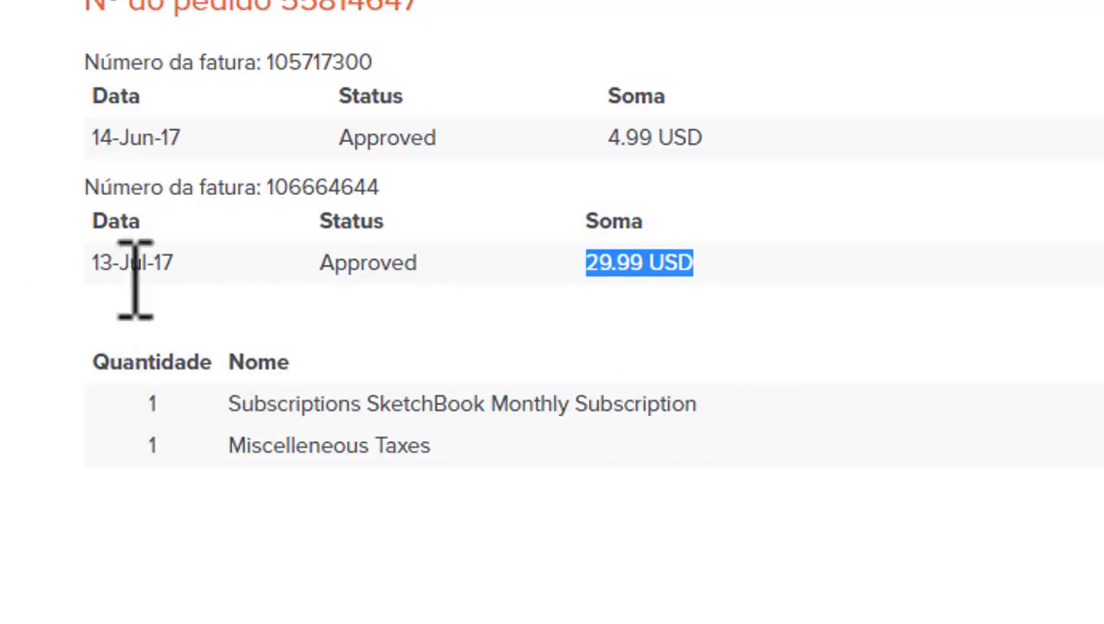
pyautogui.moveTo(318, 261); pyautogui.dragTo(423, 262)
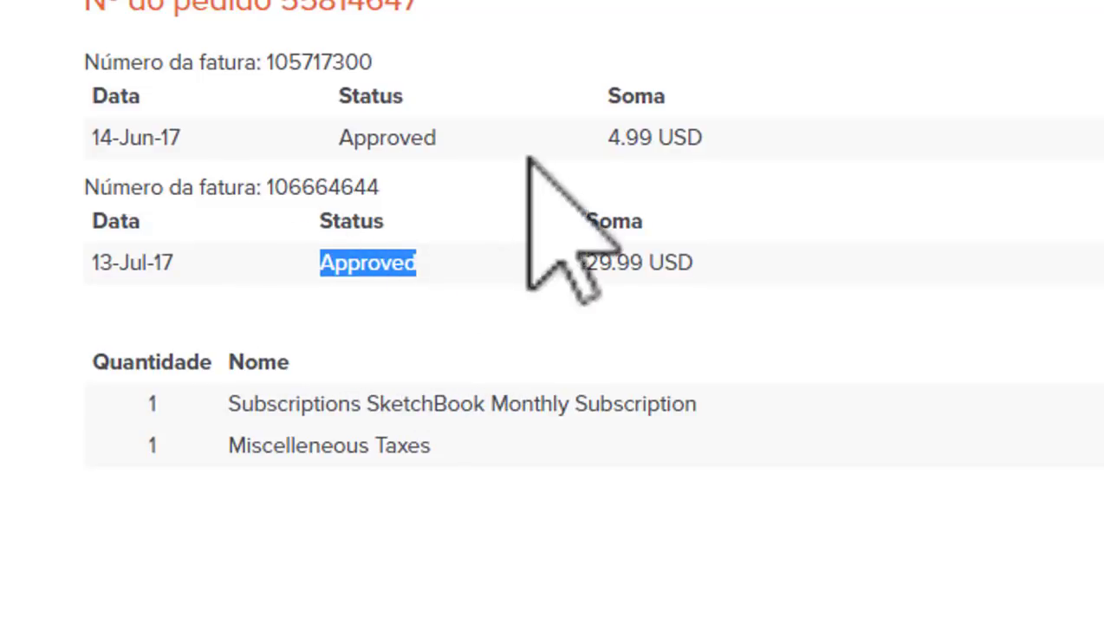
pyautogui.scroll(2, 645, 265)
pyautogui.scroll(2, 645, 265)
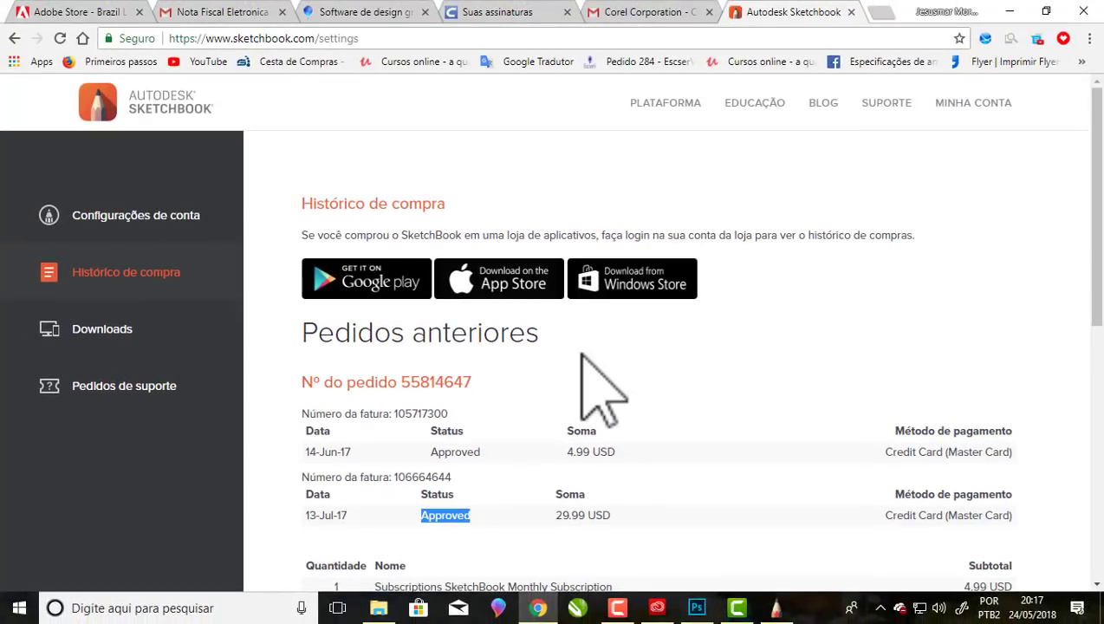
# Review the SketchBook purchase history from the invoices to the subscription items and return to its beginning.
pyautogui.scroll(-2, 577, 355)
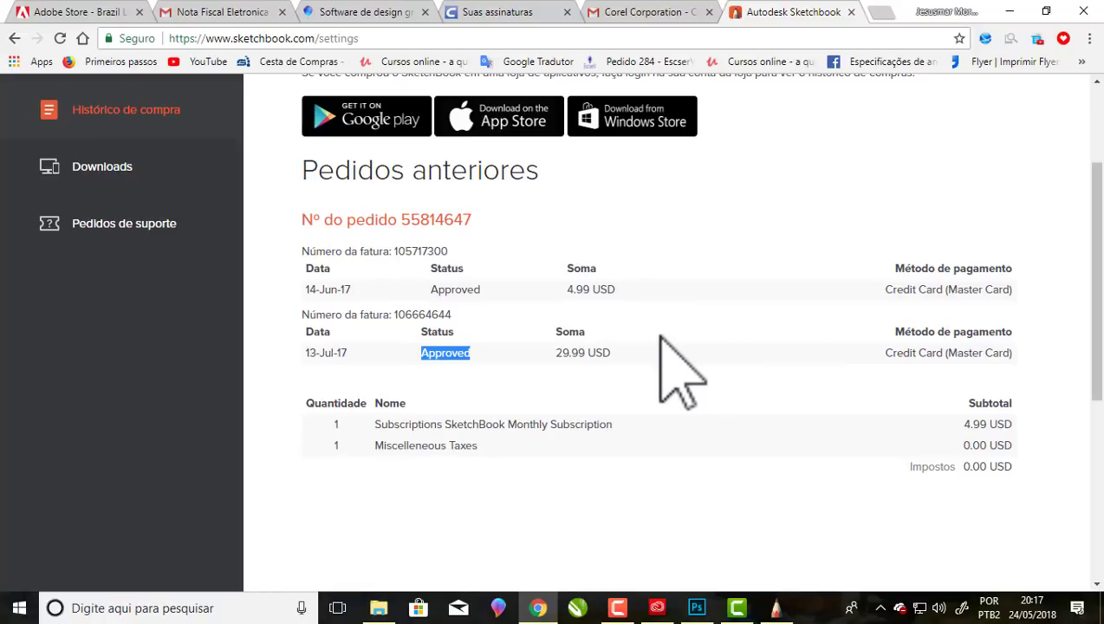
pyautogui.scroll(2, 680, 371)
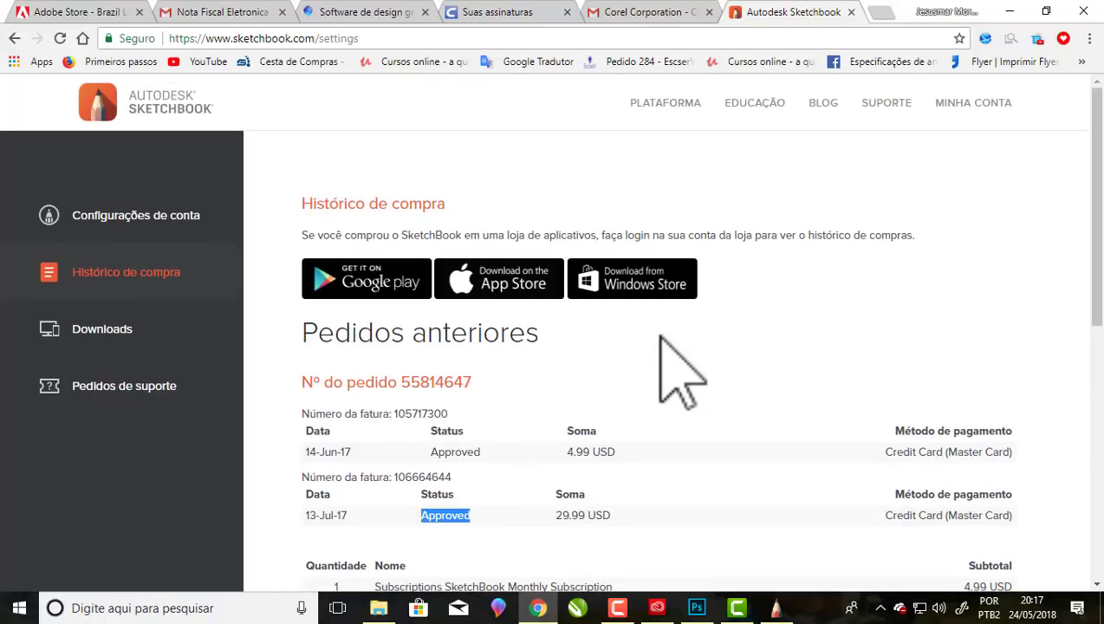
pyautogui.scroll(-2, 681, 370)
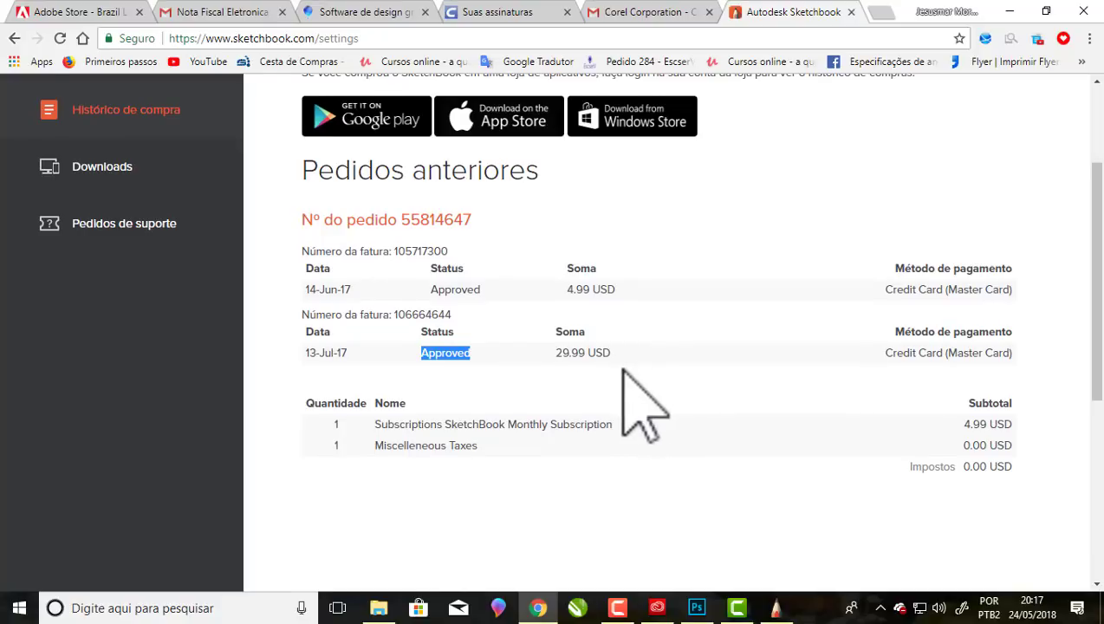
pyautogui.scroll(2, 623, 368)
# Open the SketchBook home page, highlight the headline "O SKETCHBOOK É GRATUITO!" and look over the free full version announcement.
pyautogui.click(99, 92)
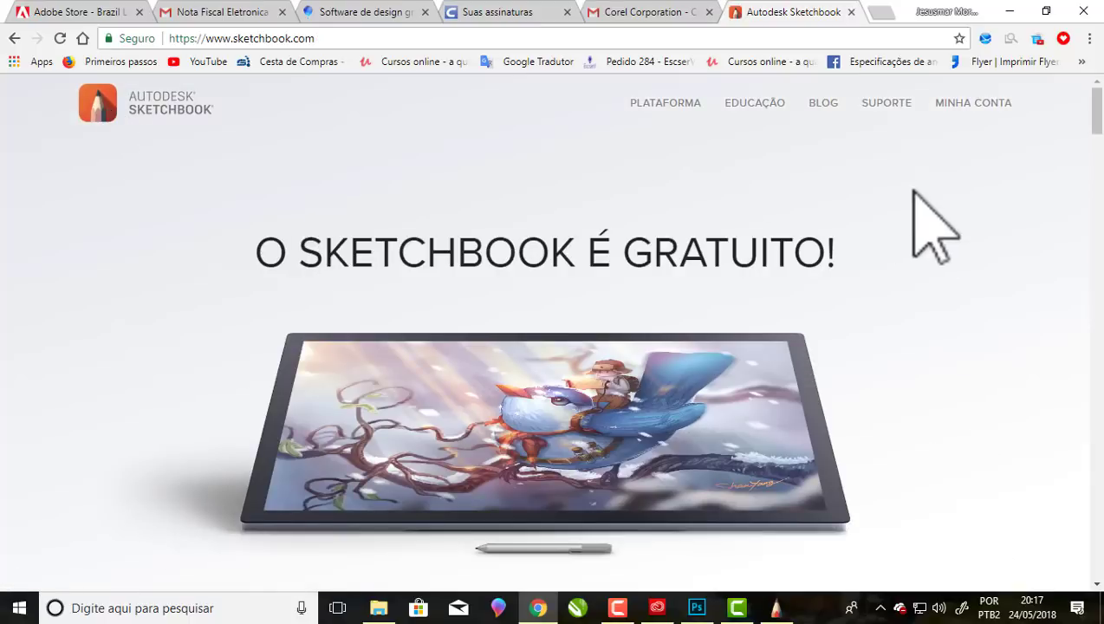
pyautogui.moveTo(969, 106)
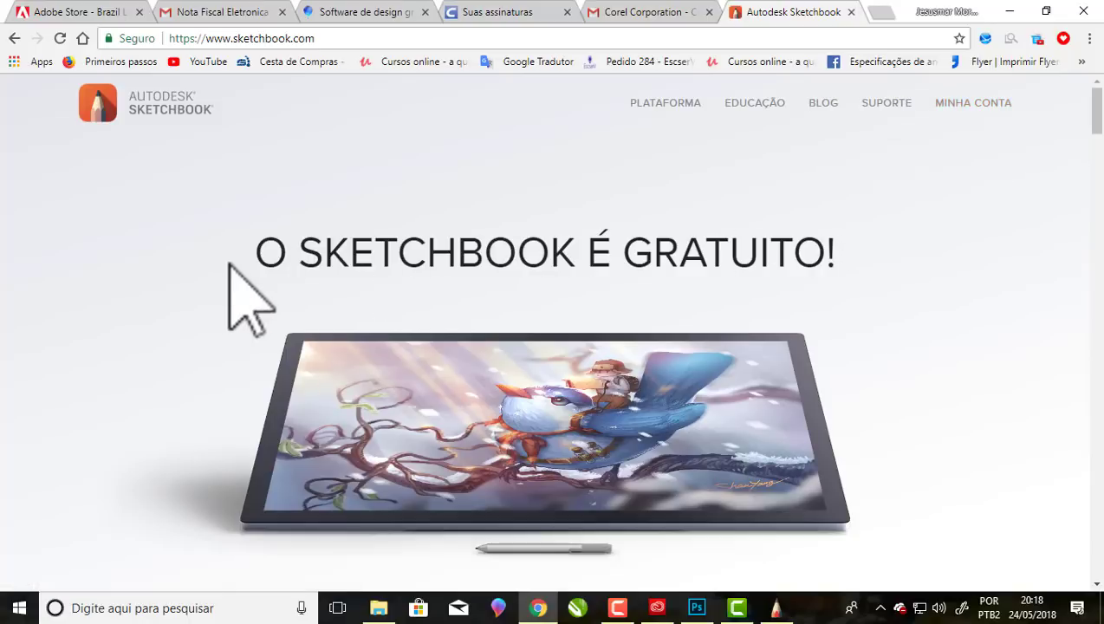
pyautogui.moveTo(263, 254)
pyautogui.mouseDown()
pyautogui.moveTo(855, 251)
pyautogui.moveTo(858, 272)
pyautogui.mouseUp()
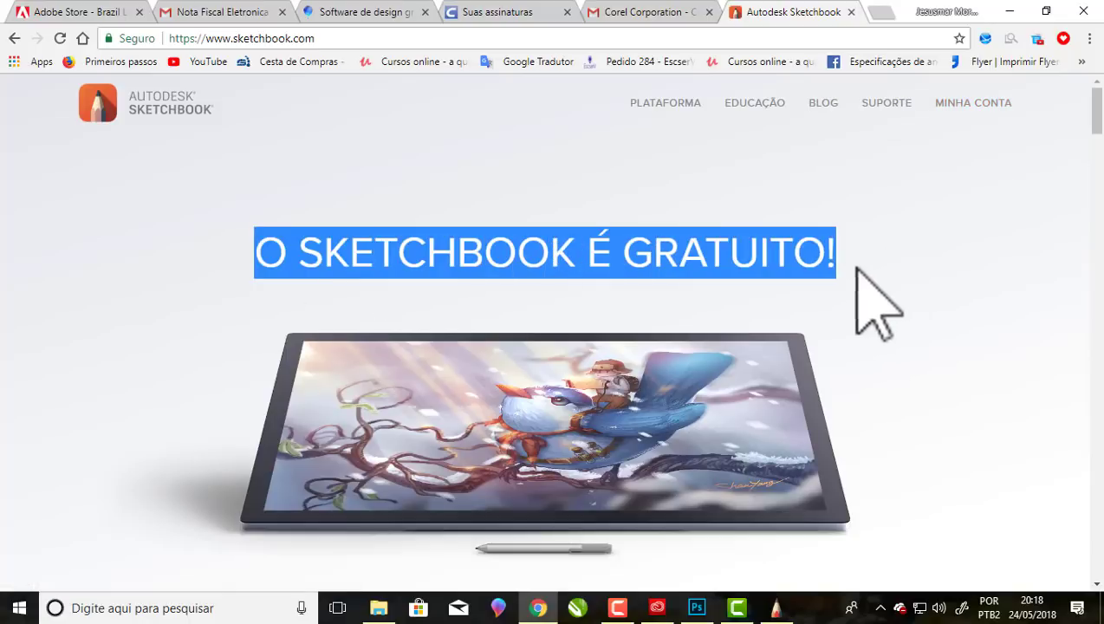
pyautogui.scroll(-6, 845, 270)
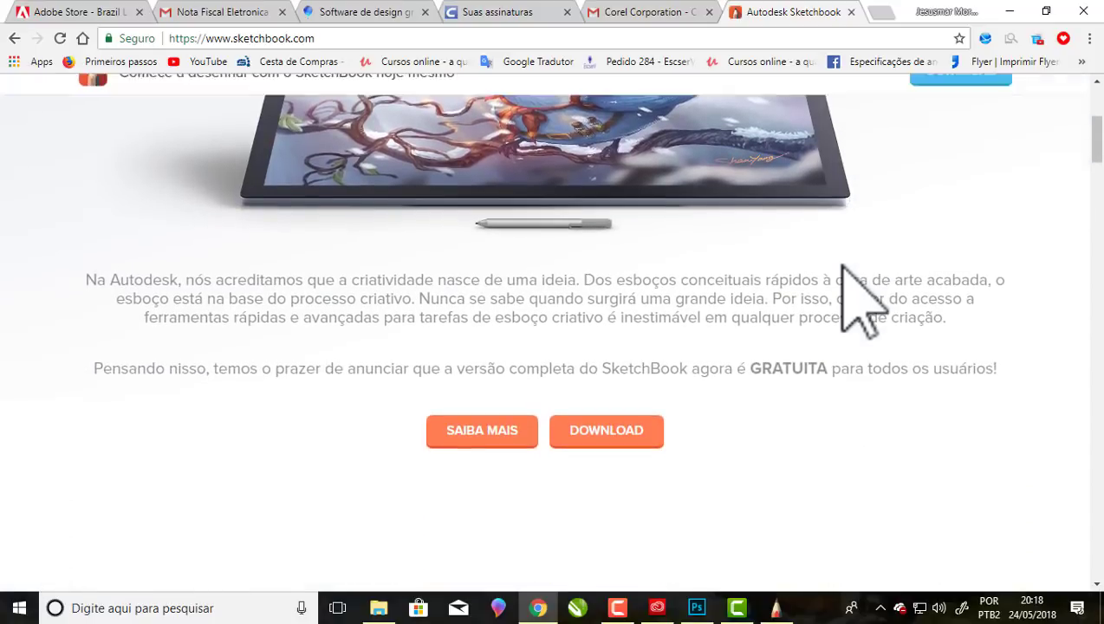
pyautogui.scroll(-2, 843, 265)
pyautogui.scroll(8, 843, 265)
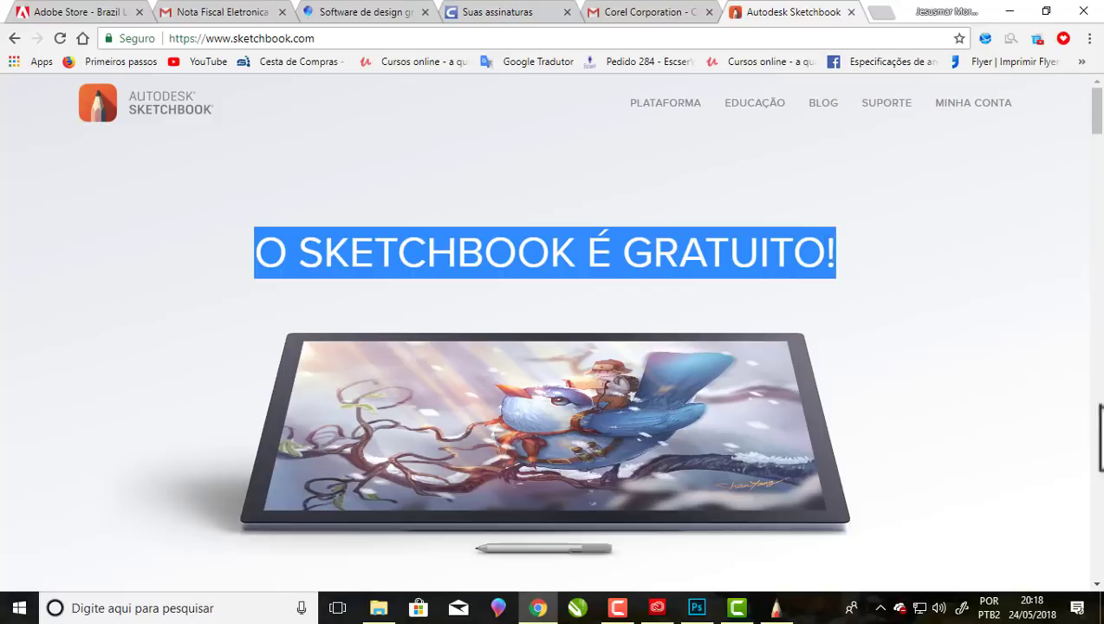
# Switch from the browser to Camtasia by way of the desktop and bring up the Camtasia recorder window.
pyautogui.press('super+d')
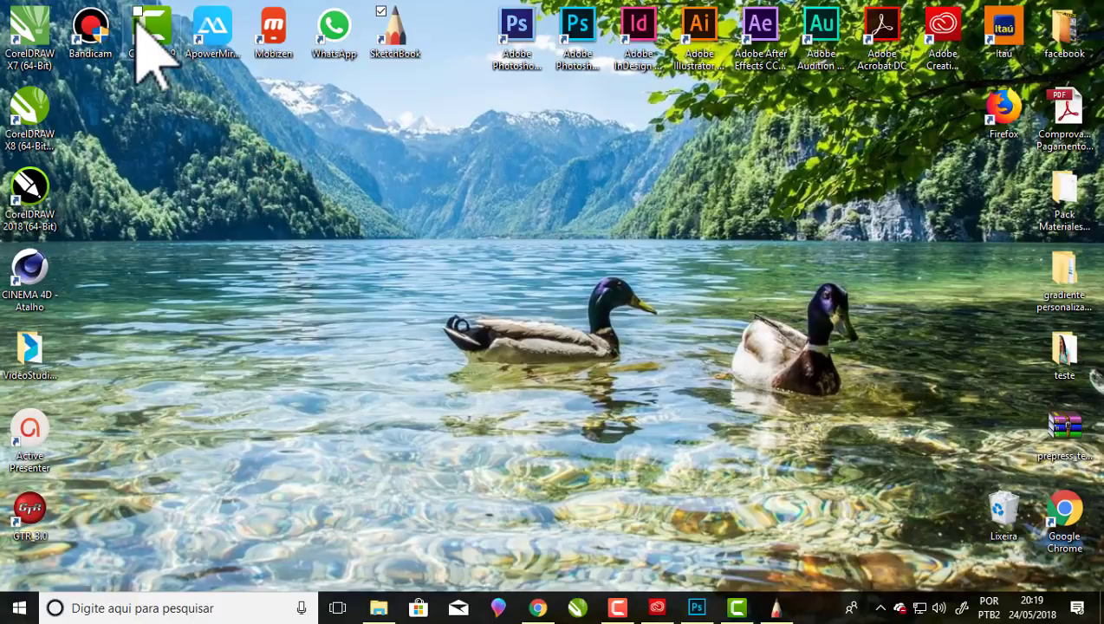
pyautogui.click(737, 609)
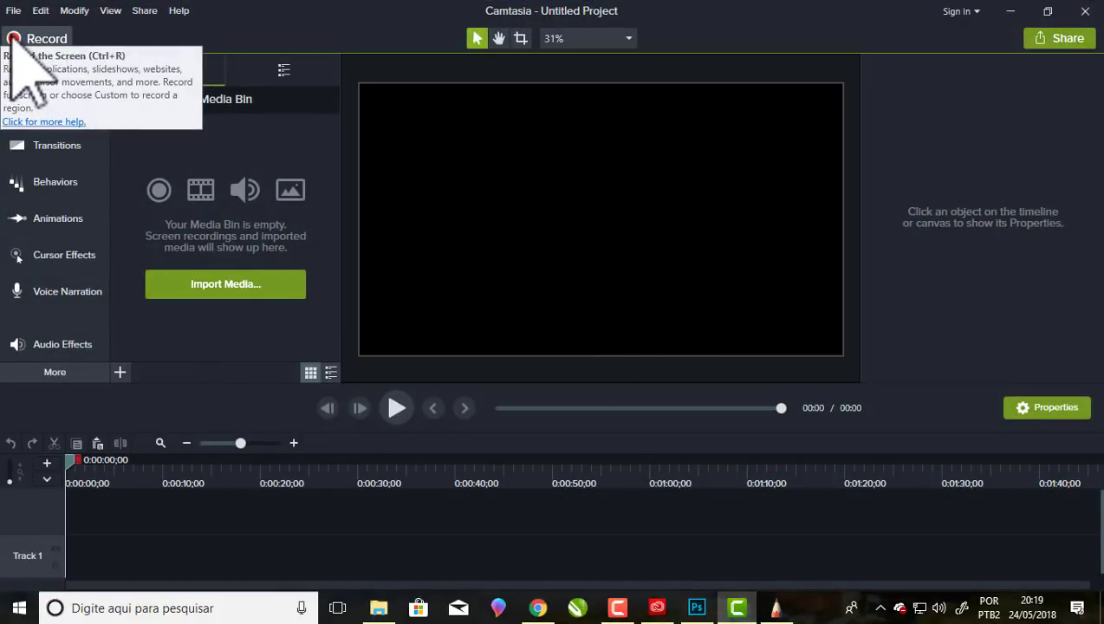
pyautogui.click(626, 608)
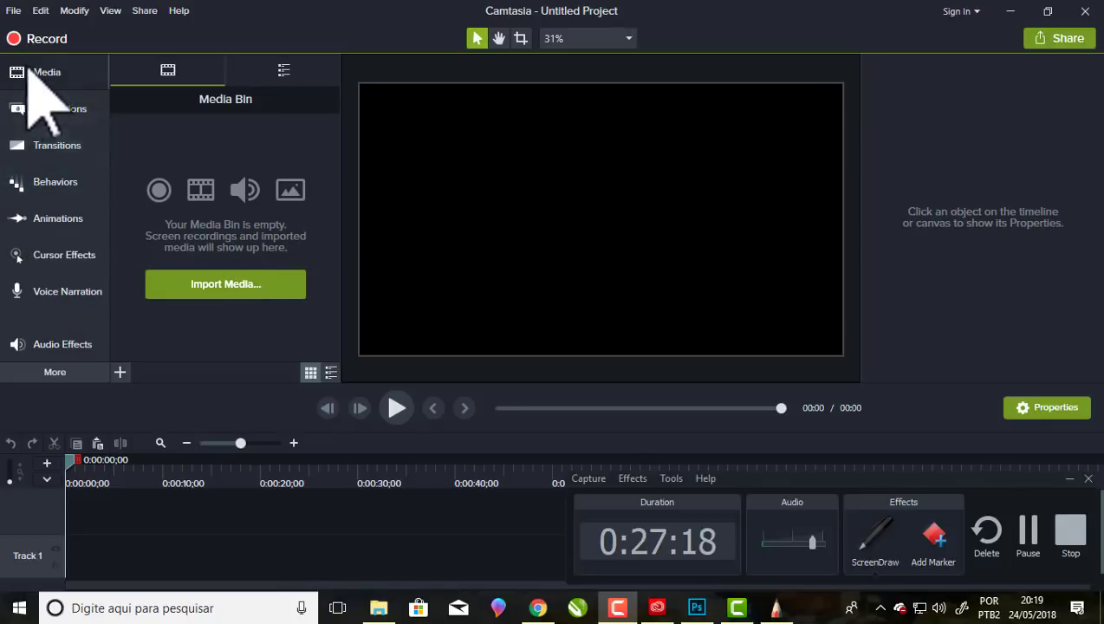
# Browse Camtasia's annotations, behaviors, animations, cursor effects, voice narration and audio effects.
pyautogui.click(56, 110)
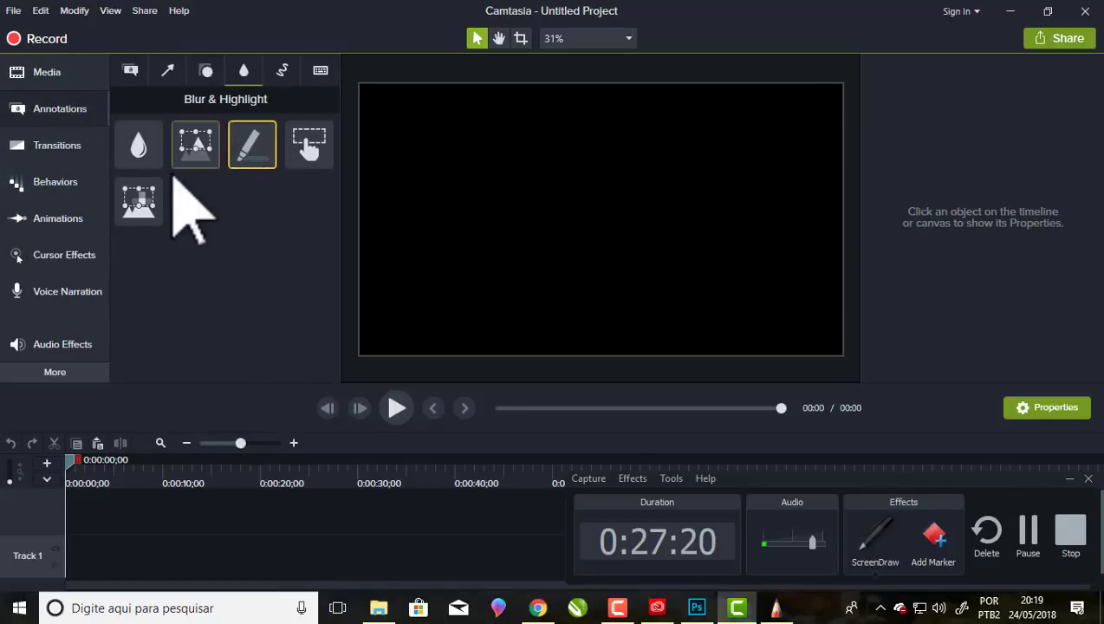
pyautogui.click(49, 184)
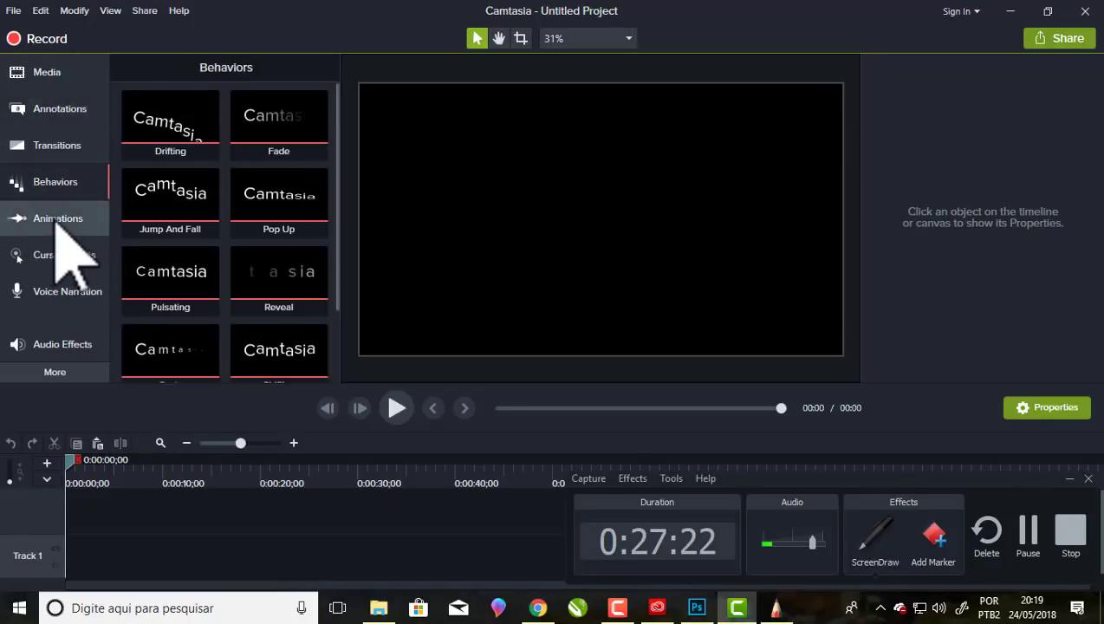
pyautogui.click(54, 218)
pyautogui.click(38, 255)
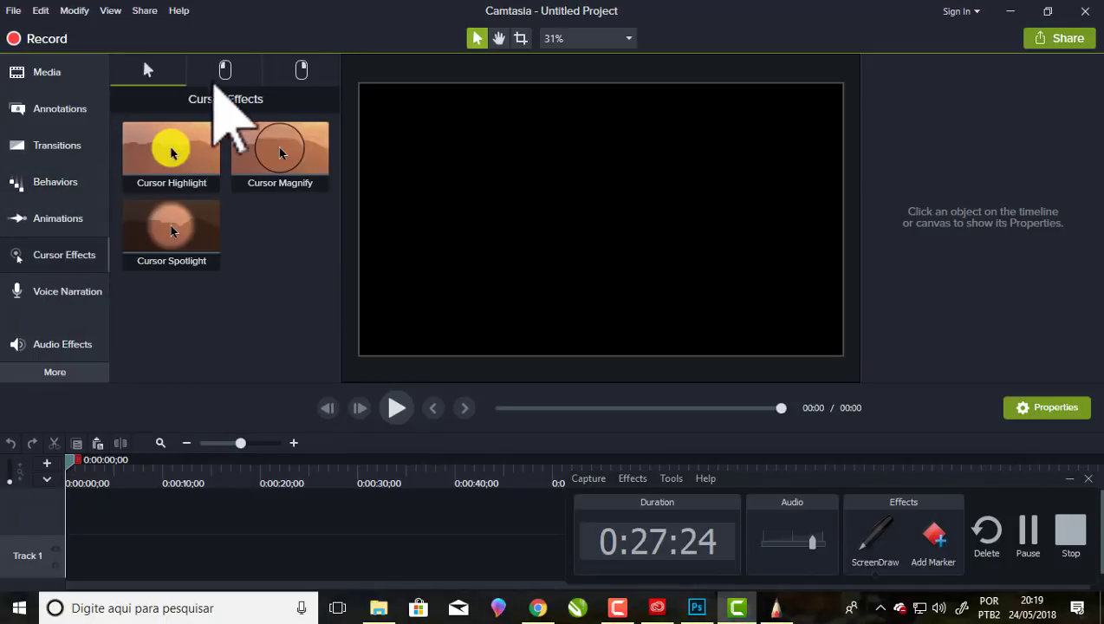
pyautogui.click(35, 291)
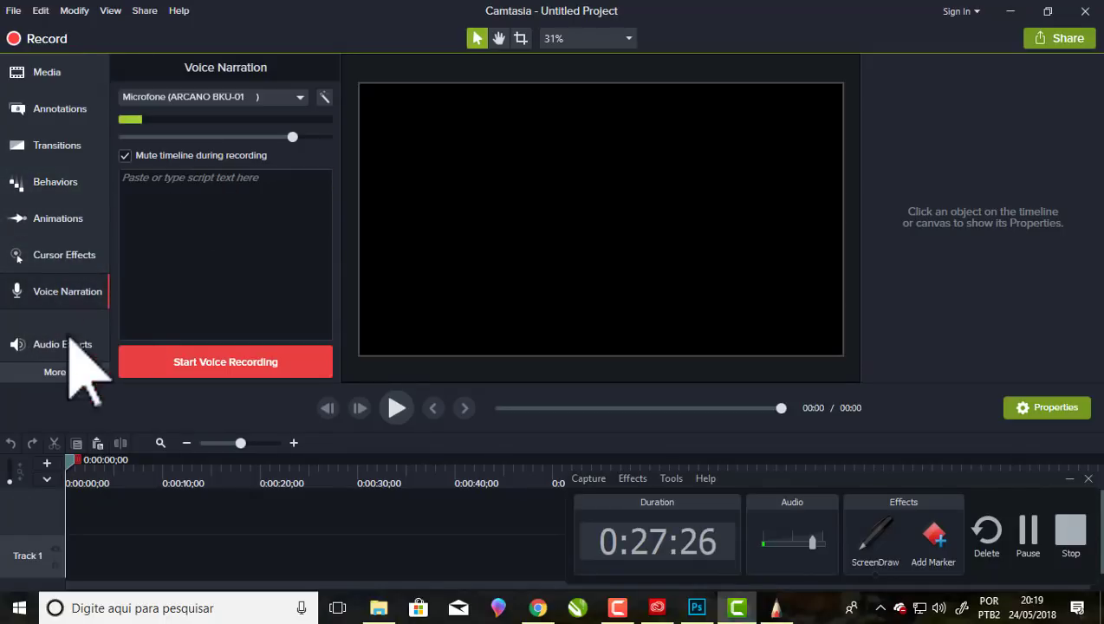
pyautogui.click(68, 343)
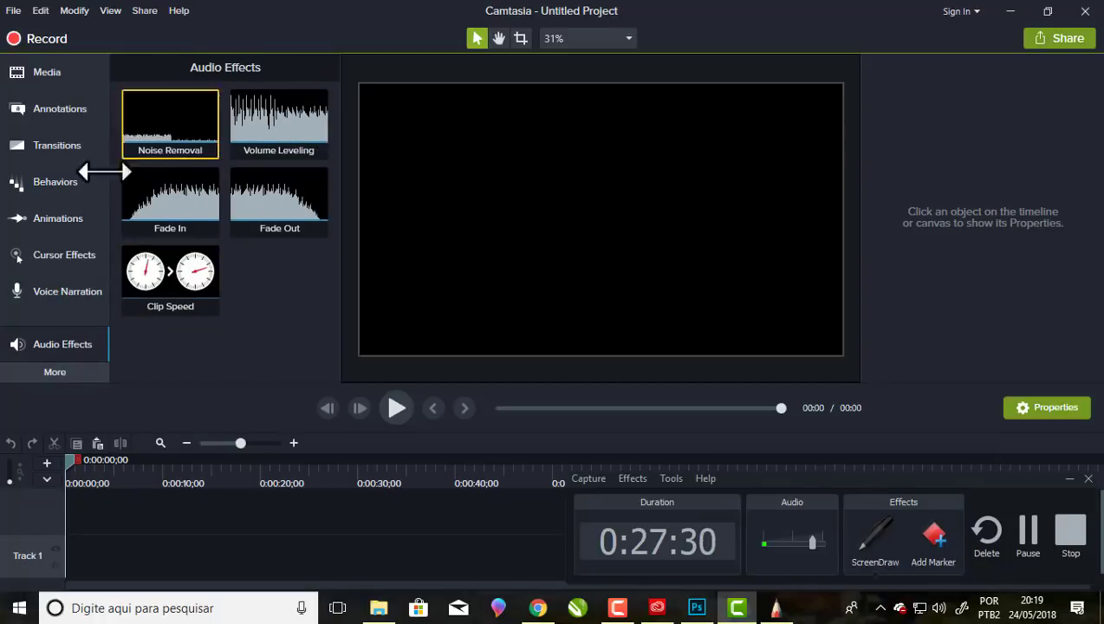
# Return to Camtasia's Media Bin and reposition the recorder window over the timeline.
pyautogui.click(49, 74)
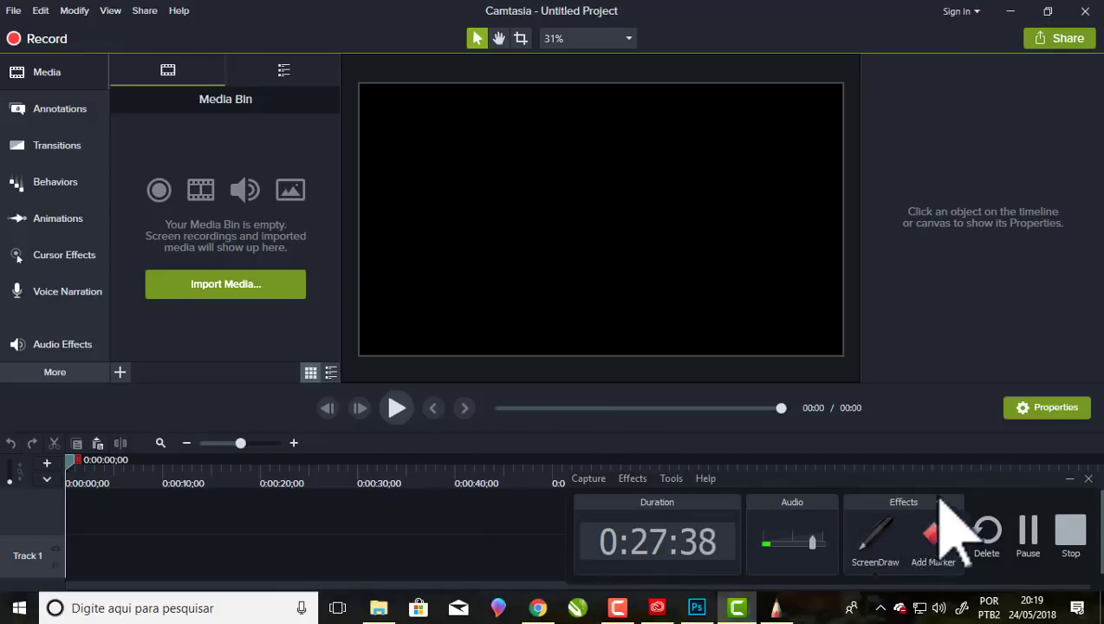
pyautogui.moveTo(986, 483); pyautogui.dragTo(992, 438)
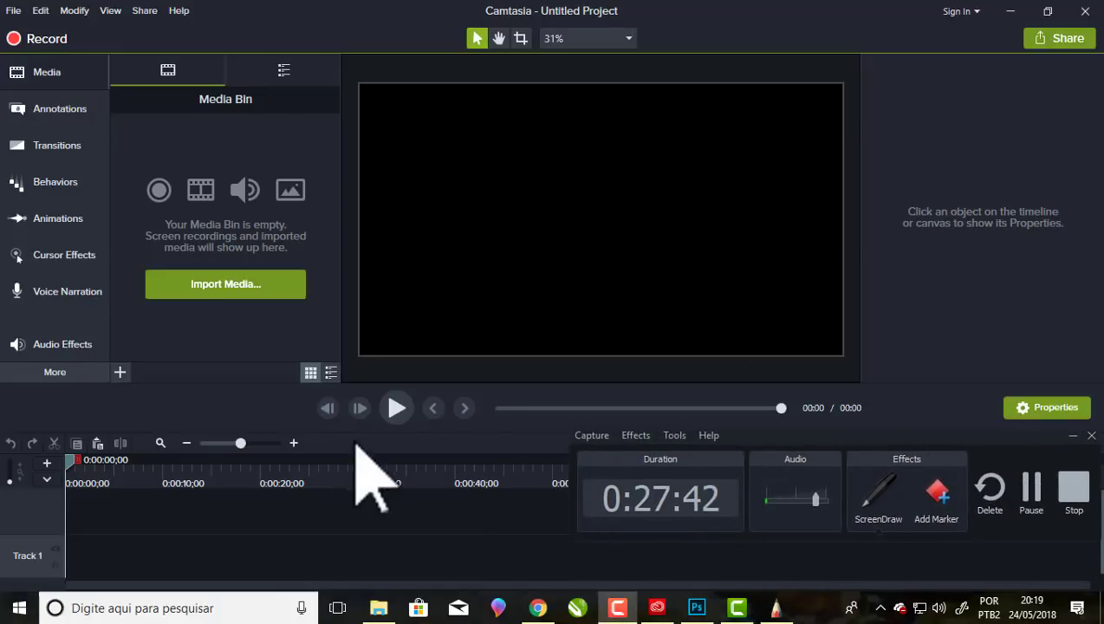
pyautogui.moveTo(922, 447); pyautogui.dragTo(926, 488)
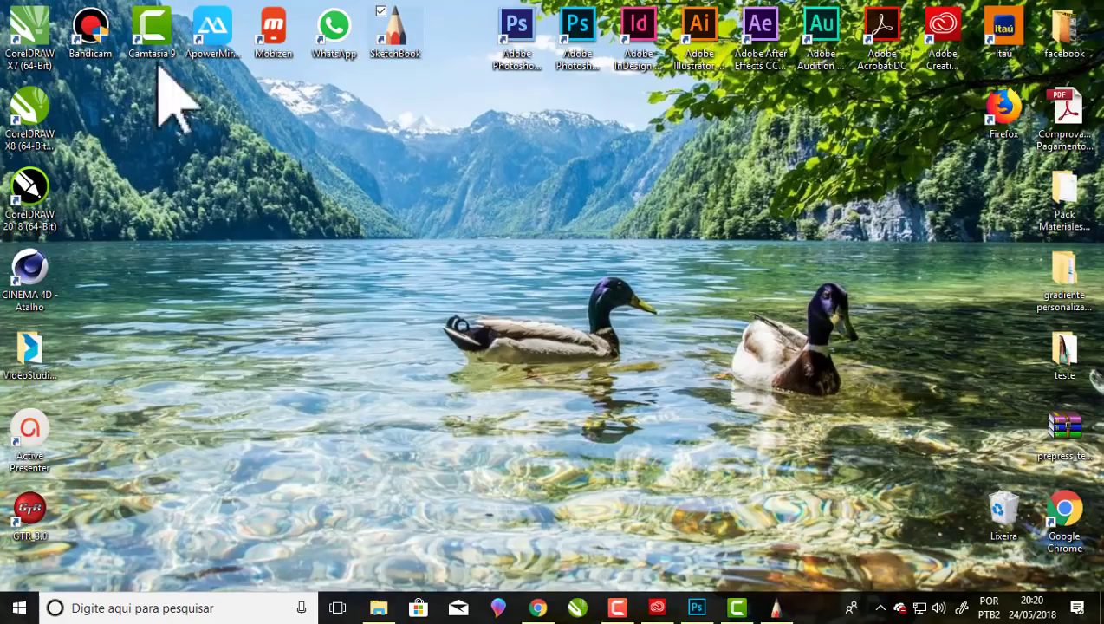
# Launch Bandicam from the desktop and restore its window from the hidden notification icons.
pyautogui.click(89, 31)
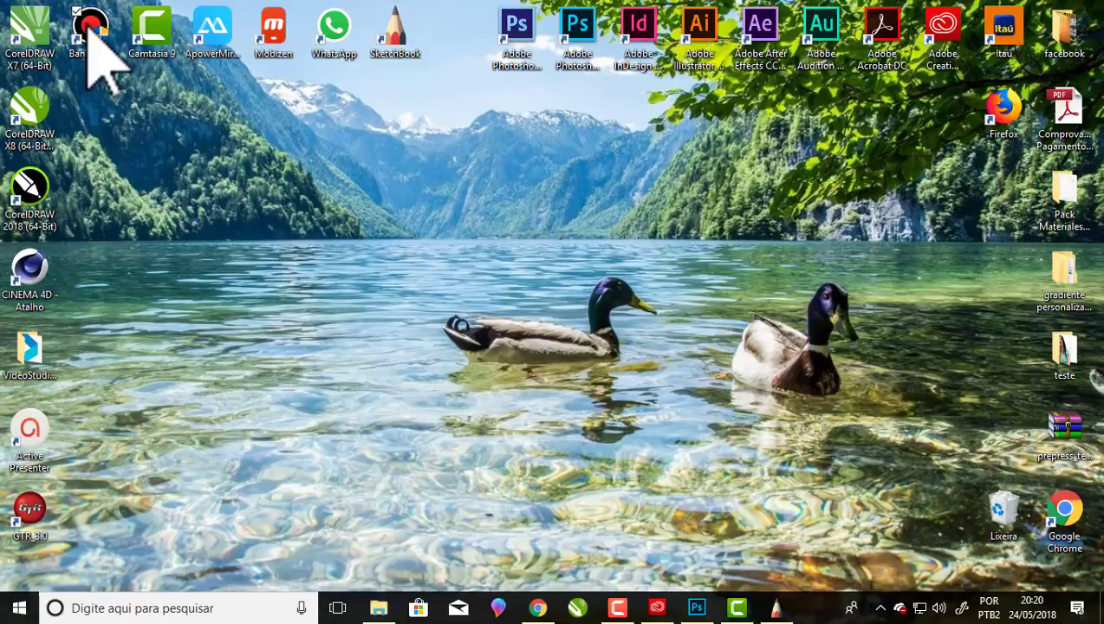
pyautogui.doubleClick(87, 38)
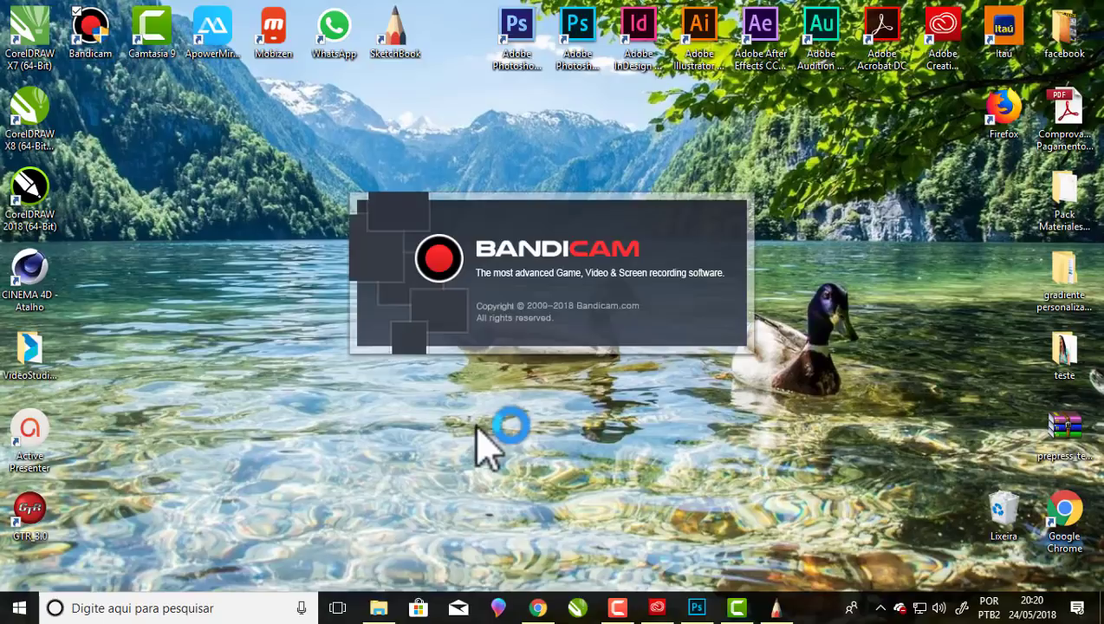
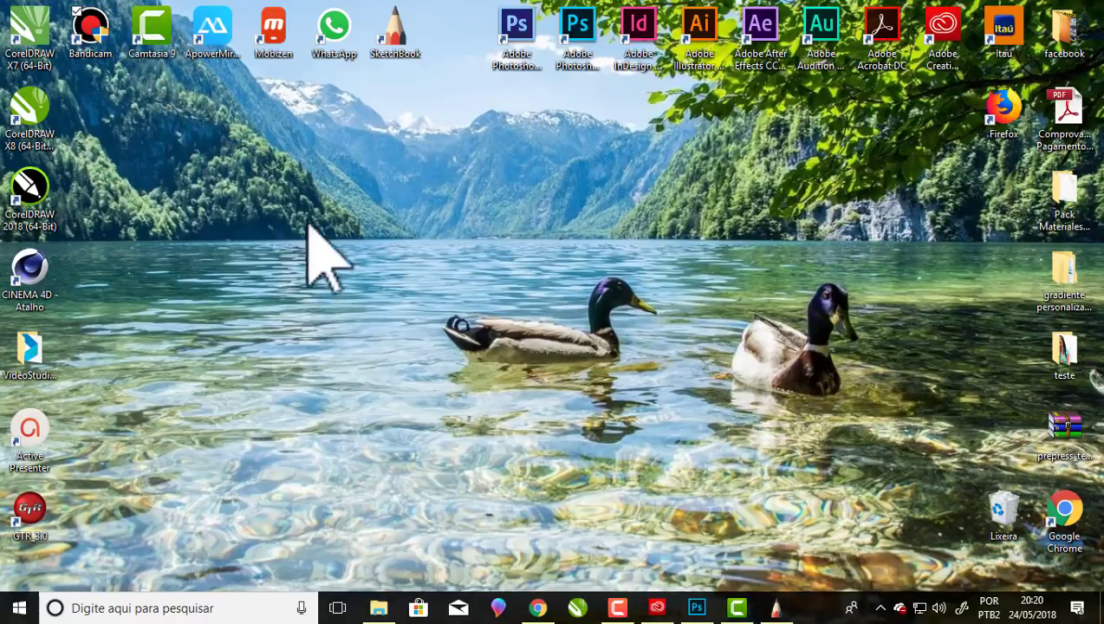
pyautogui.click(880, 610)
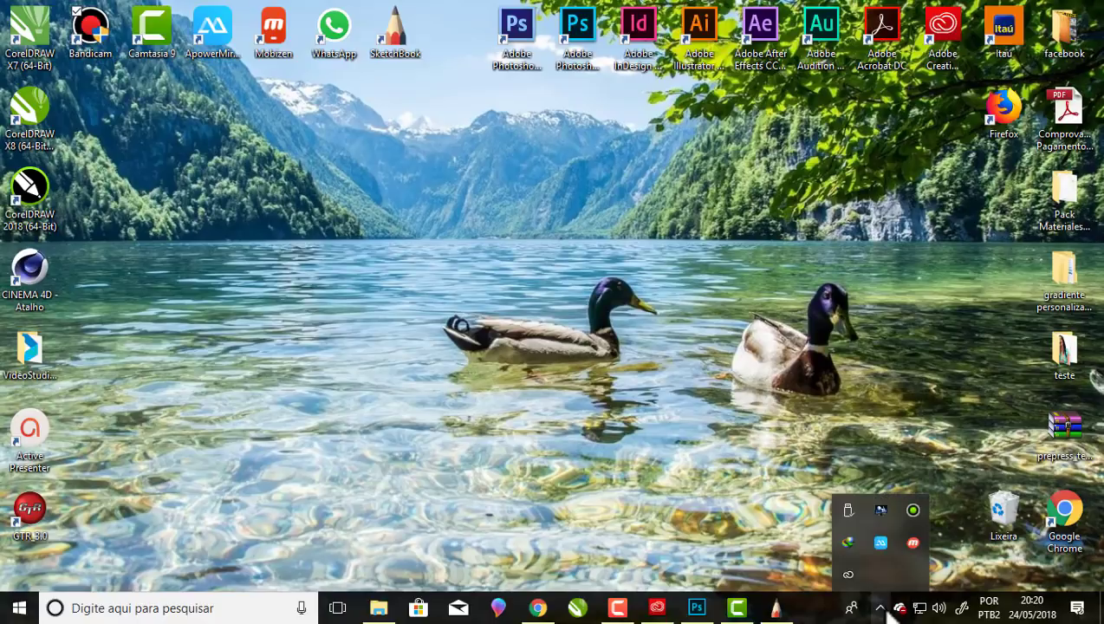
pyautogui.click(913, 510)
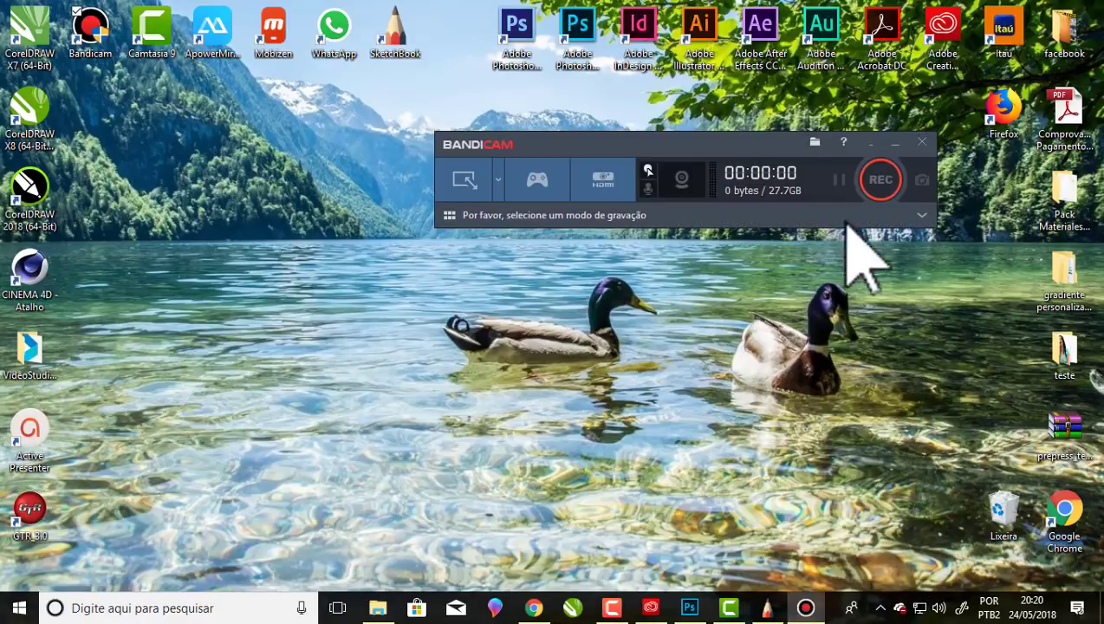
# Expand Bandicam's settings area and reposition its window on the desktop.
pyautogui.moveTo(651, 147); pyautogui.dragTo(666, 111)
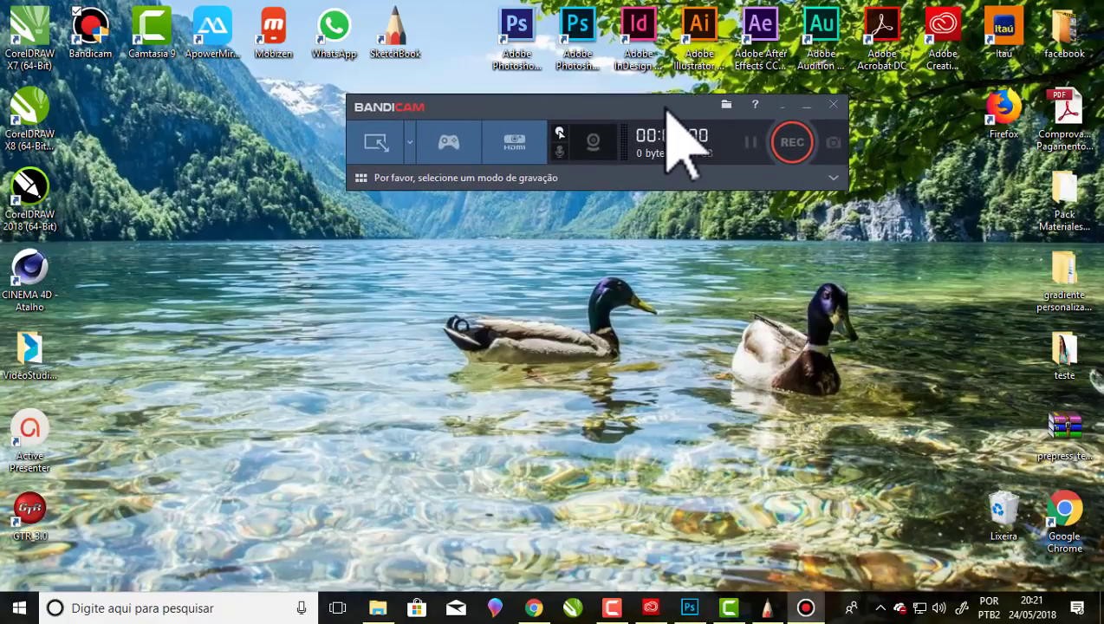
pyautogui.click(831, 176)
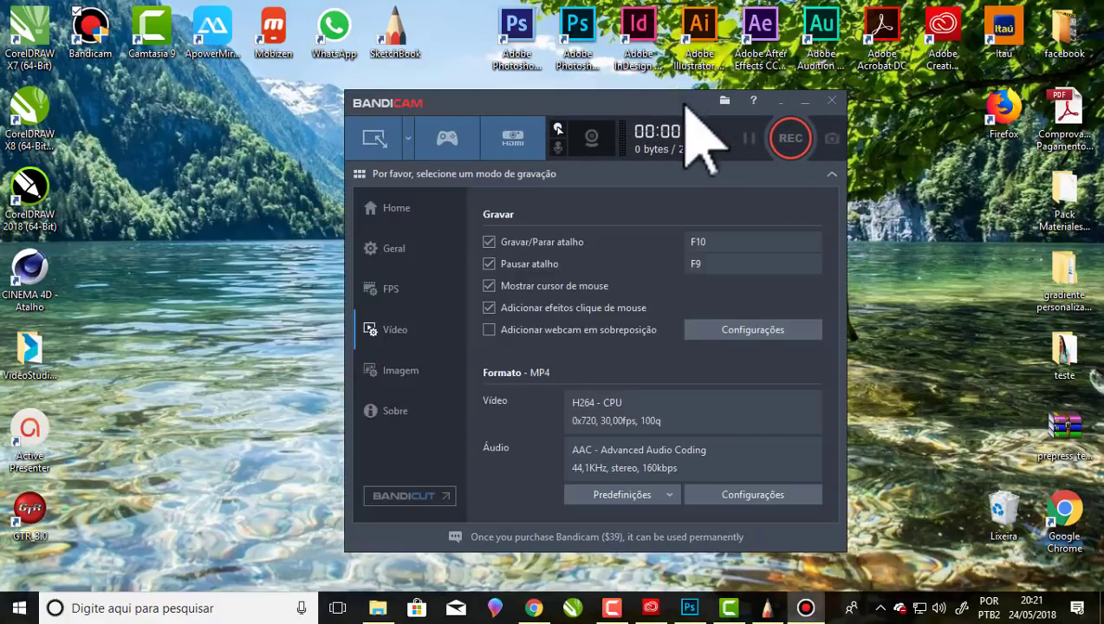
pyautogui.moveTo(683, 109); pyautogui.dragTo(676, 40)
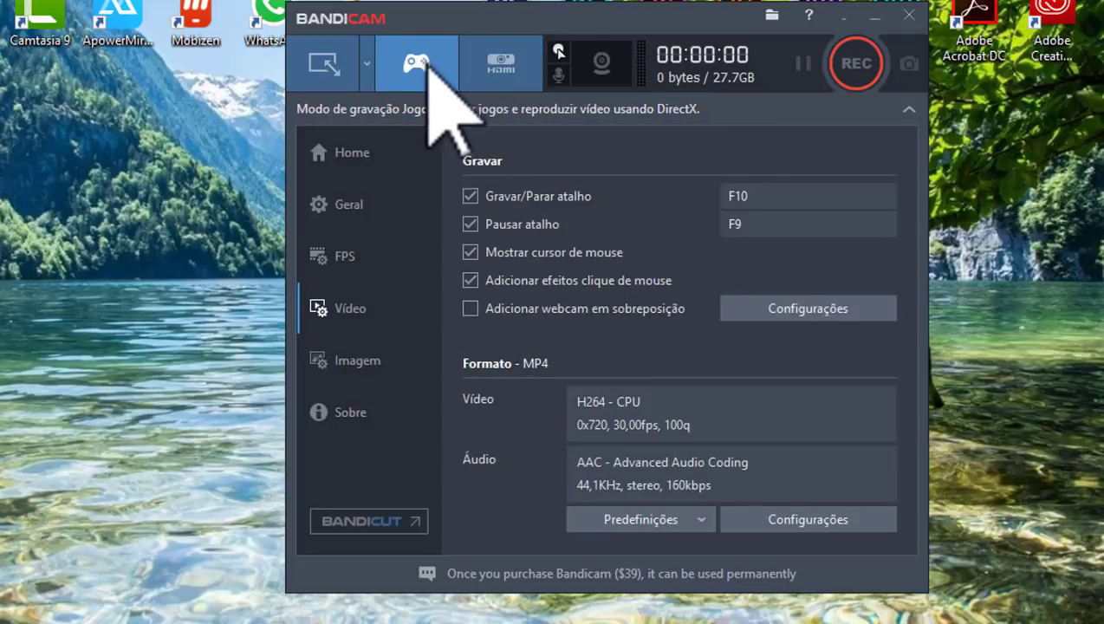
# Inspect the mouse effects and general options in Bandicam's recording settings, and leave them without saving.
pyautogui.click(559, 54)
pyautogui.moveTo(673, 41); pyautogui.dragTo(709, 28)
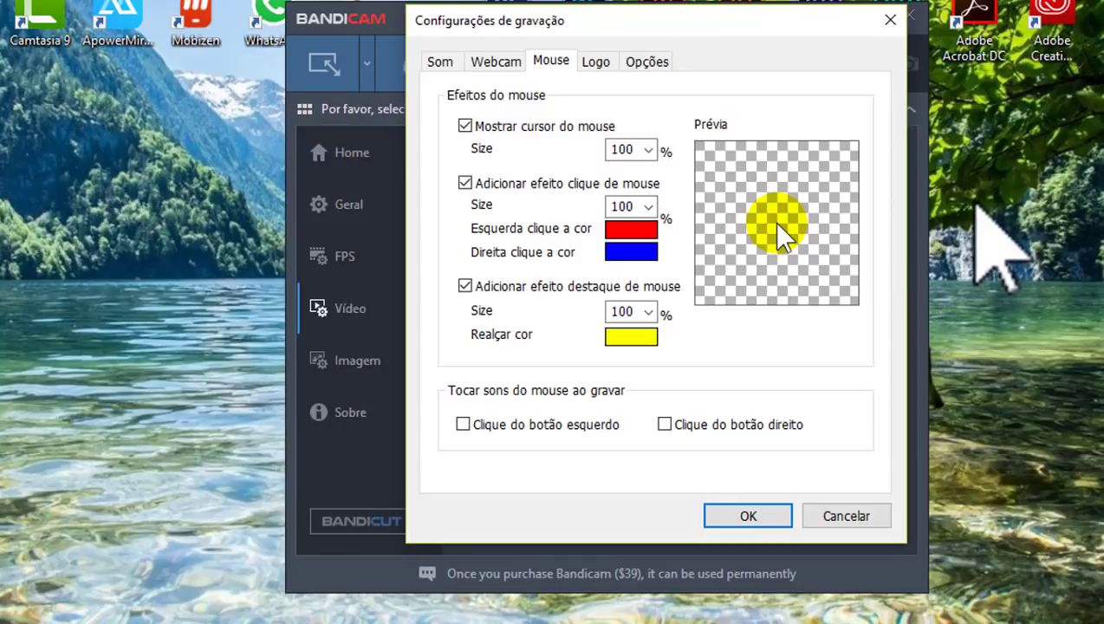
pyautogui.moveTo(786, 10); pyautogui.dragTo(862, 18)
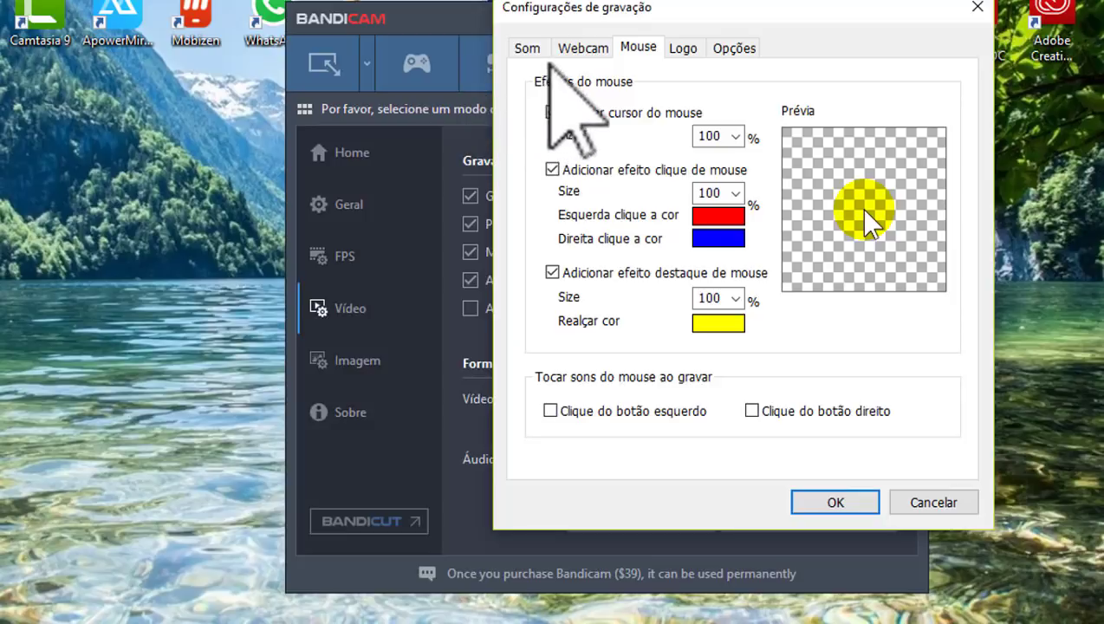
pyautogui.click(731, 51)
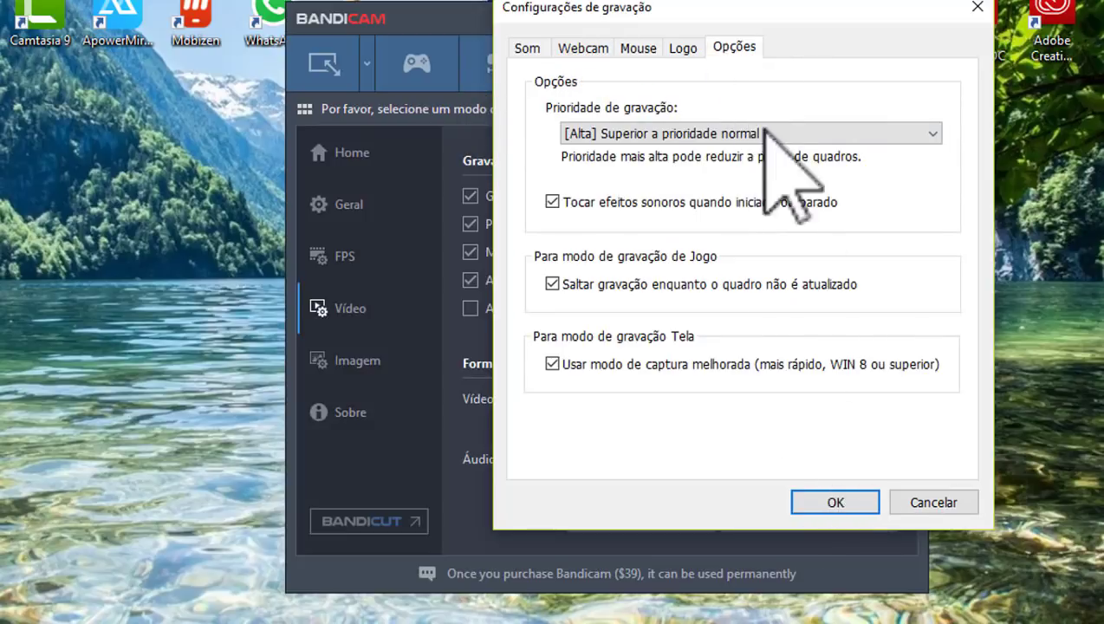
pyautogui.click(910, 509)
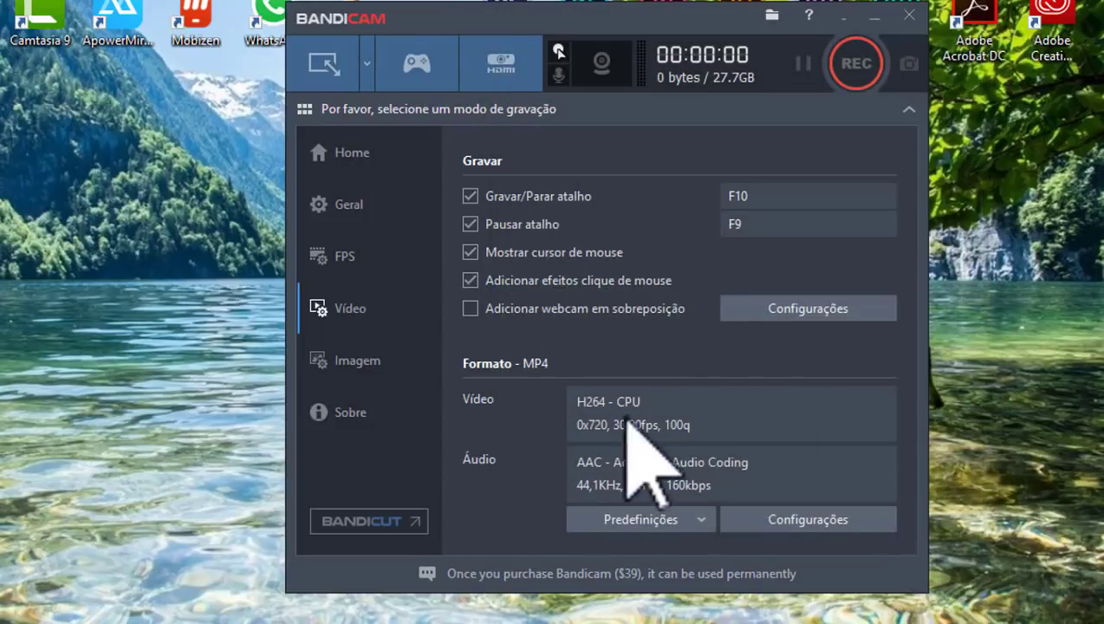
# View Bandicam's recording format presets without choosing one, collapse the settings area and reposition the compact window.
pyautogui.click(645, 521)
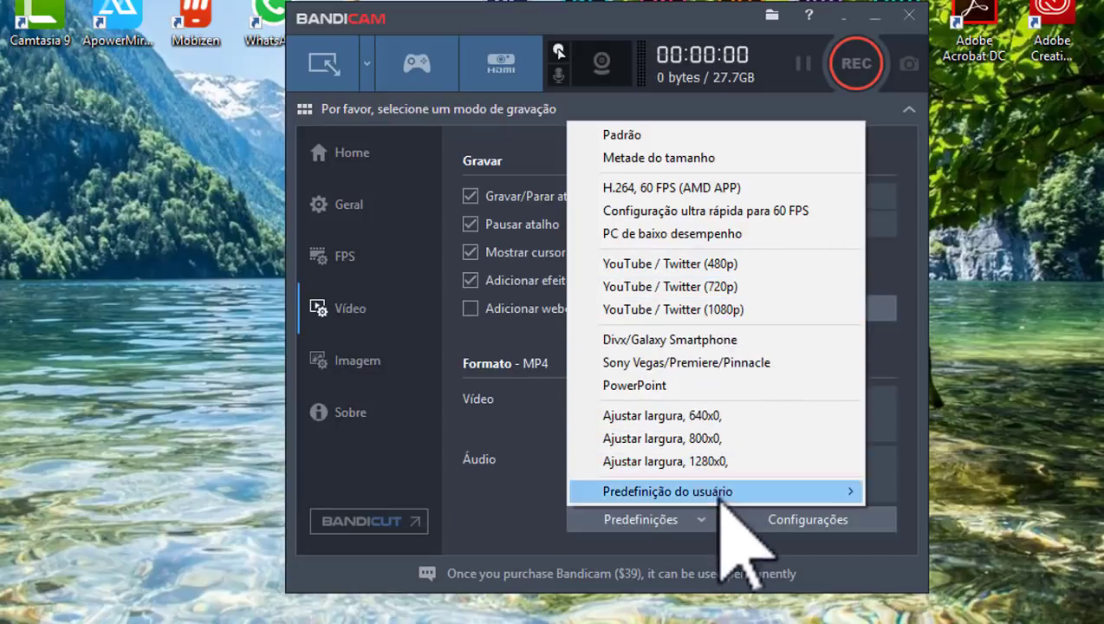
pyautogui.click(718, 103)
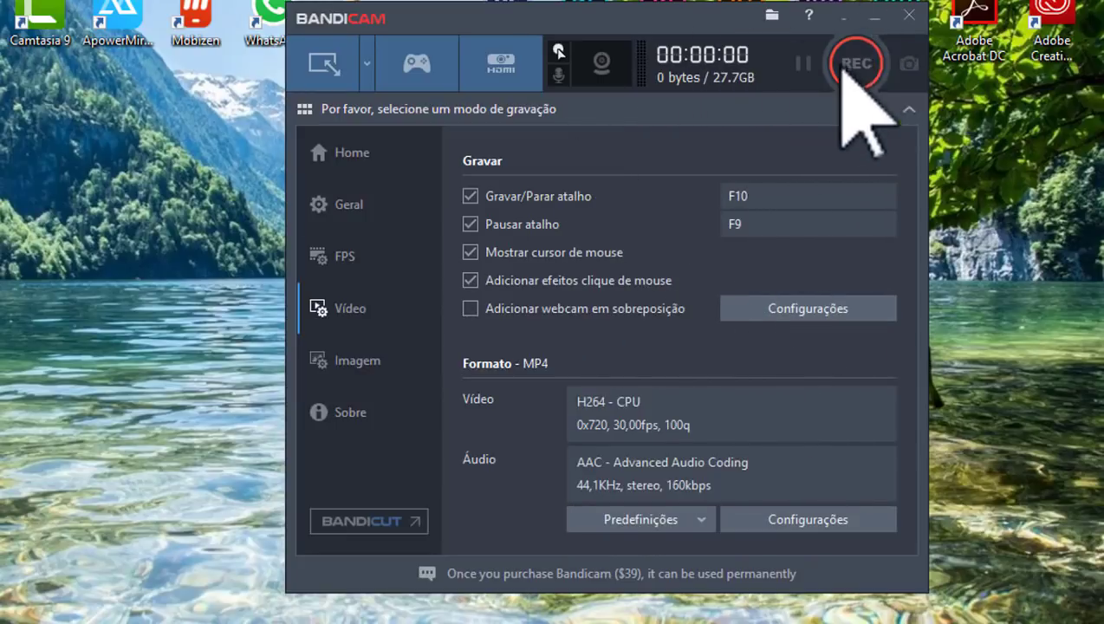
pyautogui.click(908, 109)
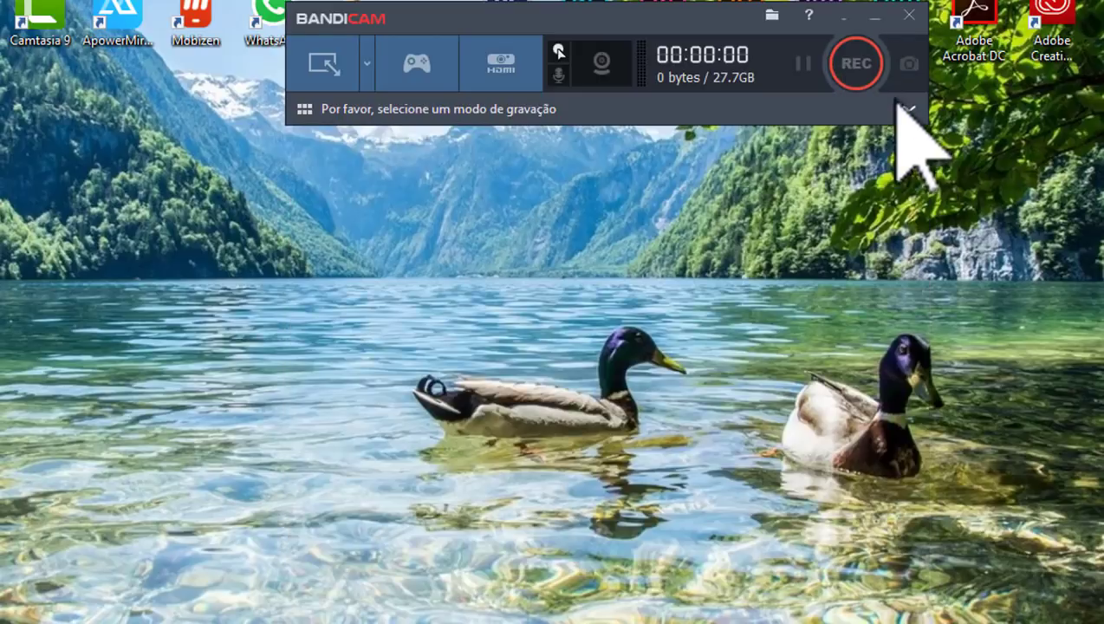
pyautogui.moveTo(708, 24); pyautogui.dragTo(835, 117)
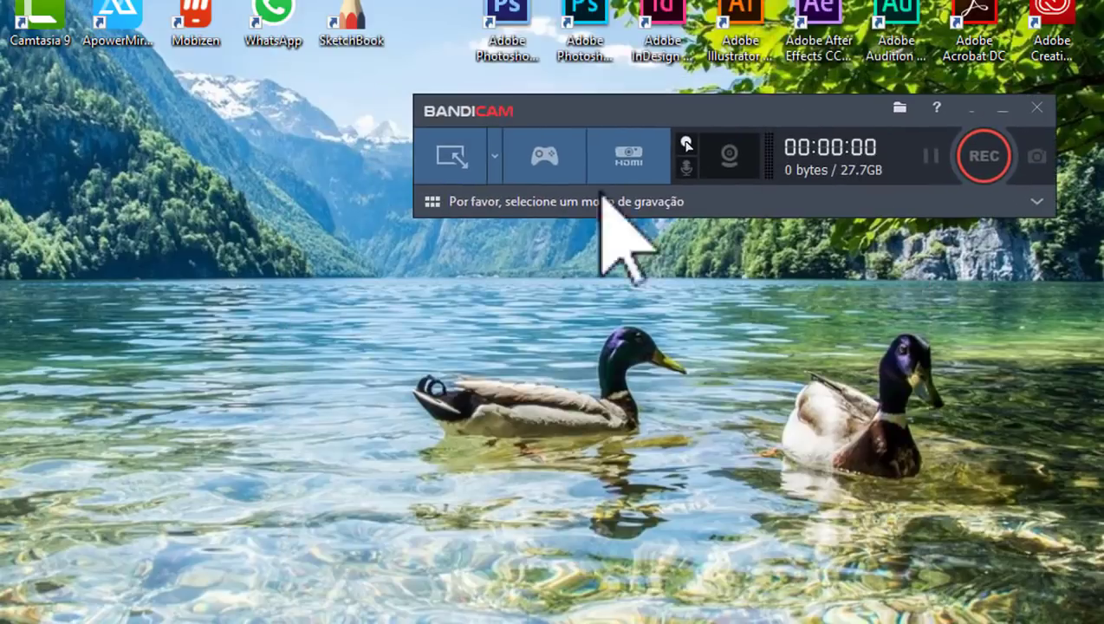
# Compare Bandicam's screen recording modes, choose a 1280x720 rectangle recording area and reposition the area and Bandicam's window on the desktop.
pyautogui.click(494, 156)
pyautogui.moveTo(413, 211)
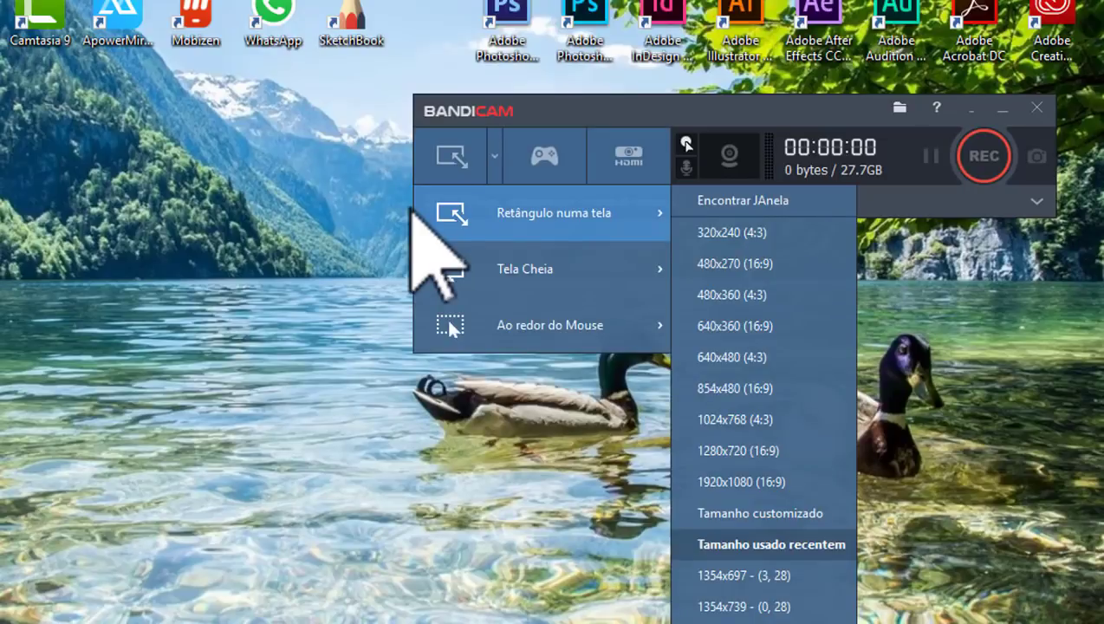
pyautogui.moveTo(446, 286)
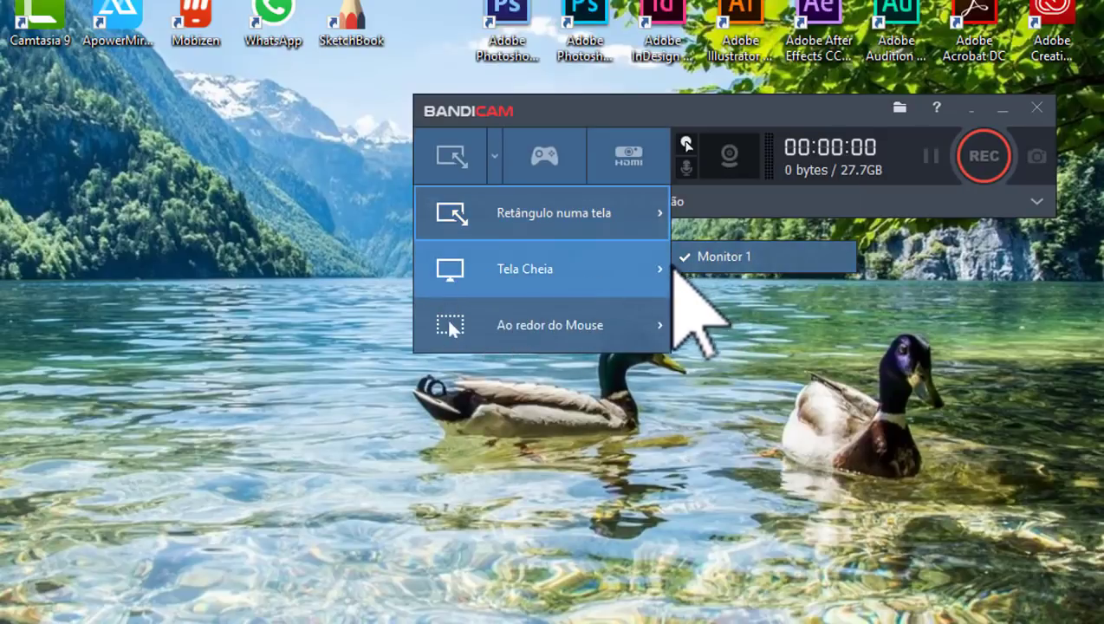
pyautogui.moveTo(505, 341)
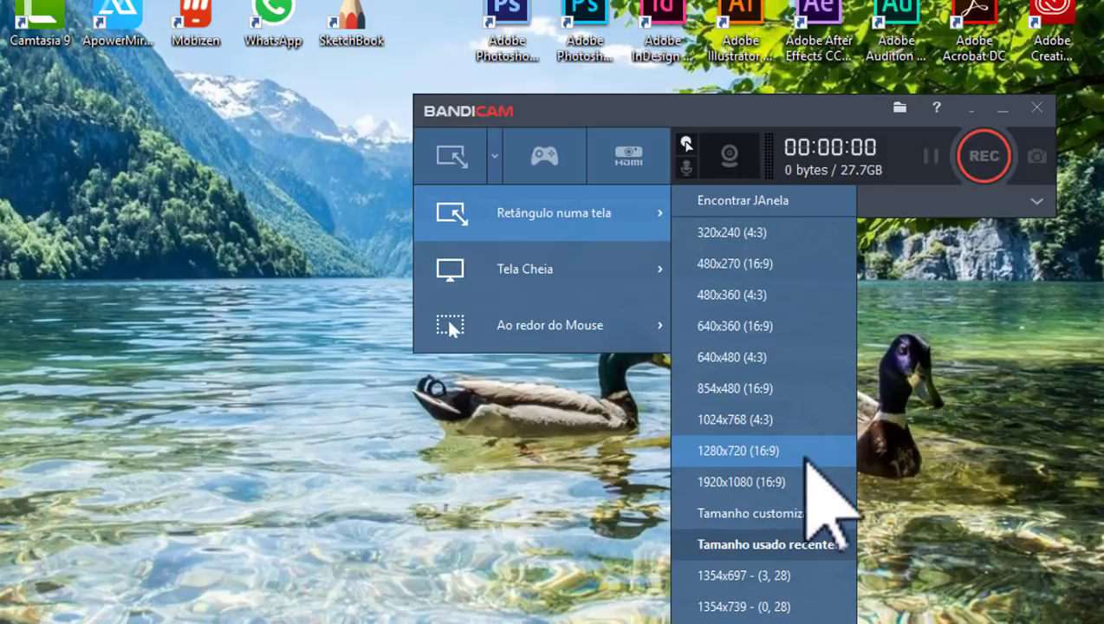
pyautogui.click(739, 450)
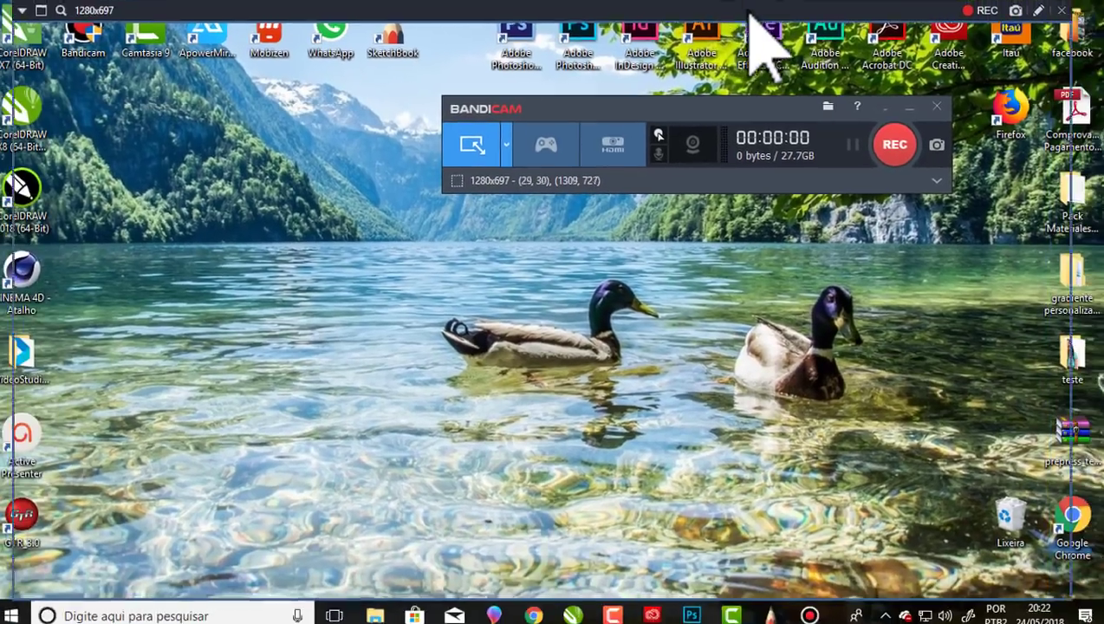
pyautogui.moveTo(824, 19); pyautogui.dragTo(749, 14)
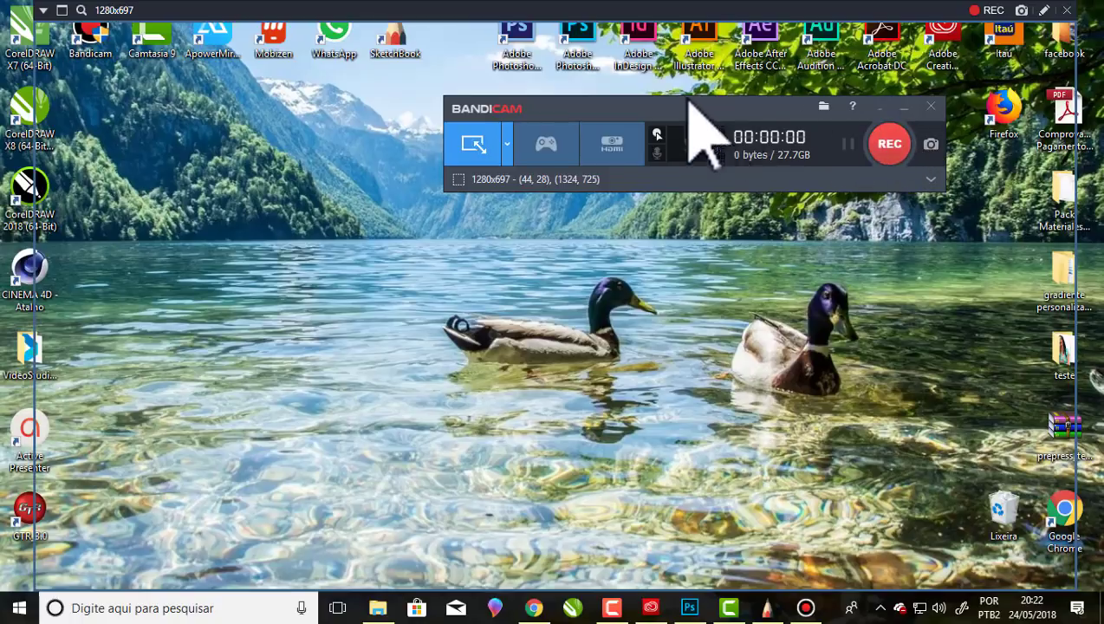
pyautogui.moveTo(694, 106); pyautogui.dragTo(665, 127)
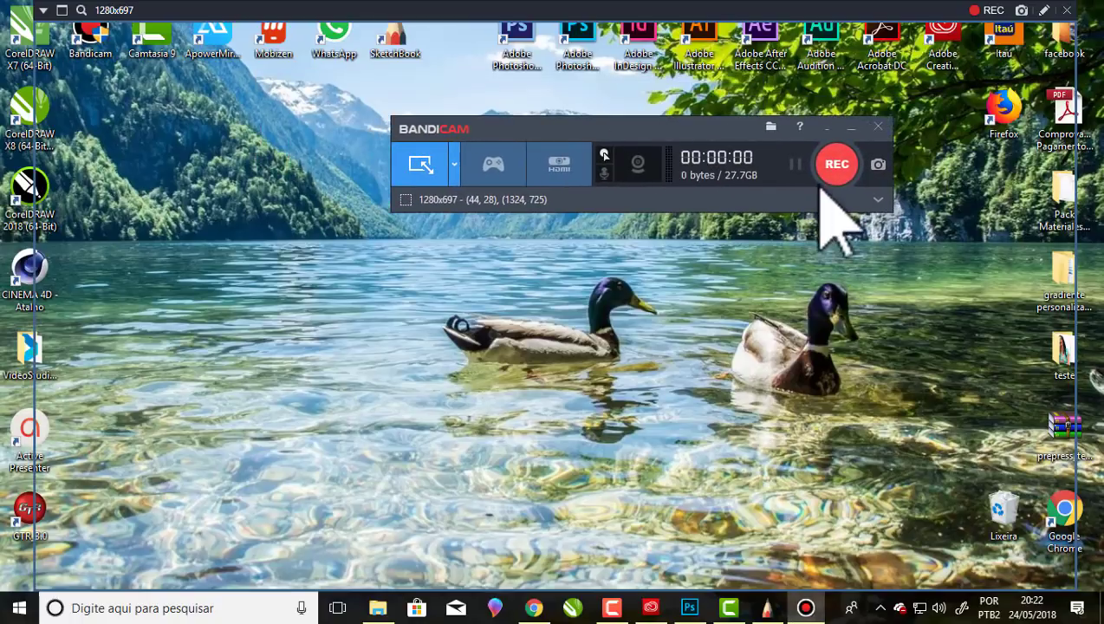
# Minimise the Bandicam window and enlarge the recording area to 1348x697, aligned with the upper edge of the desktop.
pyautogui.click(854, 130)
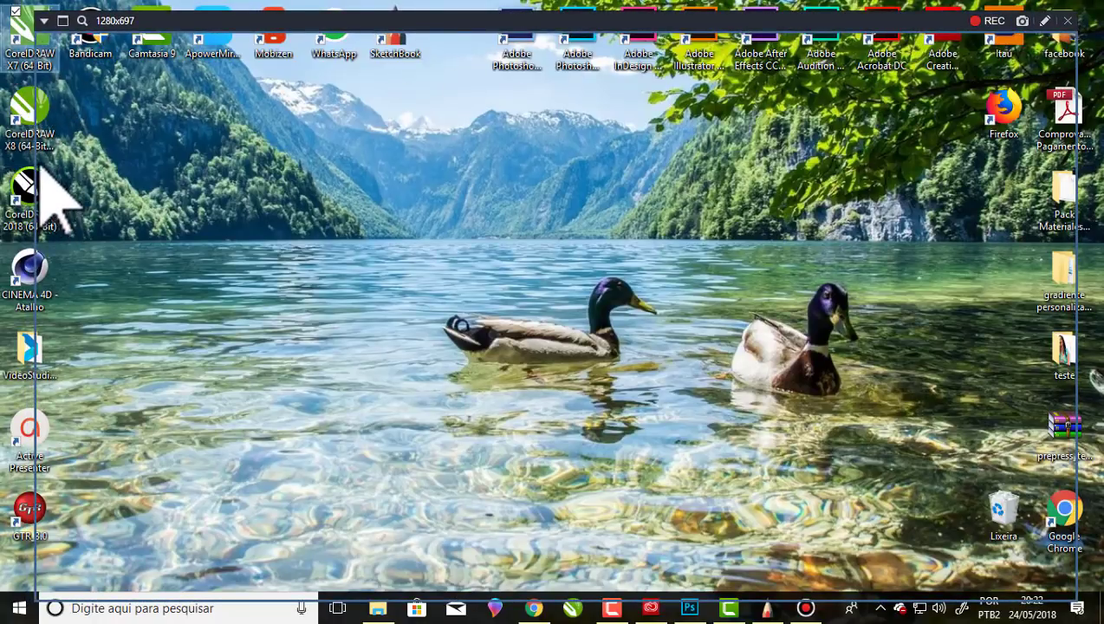
pyautogui.moveTo(35, 164); pyautogui.dragTo(7, 184)
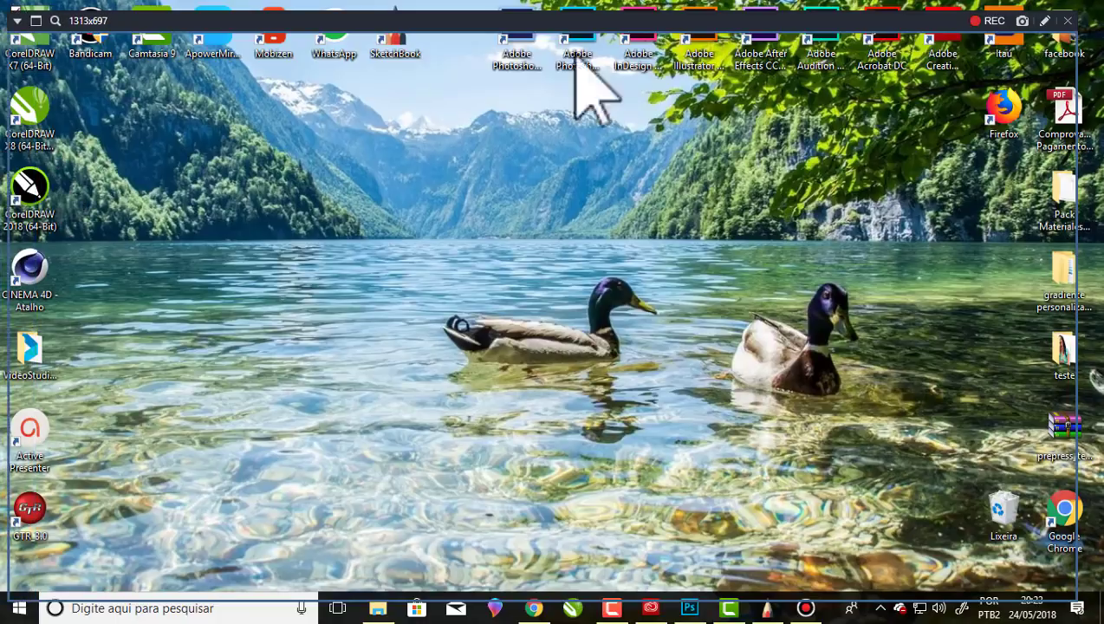
pyautogui.moveTo(478, 12); pyautogui.dragTo(477, 2)
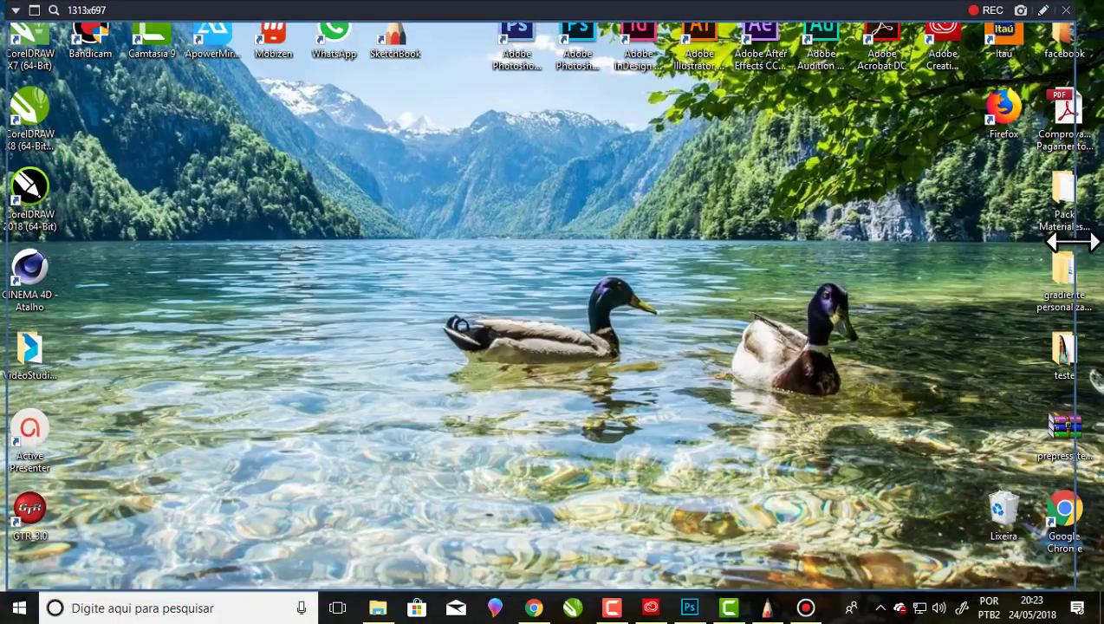
pyautogui.moveTo(1073, 247); pyautogui.dragTo(1102, 246)
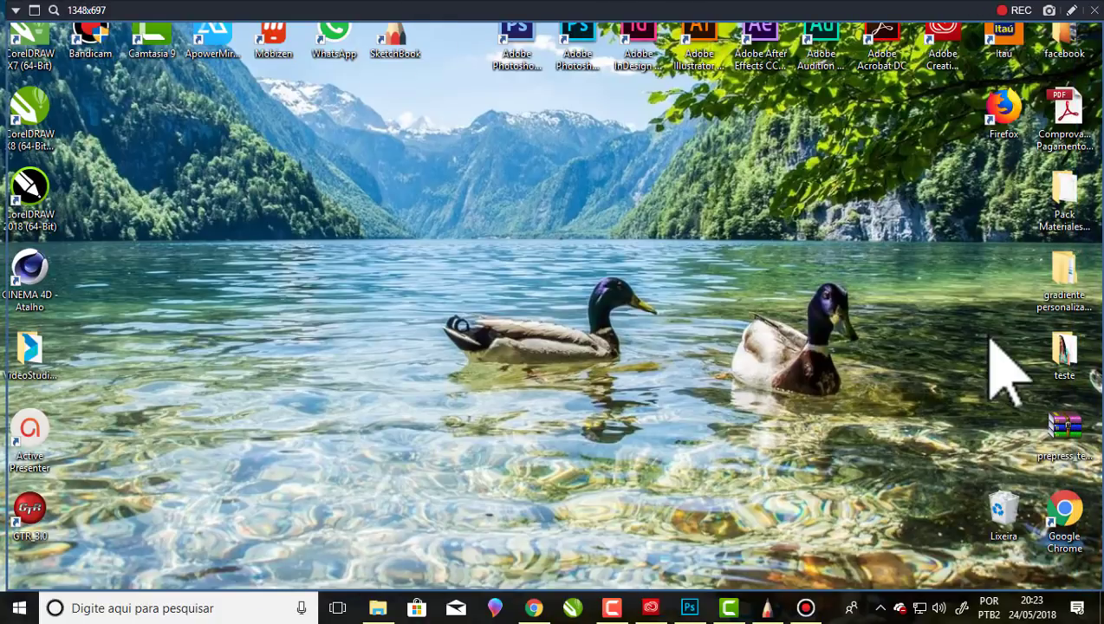
# Start recording the selected screen area and move the recording frame while it is recording.
pyautogui.click(1011, 14)
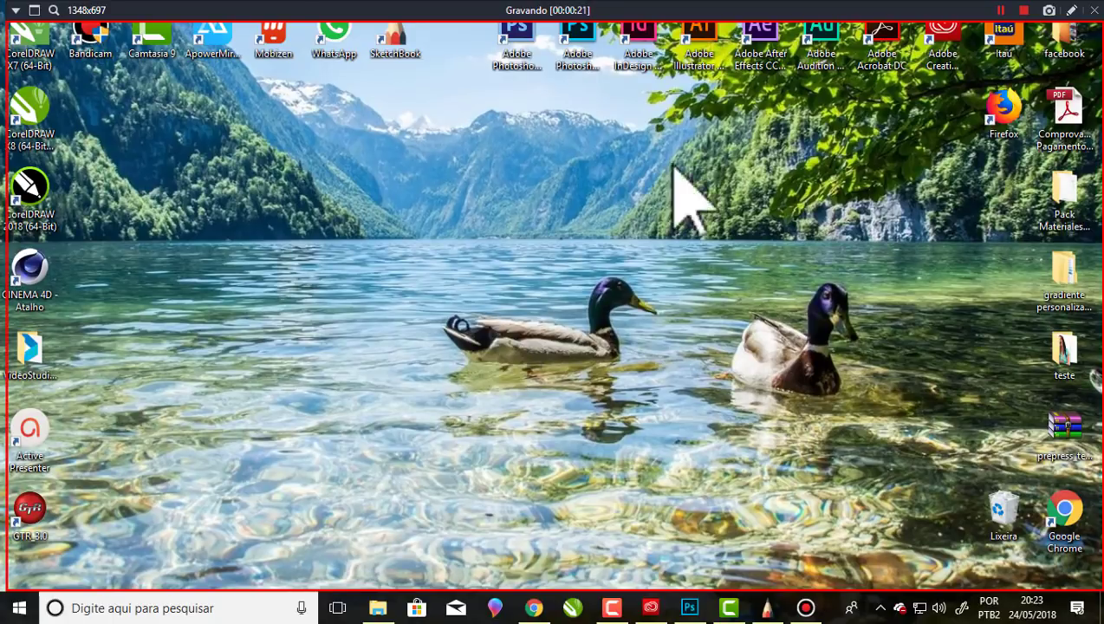
pyautogui.moveTo(850, 16); pyautogui.dragTo(661, 104)
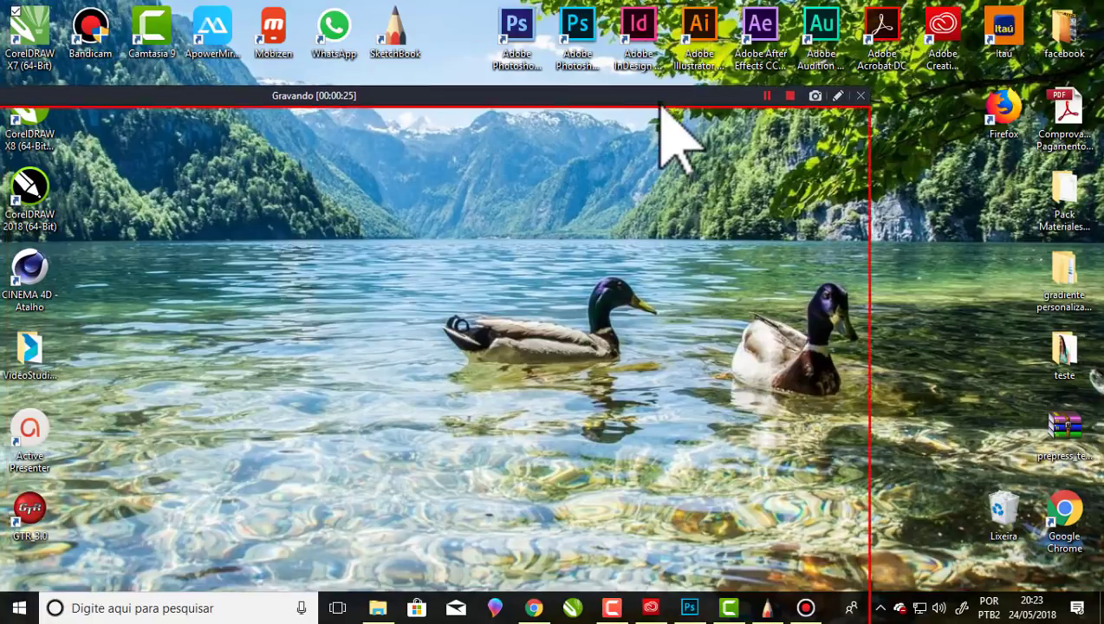
# Close the active recording mode, agreeing to interrupt the recording, and close Bandicam.
pyautogui.click(859, 98)
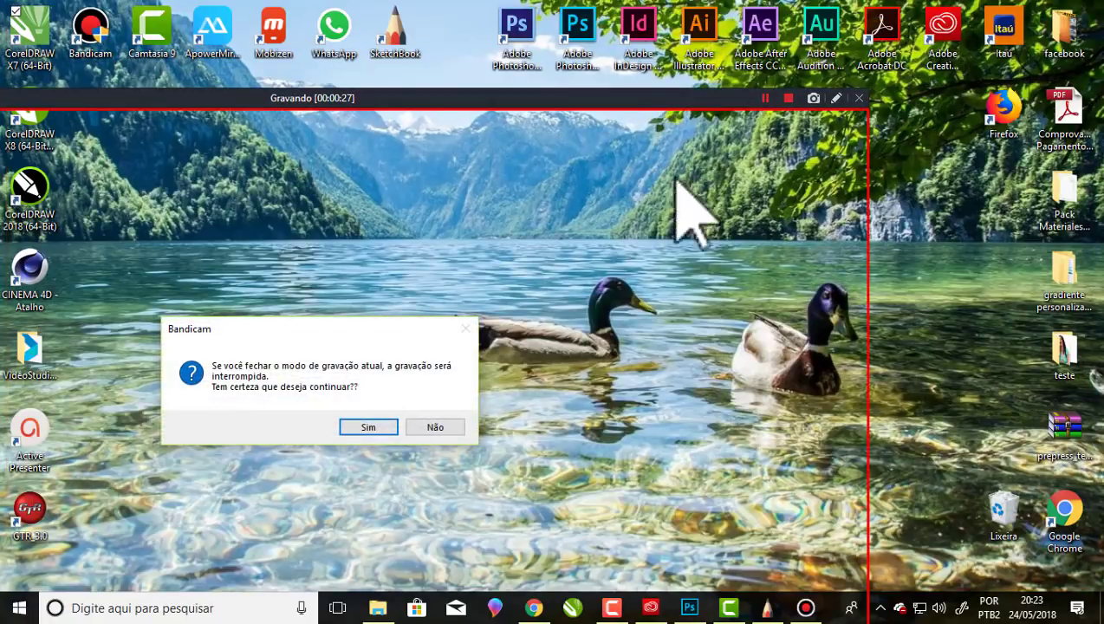
pyautogui.click(368, 427)
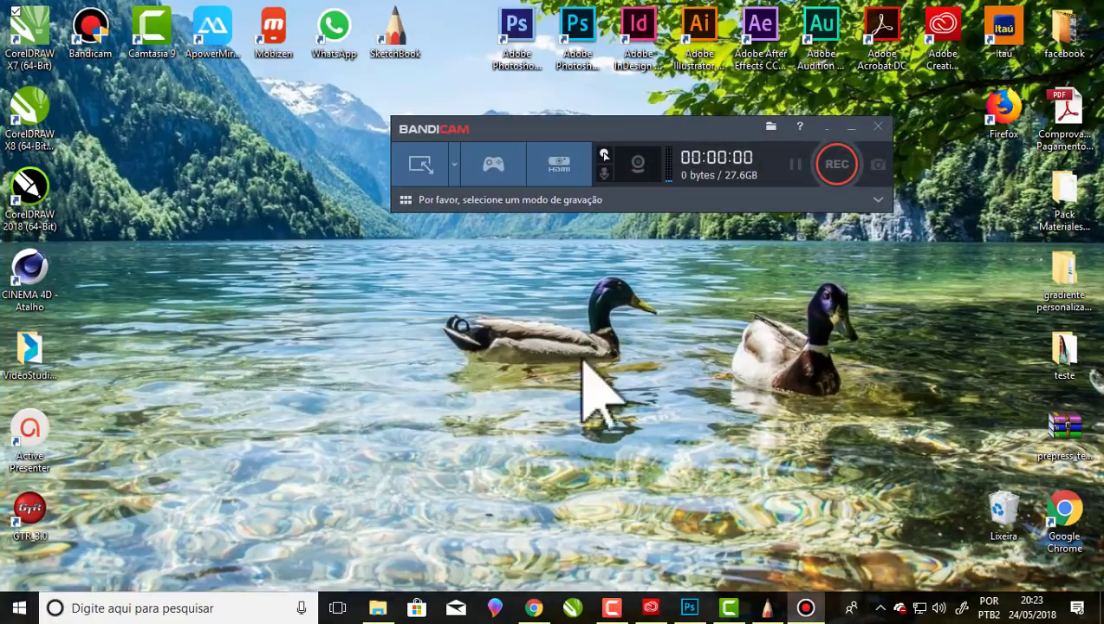
pyautogui.click(878, 127)
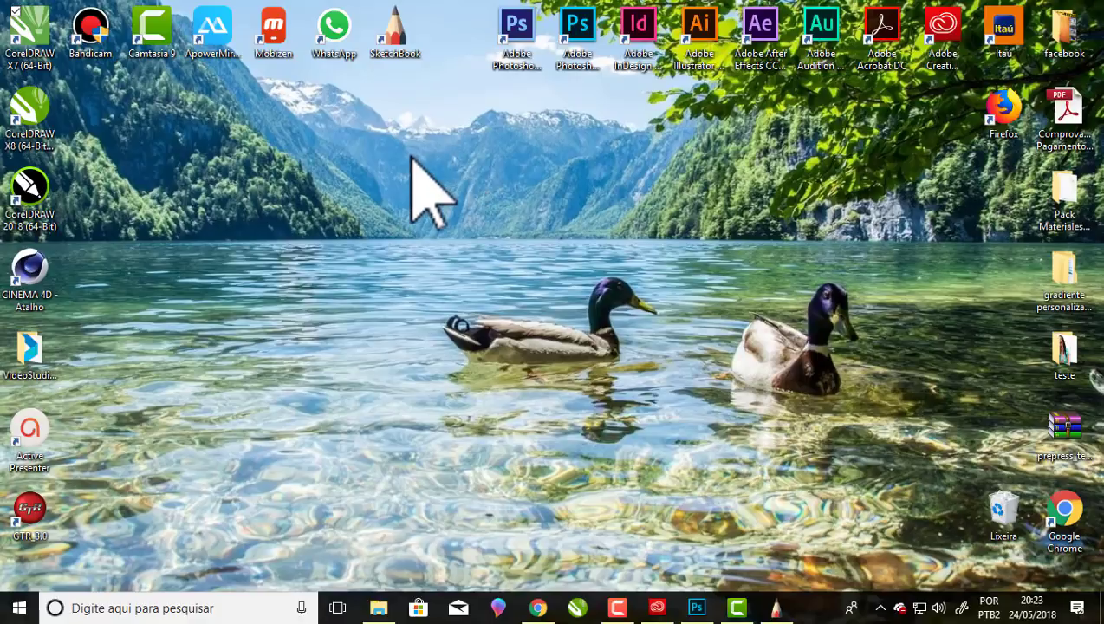
# Switch to Chrome and bring up the electronic invoice PDF (Nota Fiscal Eletronica) in Gmail.
pyautogui.click(538, 607)
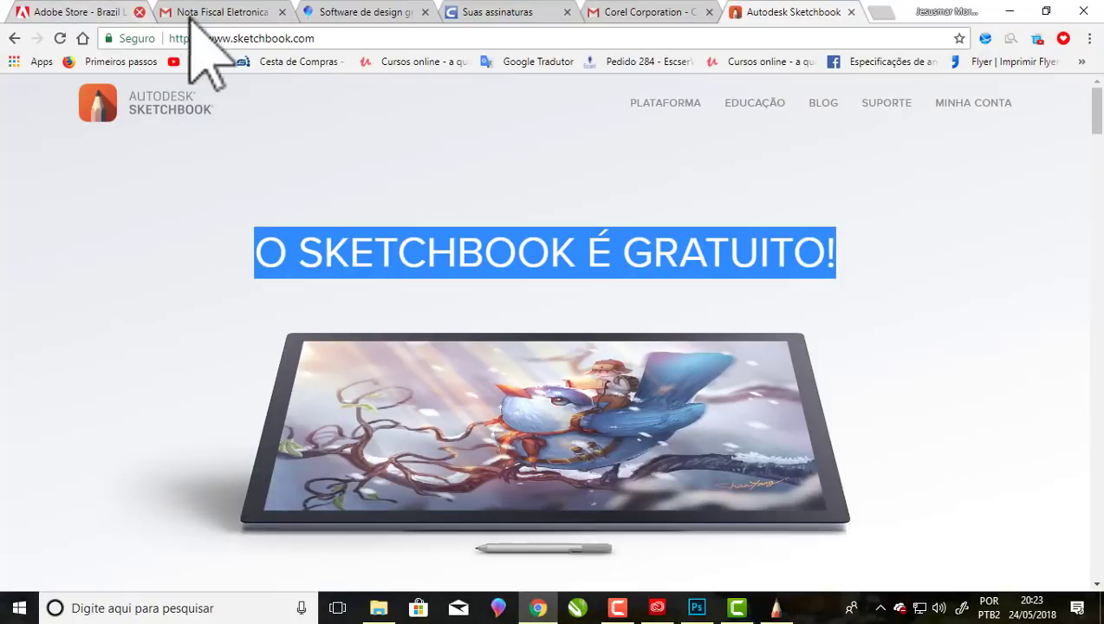
pyautogui.click(364, 9)
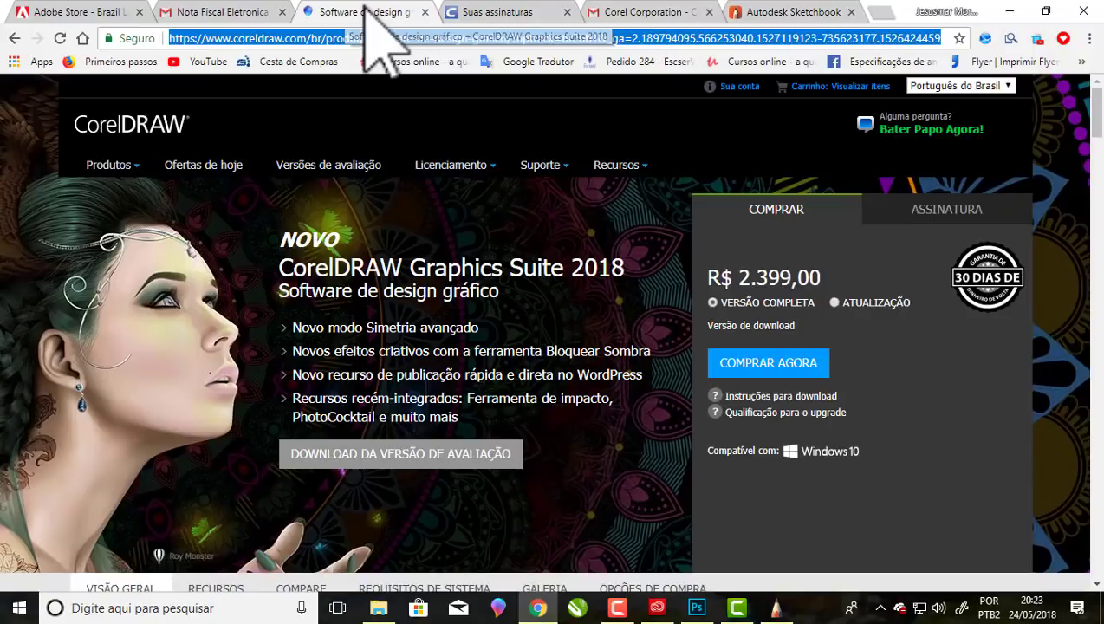
pyautogui.click(219, 12)
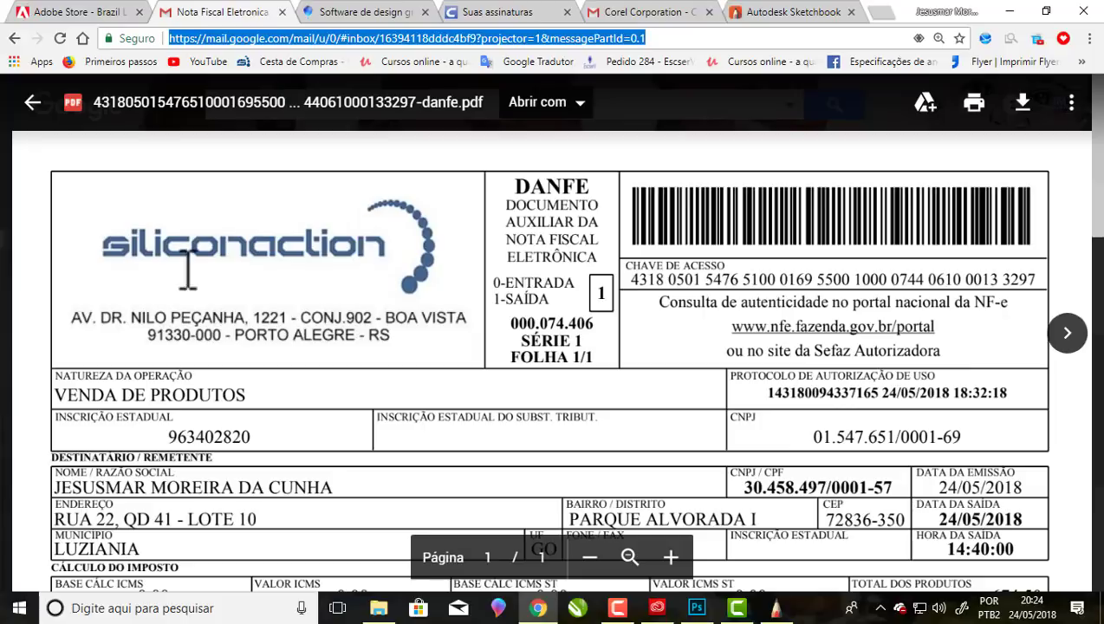
pyautogui.click(111, 243)
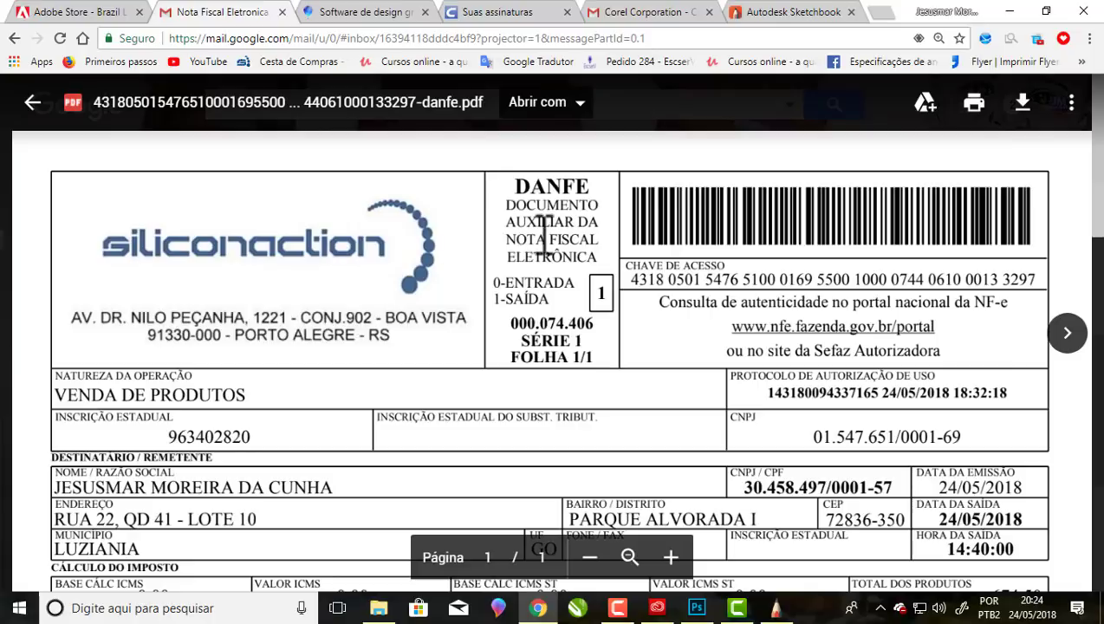
# Read through the electronic invoice from the issuer header down to the product and service data.
pyautogui.scroll(-1, 1097, 178)
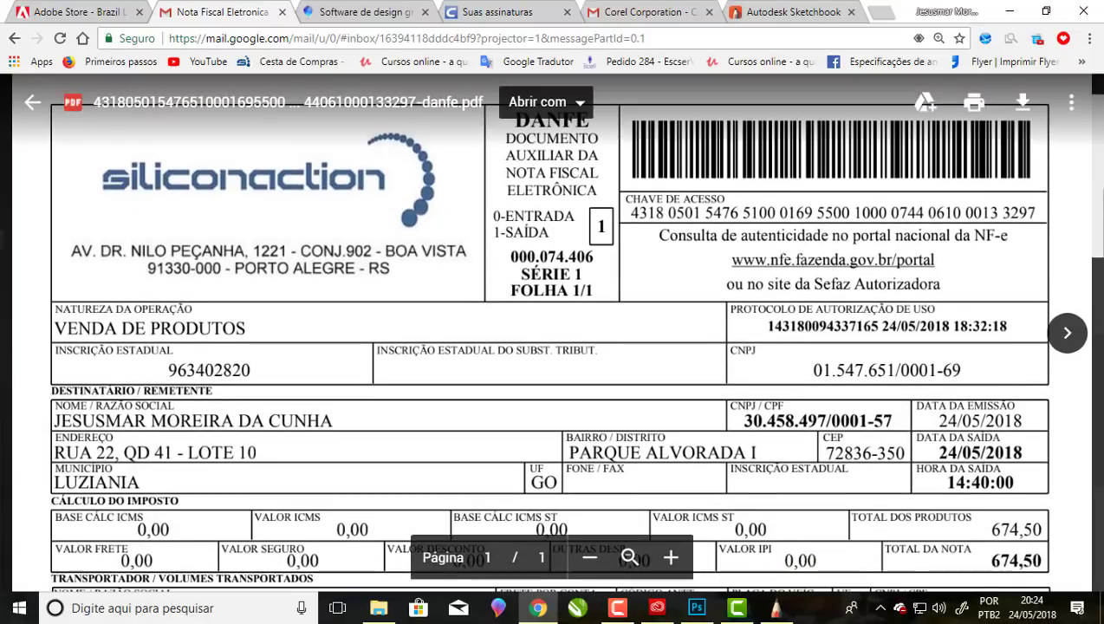
pyautogui.scroll(1, 1098, 178)
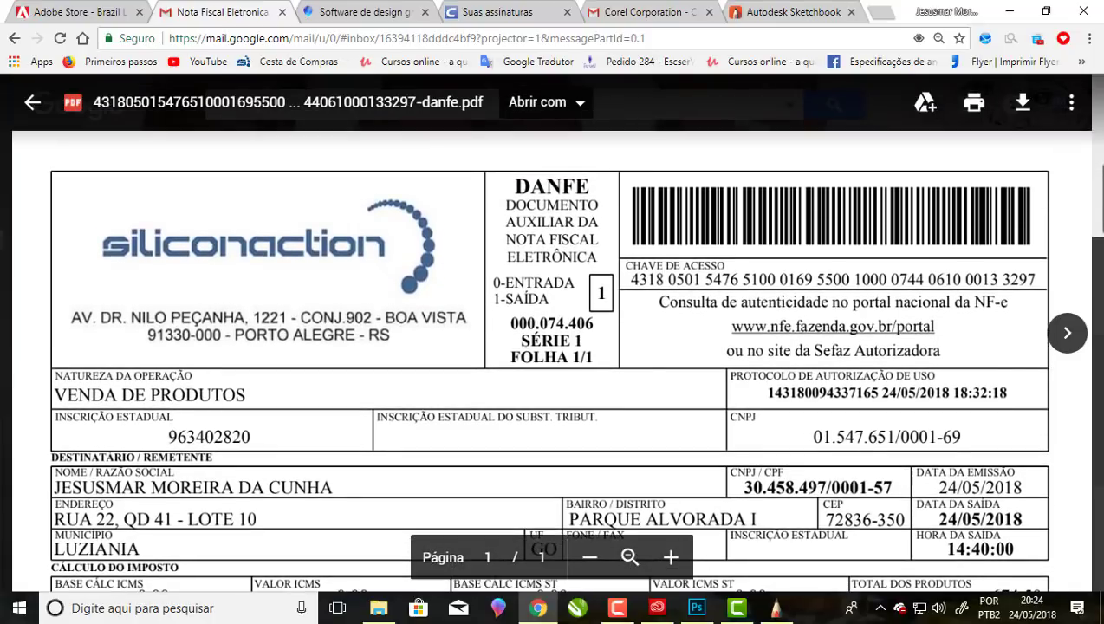
pyautogui.scroll(-3, 1097, 177)
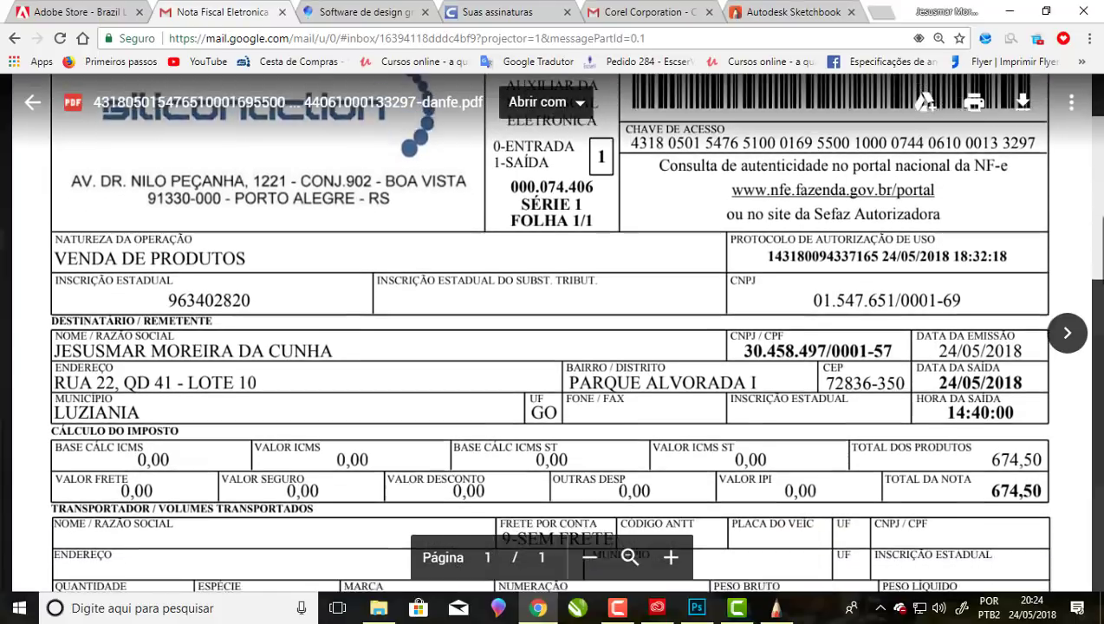
pyautogui.scroll(-1, 1098, 177)
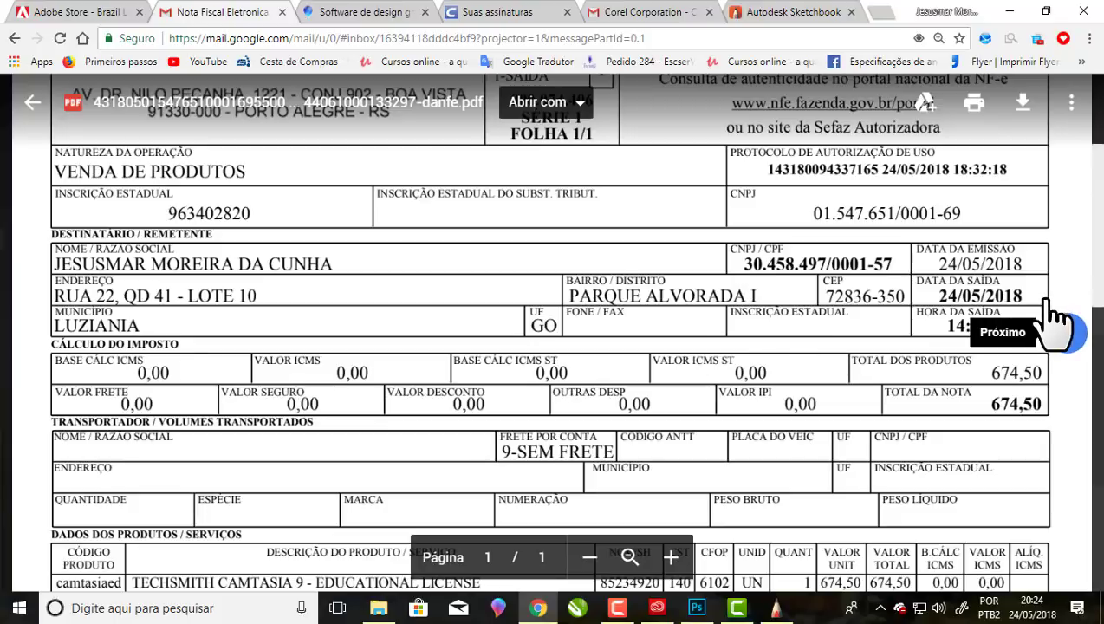
pyautogui.scroll(-3, 1040, 294)
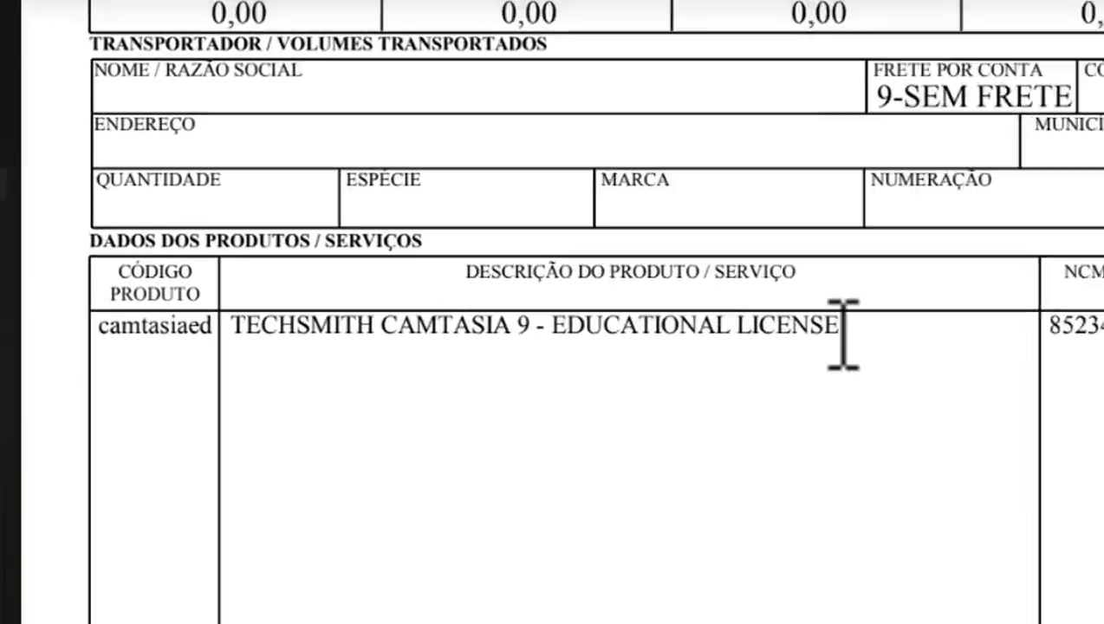
# Examine the TechSmith Camtasia 9 - Educational License line with its unit and total values, and return to the desktop.
pyautogui.moveTo(482, 325); pyautogui.dragTo(152, 324)
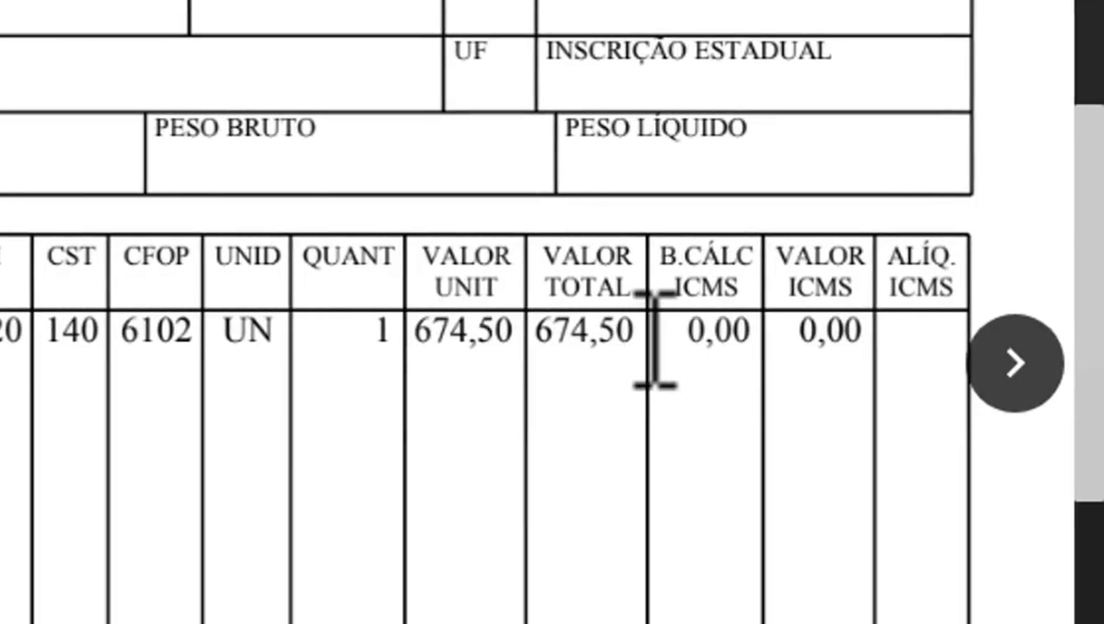
pyautogui.doubleClick(646, 337)
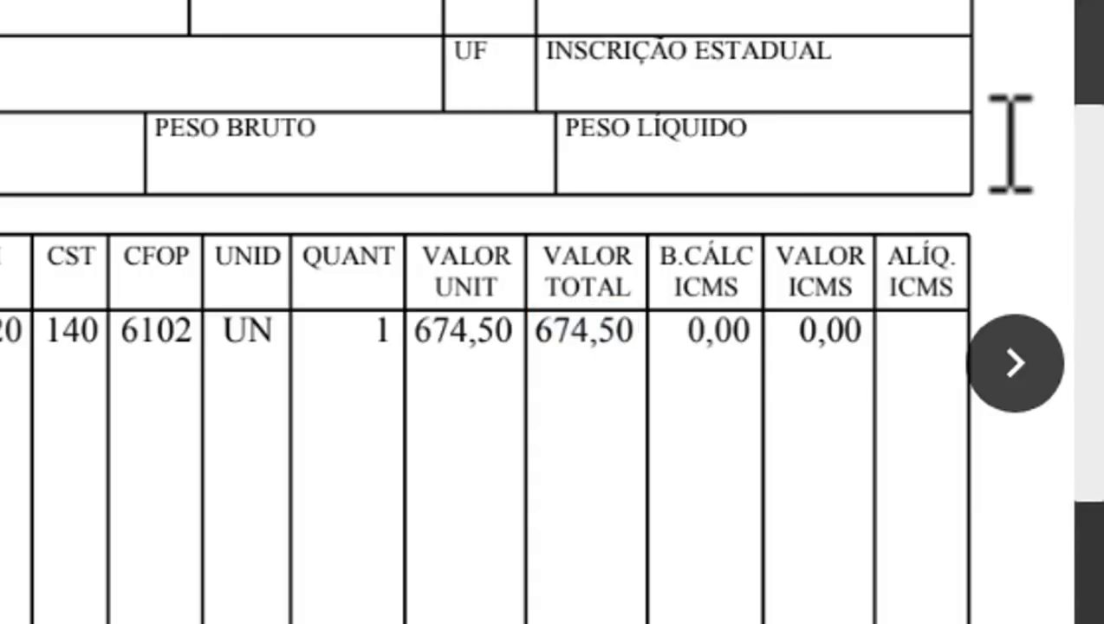
pyautogui.scroll(6, 1011, 142)
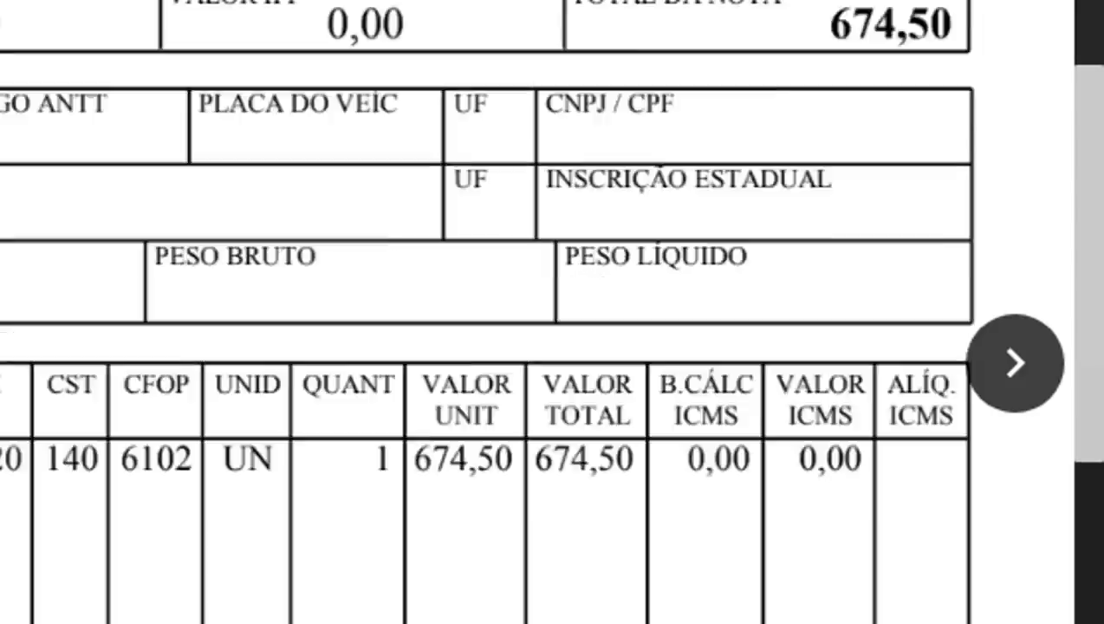
pyautogui.scroll(-5, 485, 312)
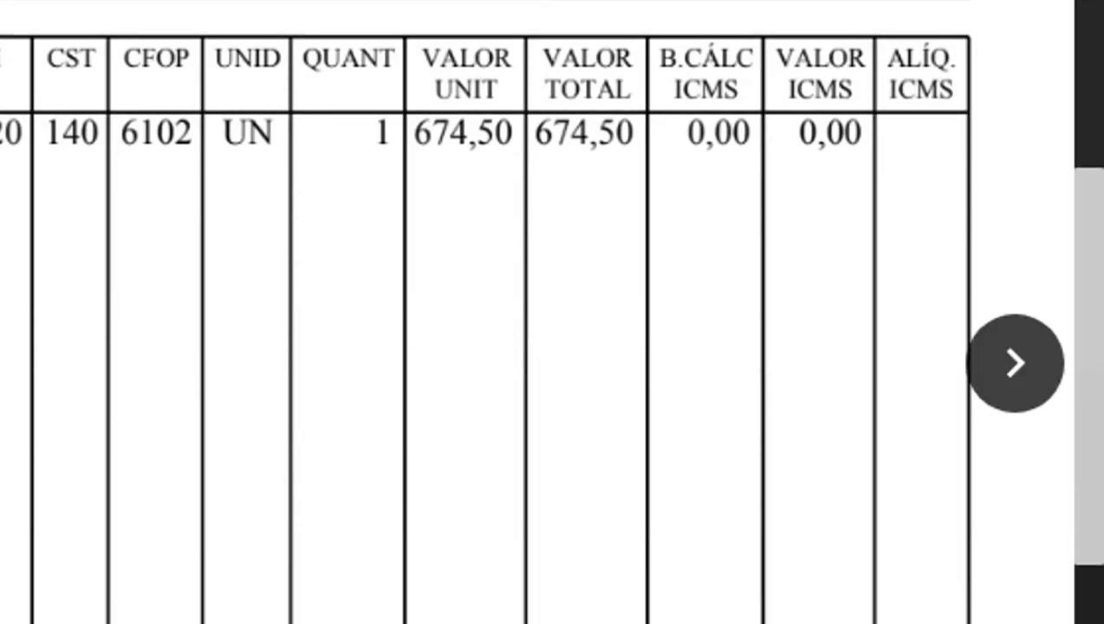
pyautogui.scroll(-2, 486, 312)
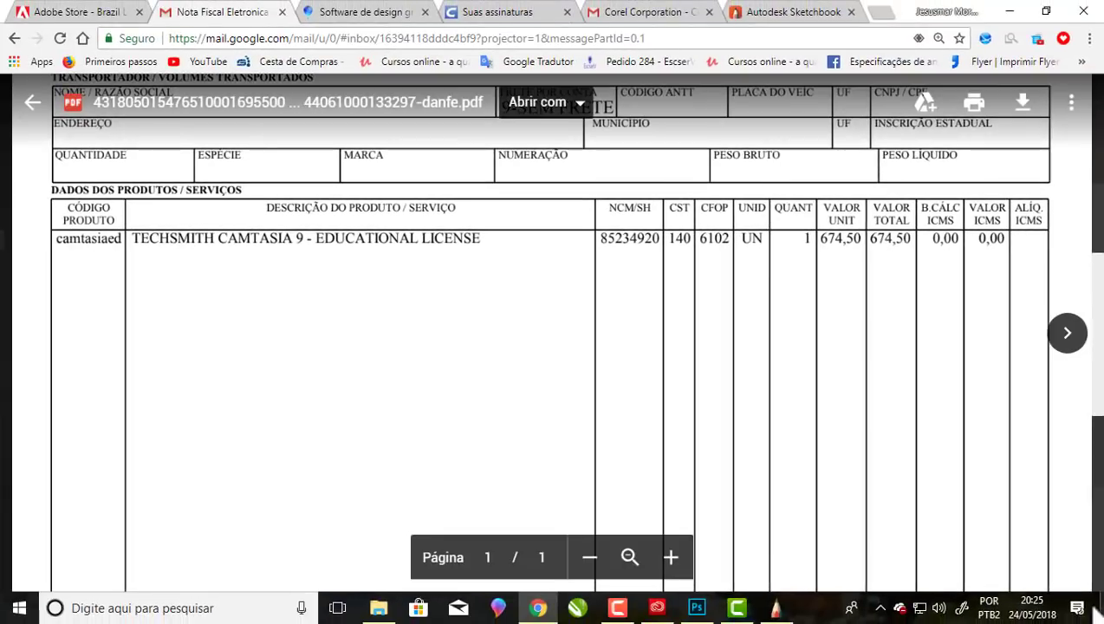
pyautogui.press('super+d')
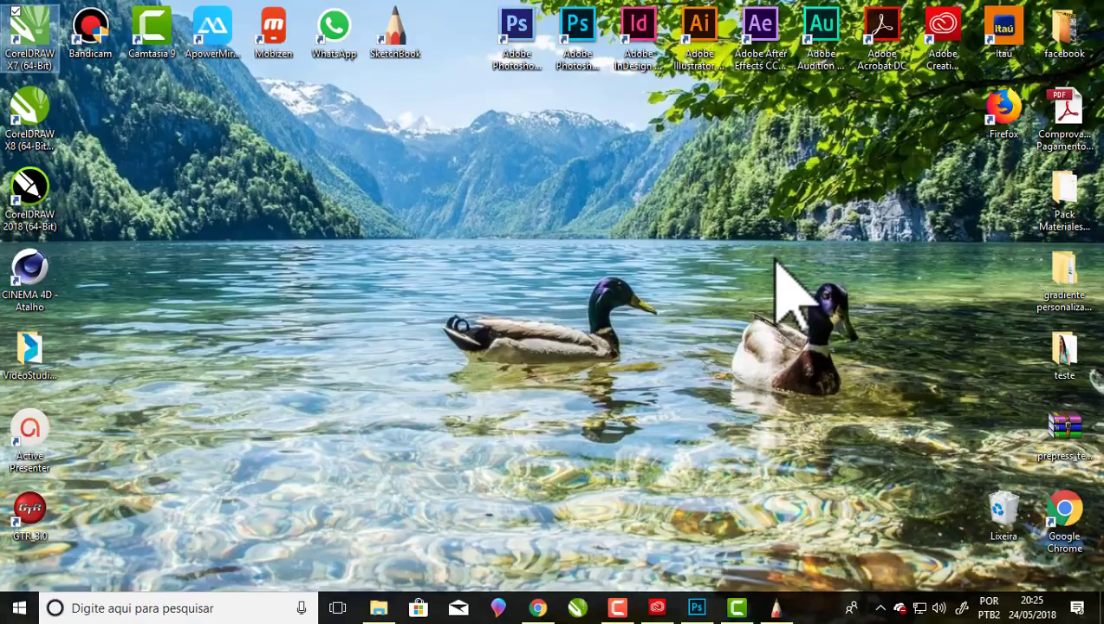
# Show the Bandicam license purchase e-mail in Chrome, highlight "Você acabou de comprar uma licença Bandicam" in its subject, and return to the desktop.
pyautogui.hotkey('alt', 'Tab')
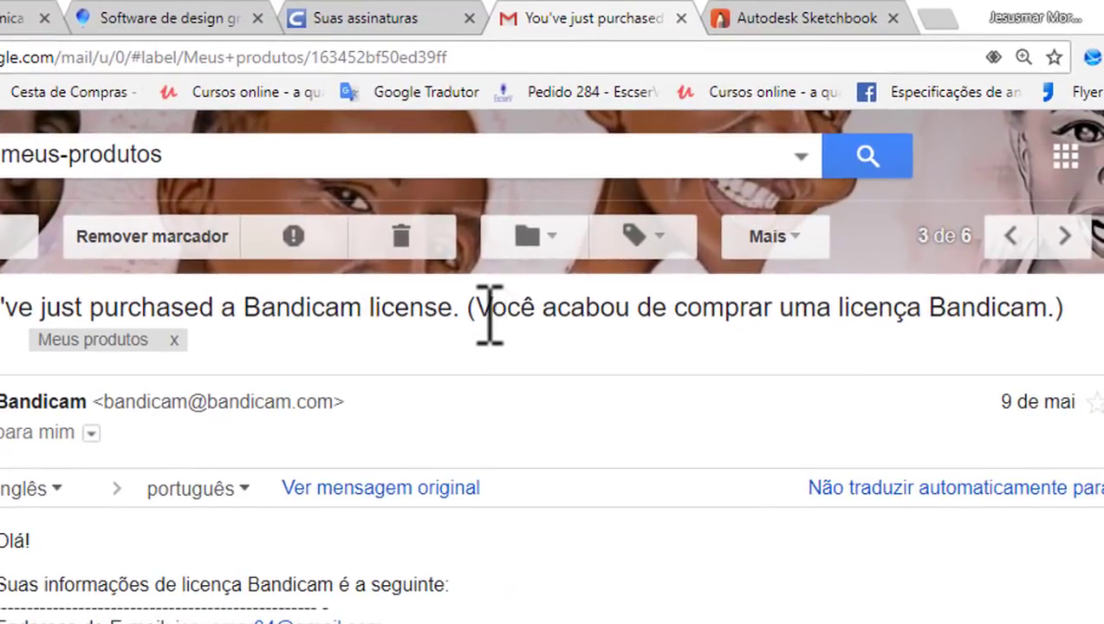
pyautogui.moveTo(488, 315); pyautogui.dragTo(1050, 316)
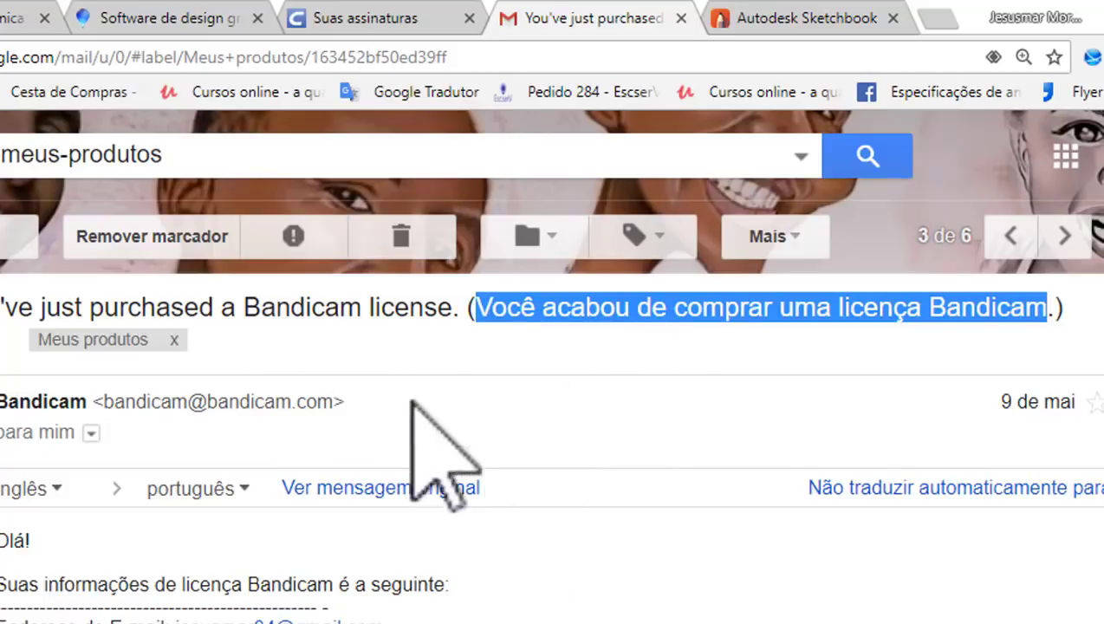
pyautogui.press('super+d')
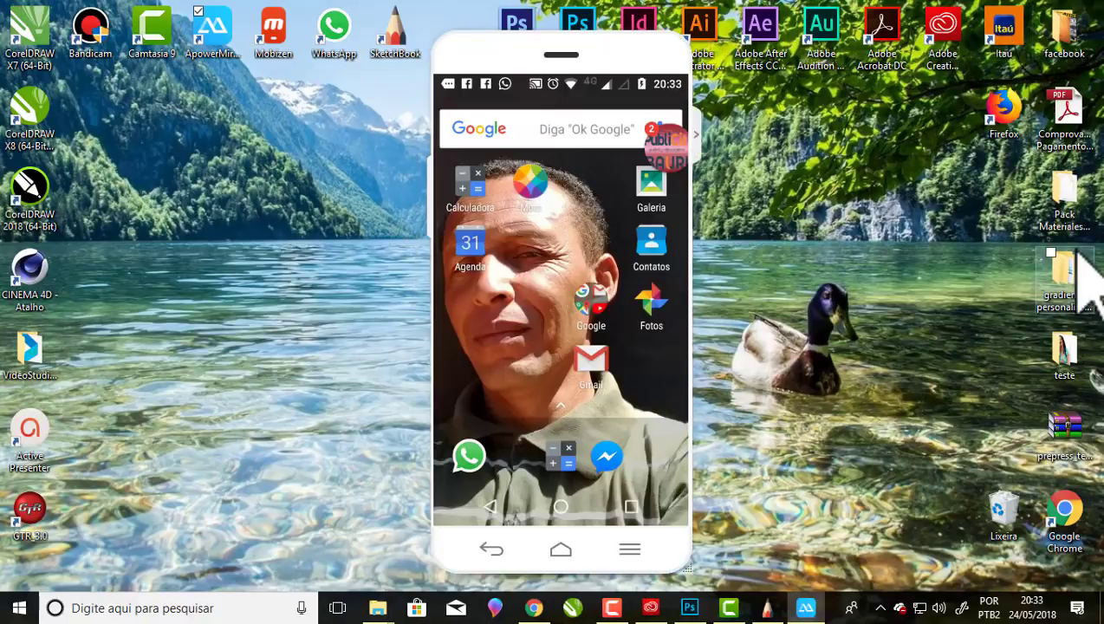
# Reposition the ApowerMirror window with the mirrored phone screen on the desktop.
pyautogui.moveTo(493, 44)
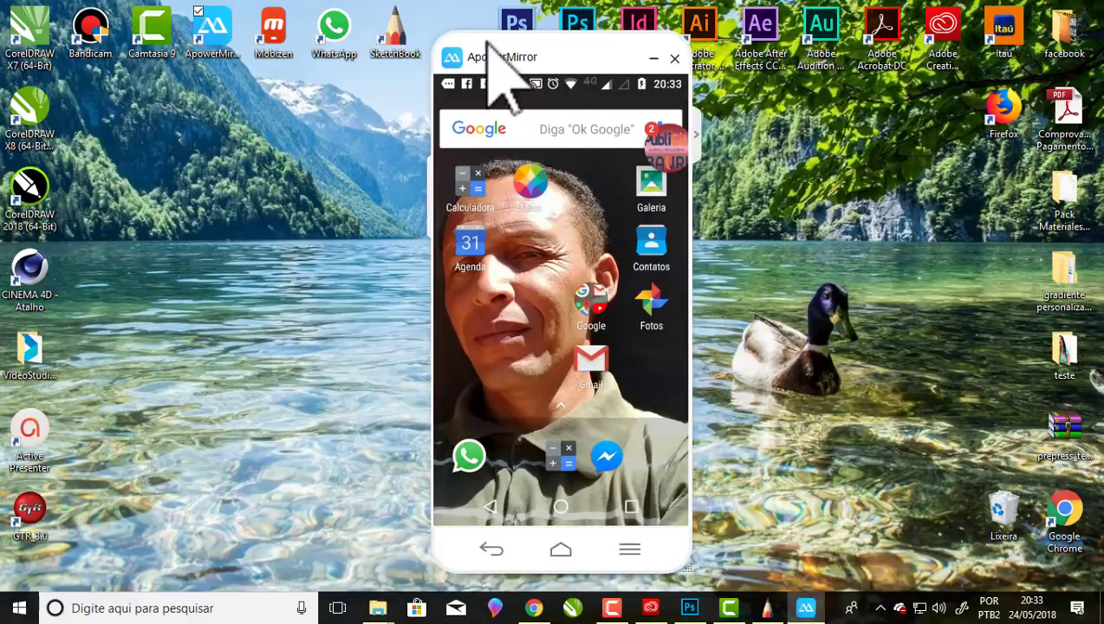
pyautogui.moveTo(487, 45); pyautogui.dragTo(530, 38)
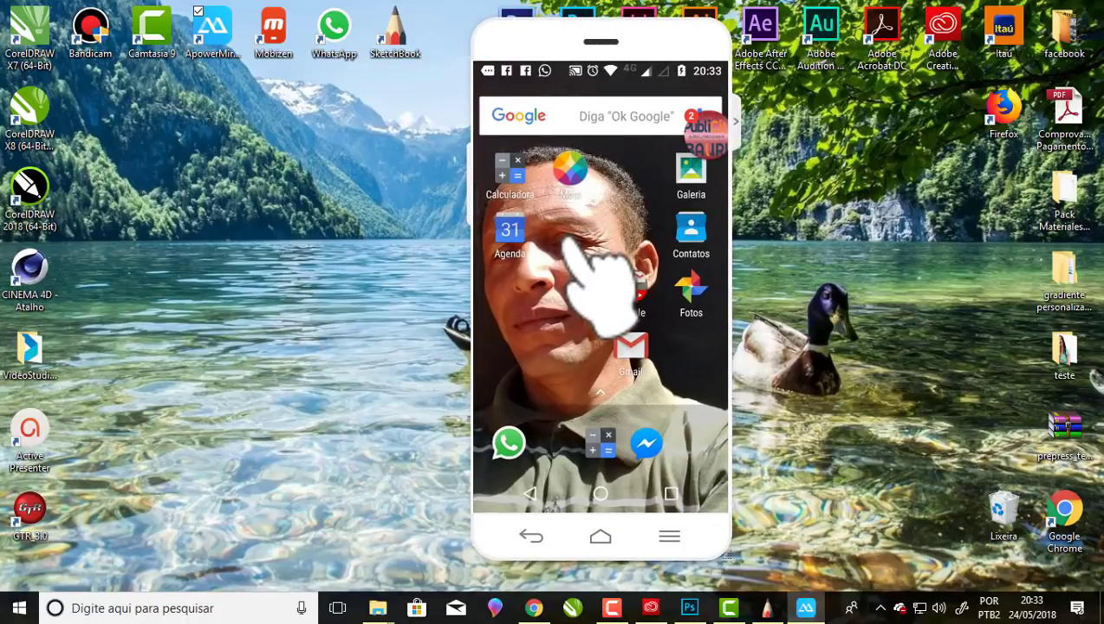
# Reposition the ApowerMirror window and view the mirrored phone's app drawer and recent apps, ending on its home screen.
pyautogui.moveTo(524, 39)
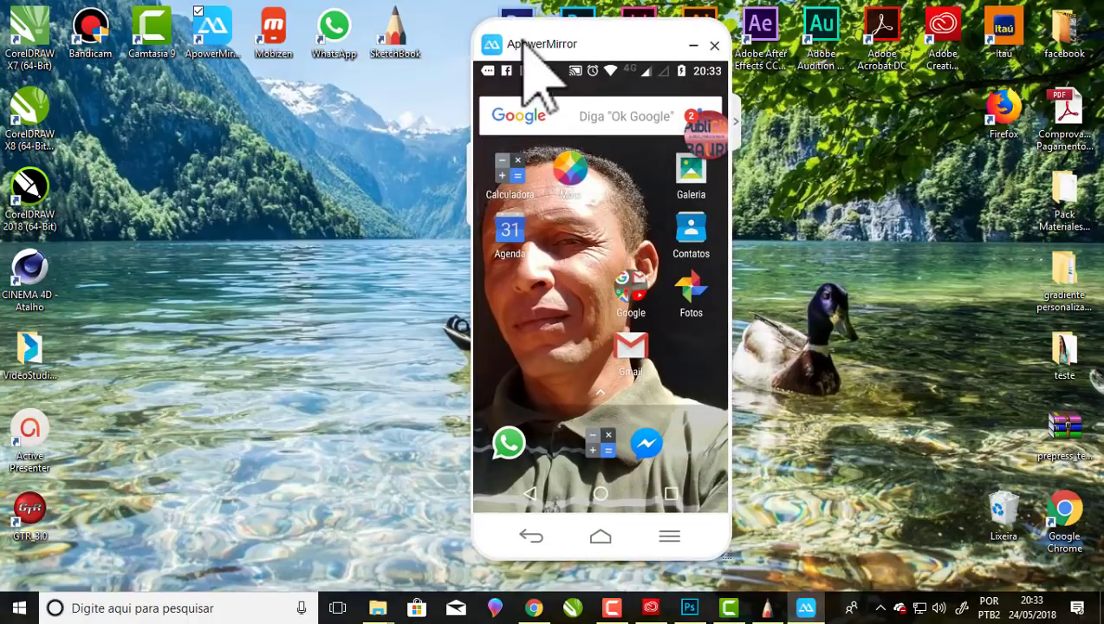
pyautogui.moveTo(524, 39); pyautogui.dragTo(476, 34)
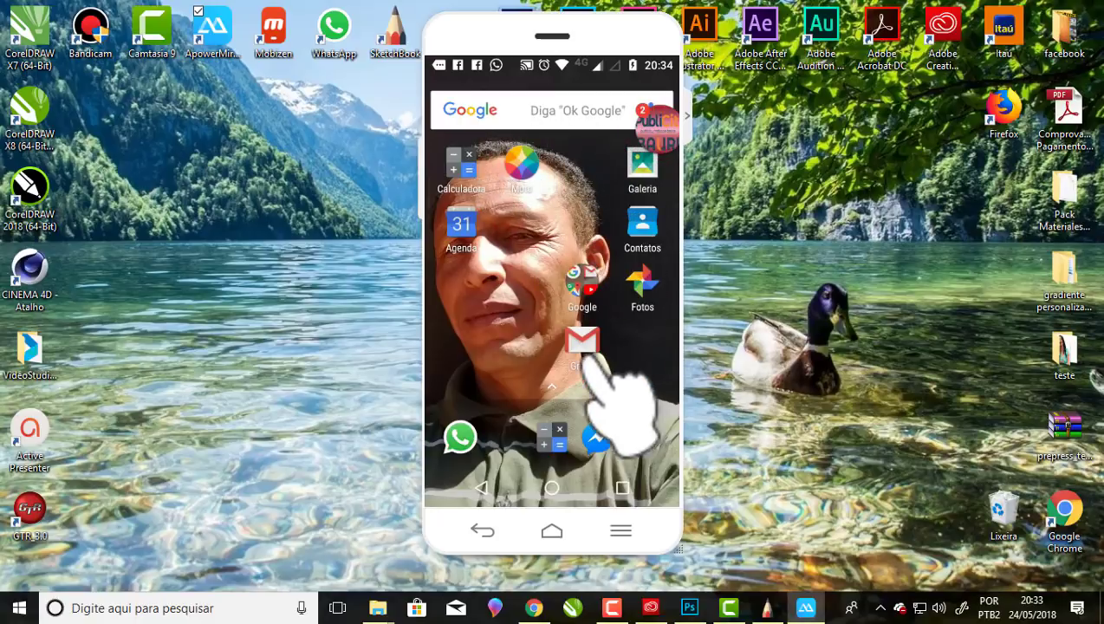
pyautogui.moveTo(592, 419); pyautogui.dragTo(554, 397)
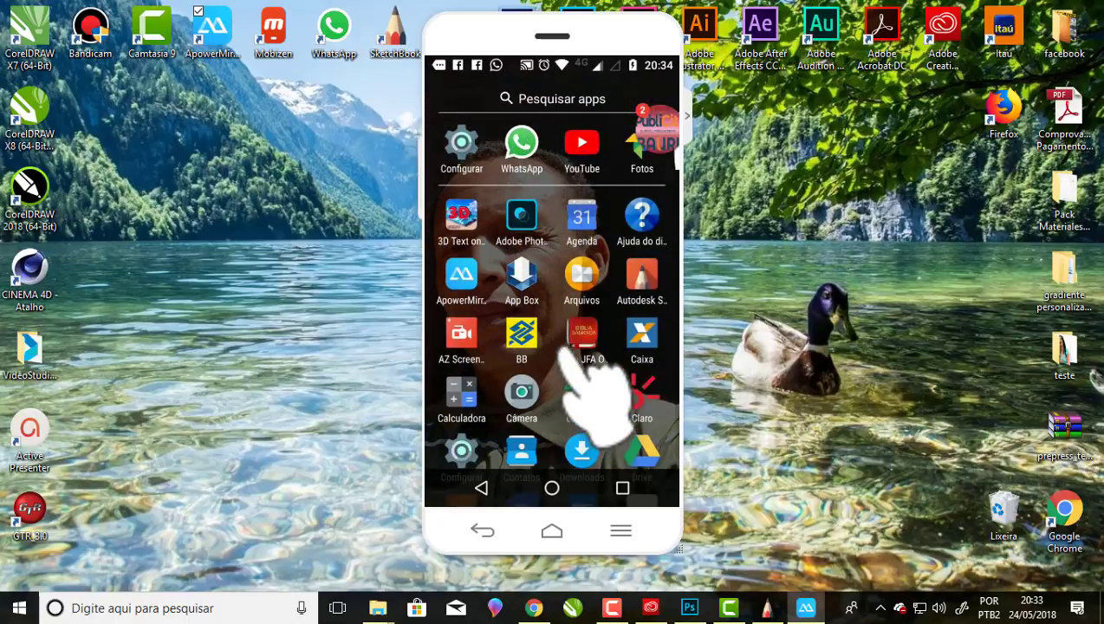
pyautogui.click(640, 490)
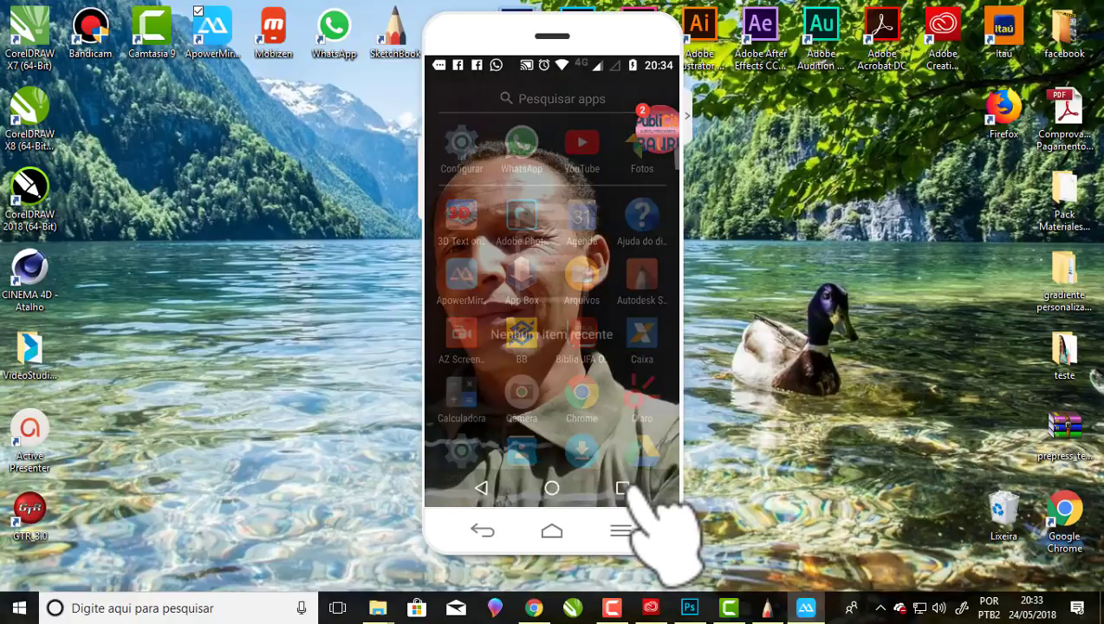
pyautogui.click(552, 487)
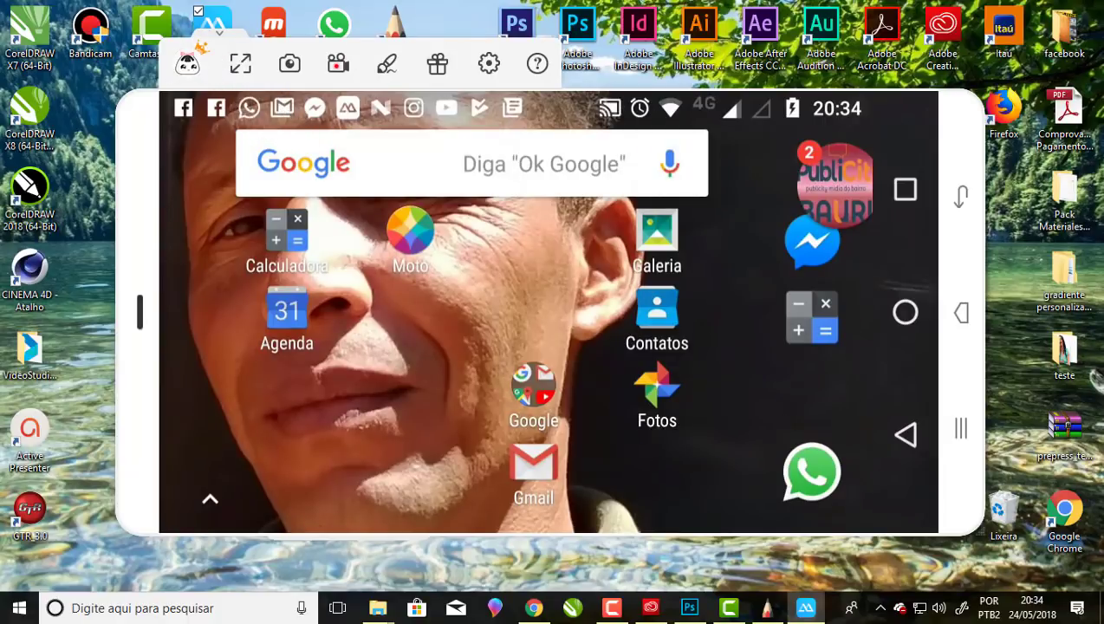
# Show the mirrored phone full screen in landscape and portrait orientation, and return to the windowed view.
pyautogui.click(240, 64)
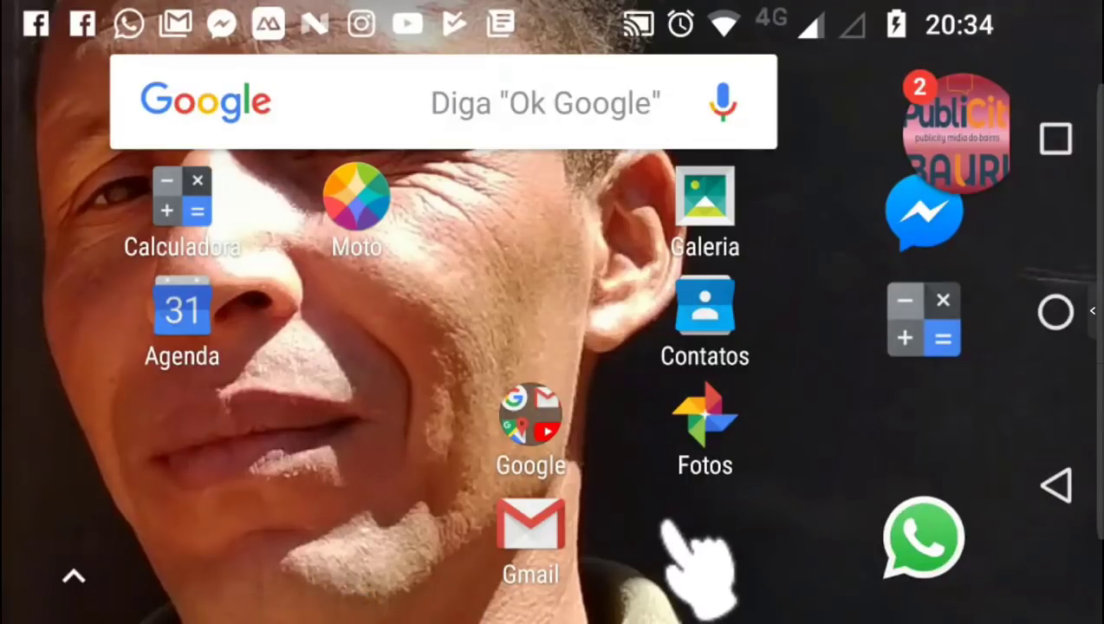
pyautogui.click(1094, 310)
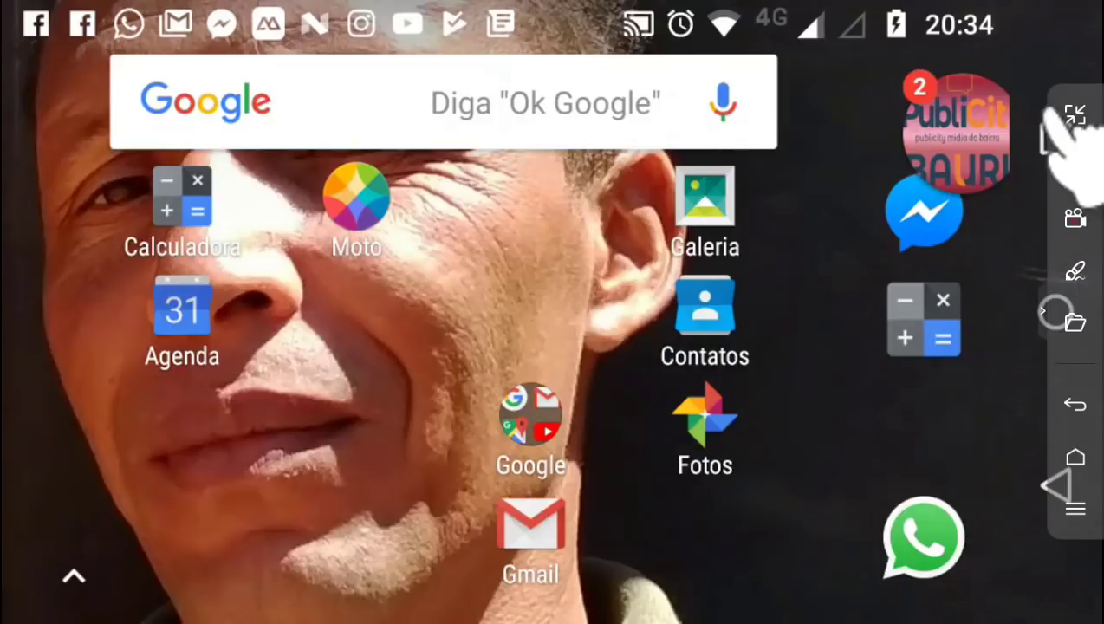
pyautogui.click(1075, 117)
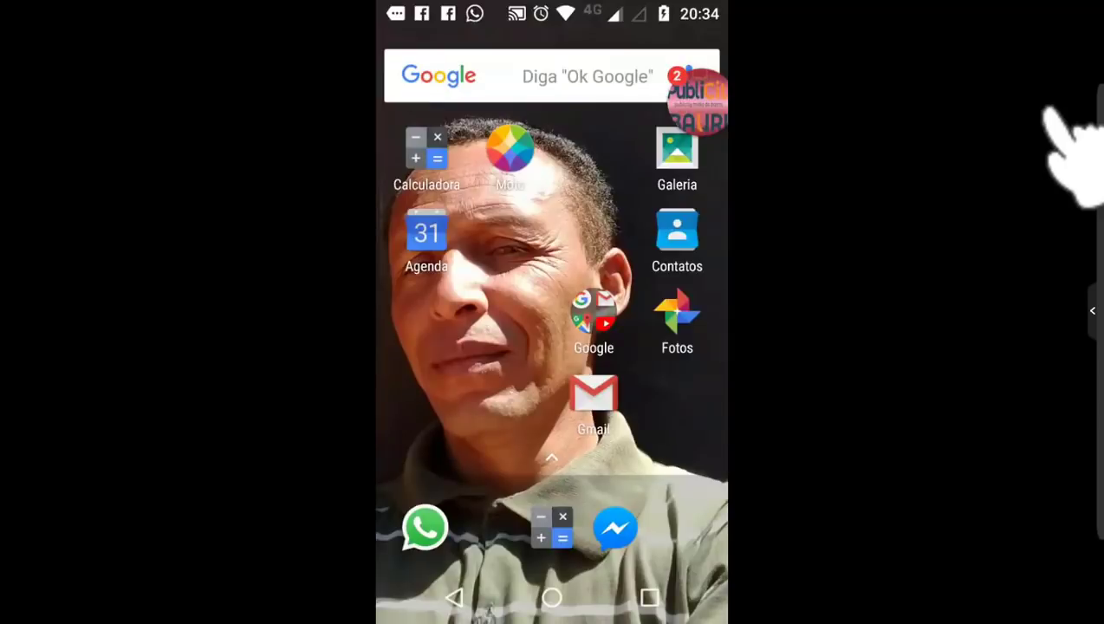
pyautogui.click(1092, 310)
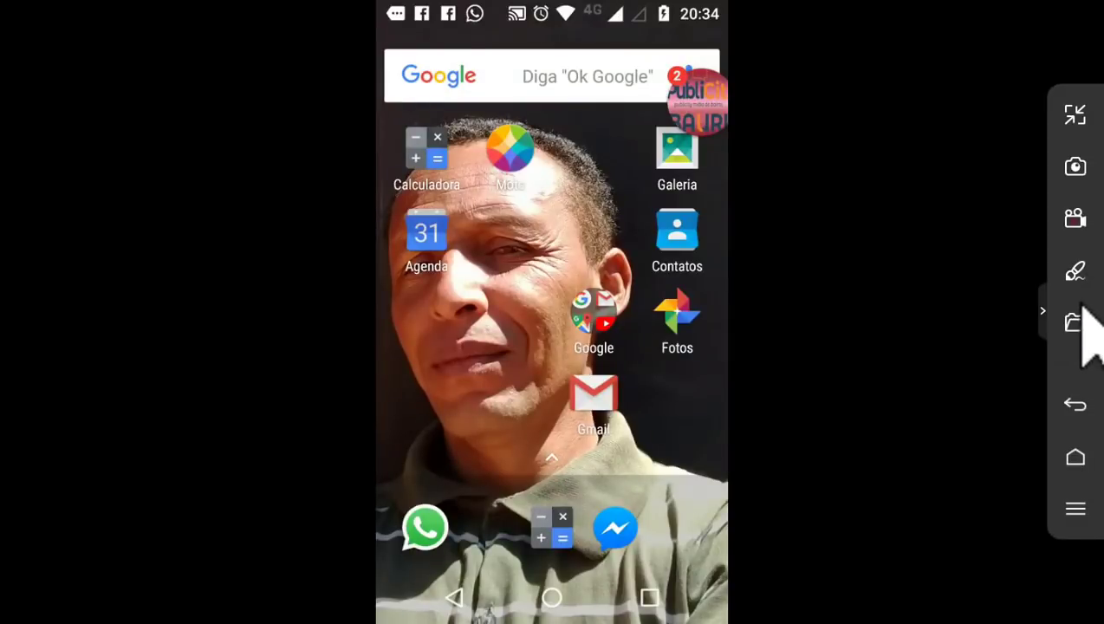
pyautogui.click(1075, 114)
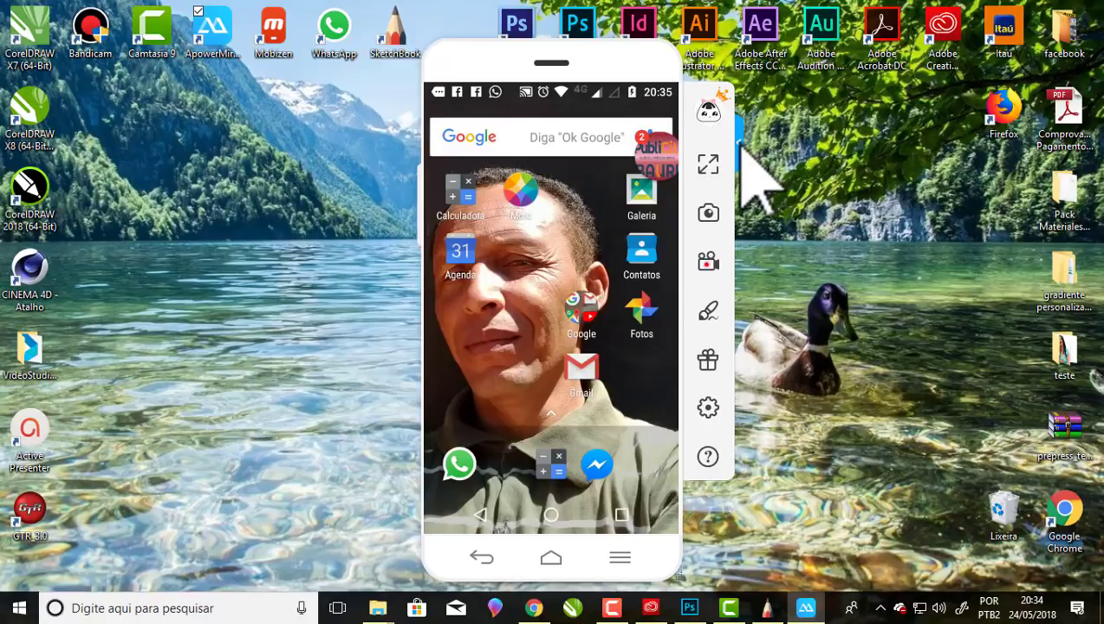
# Close ApowerMirror and launch Mobizen, continuing past its introduction to the password field of the sign-in form.
pyautogui.moveTo(663, 63)
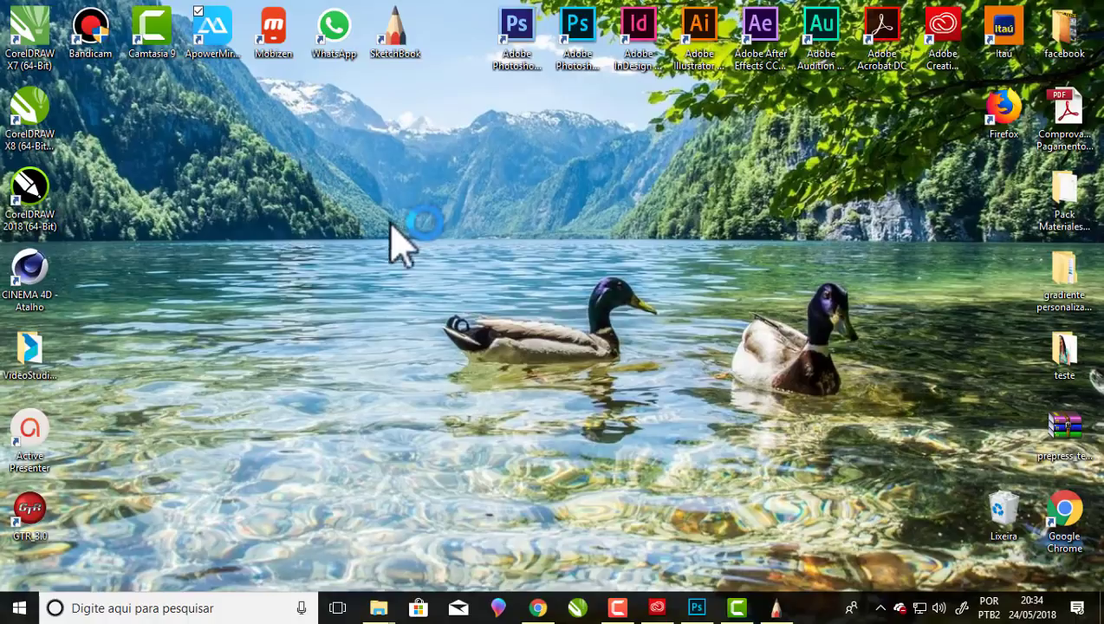
pyautogui.doubleClick(273, 28)
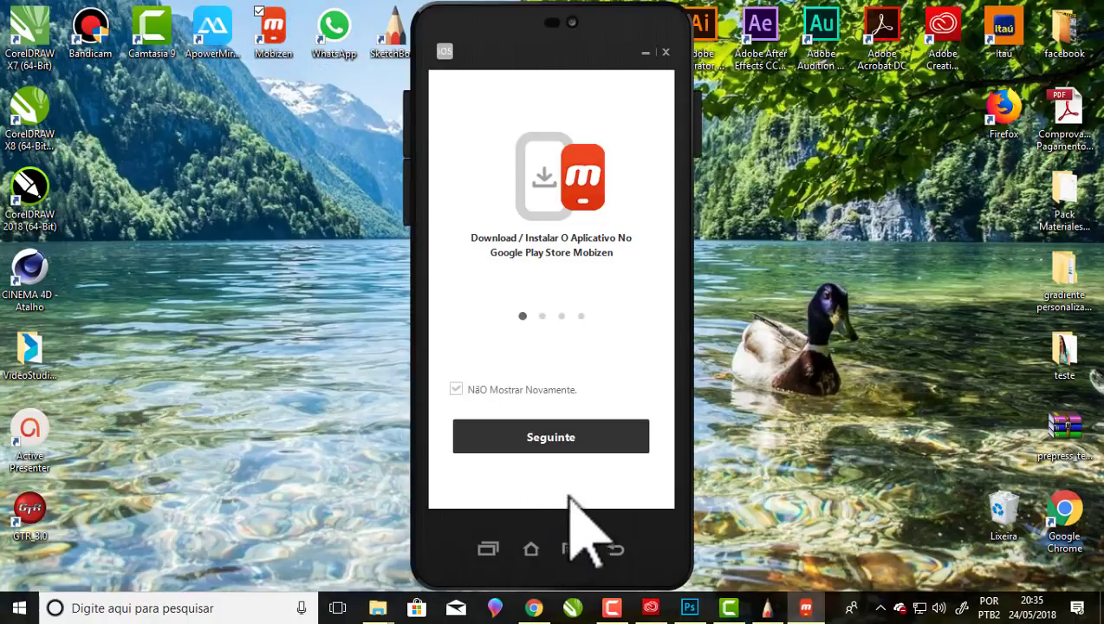
pyautogui.click(551, 440)
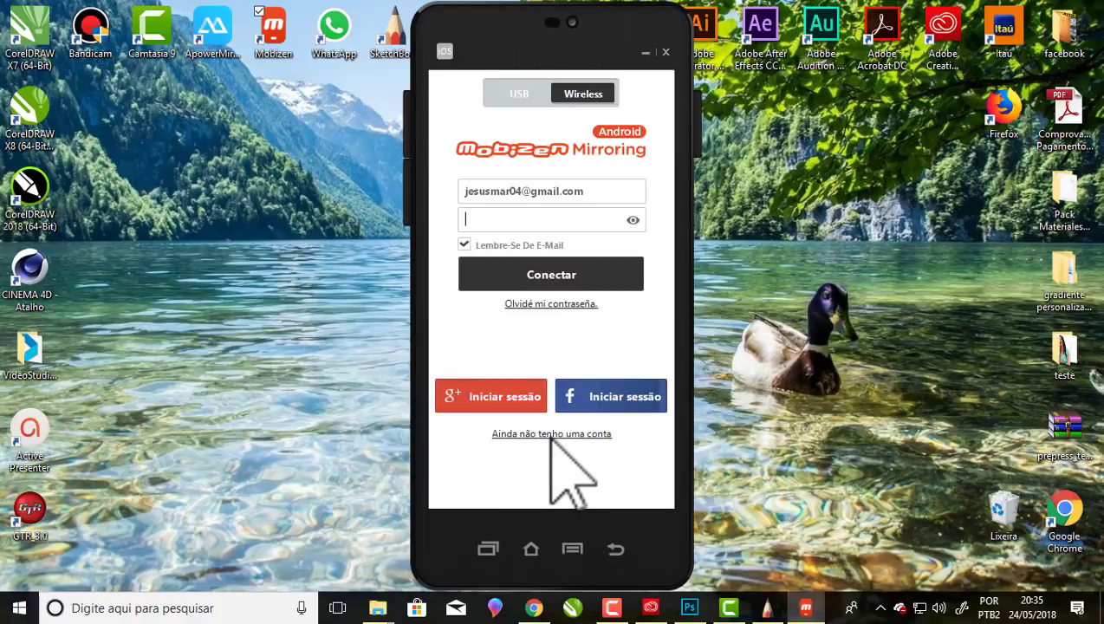
pyautogui.click(527, 220)
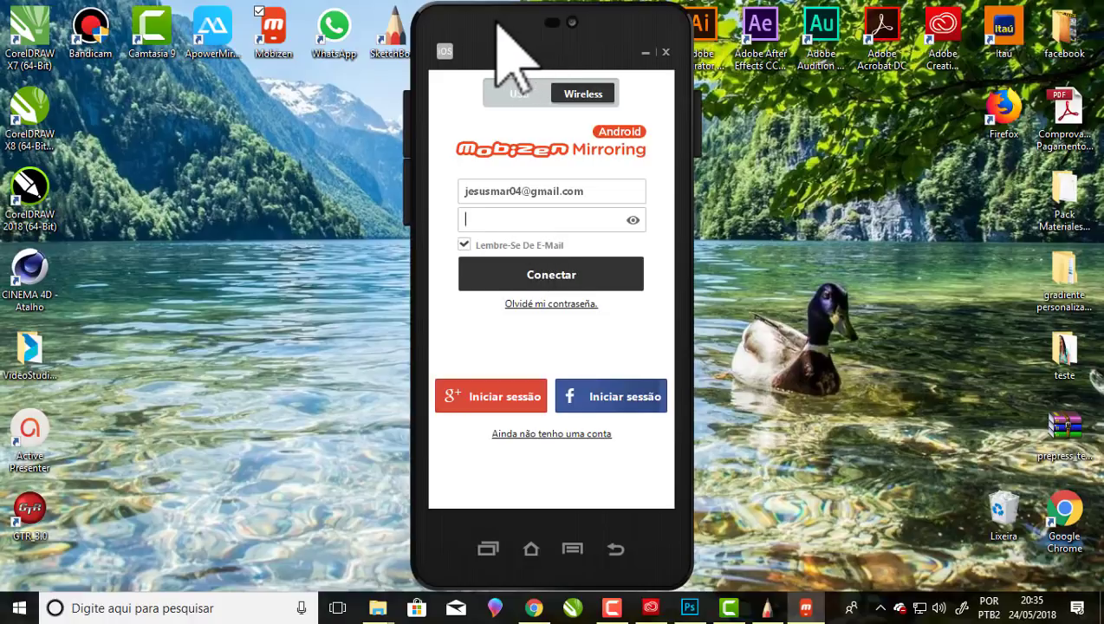
# Switch the Mobizen connection mode to USB and reposition its phone window on the desktop.
pyautogui.moveTo(495, 25); pyautogui.dragTo(685, 22)
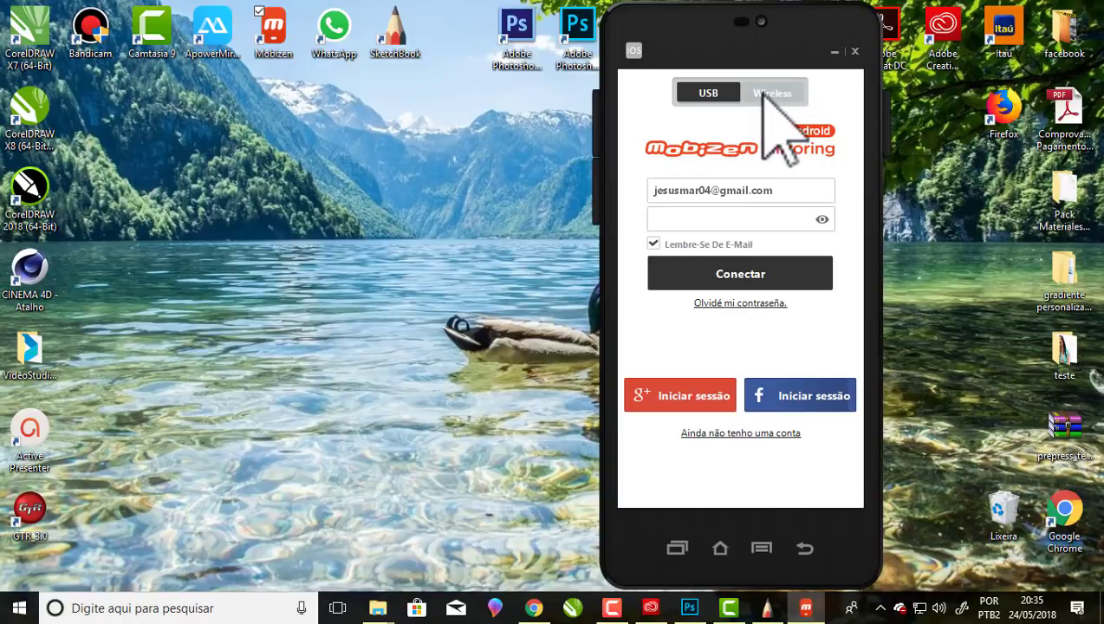
pyautogui.moveTo(674, 37); pyautogui.dragTo(510, 38)
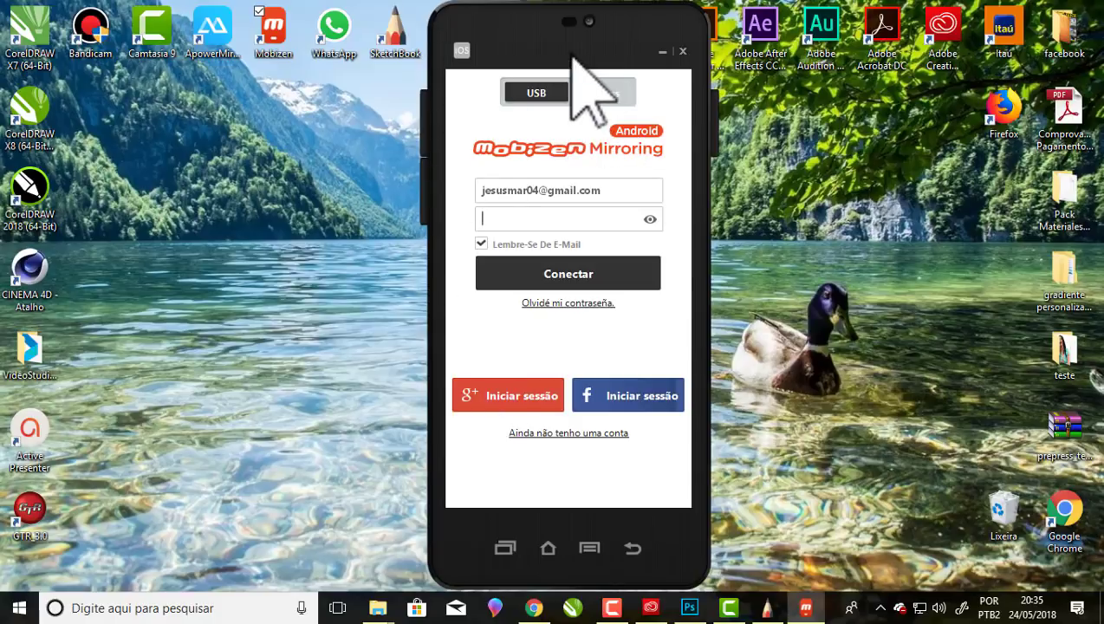
pyautogui.moveTo(574, 67); pyautogui.dragTo(639, 66)
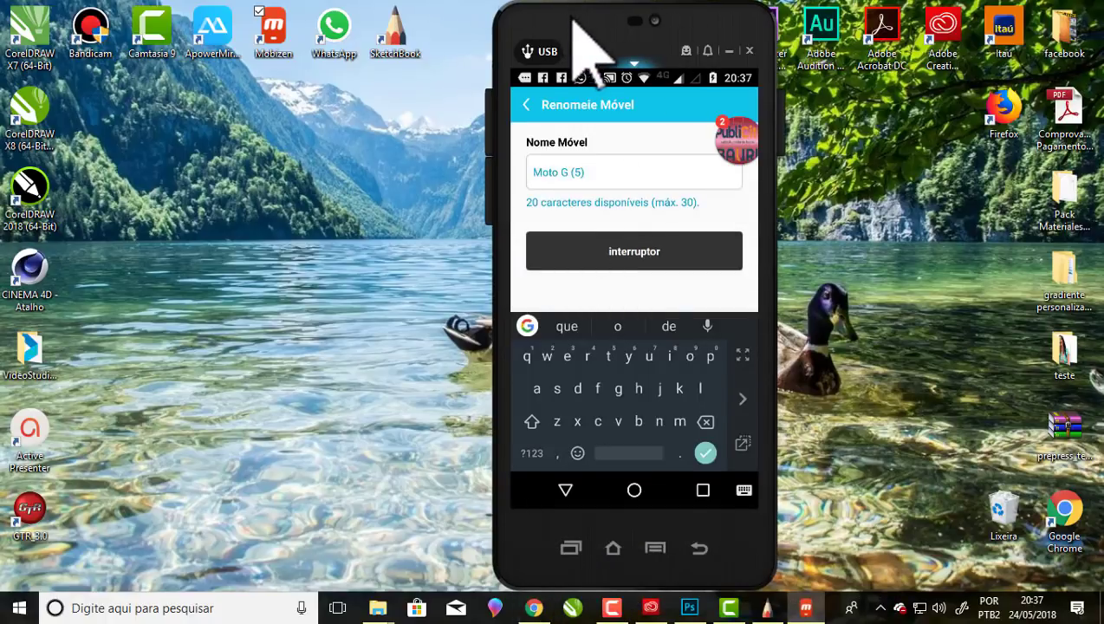
pyautogui.moveTo(586, 14); pyautogui.dragTo(626, 19)
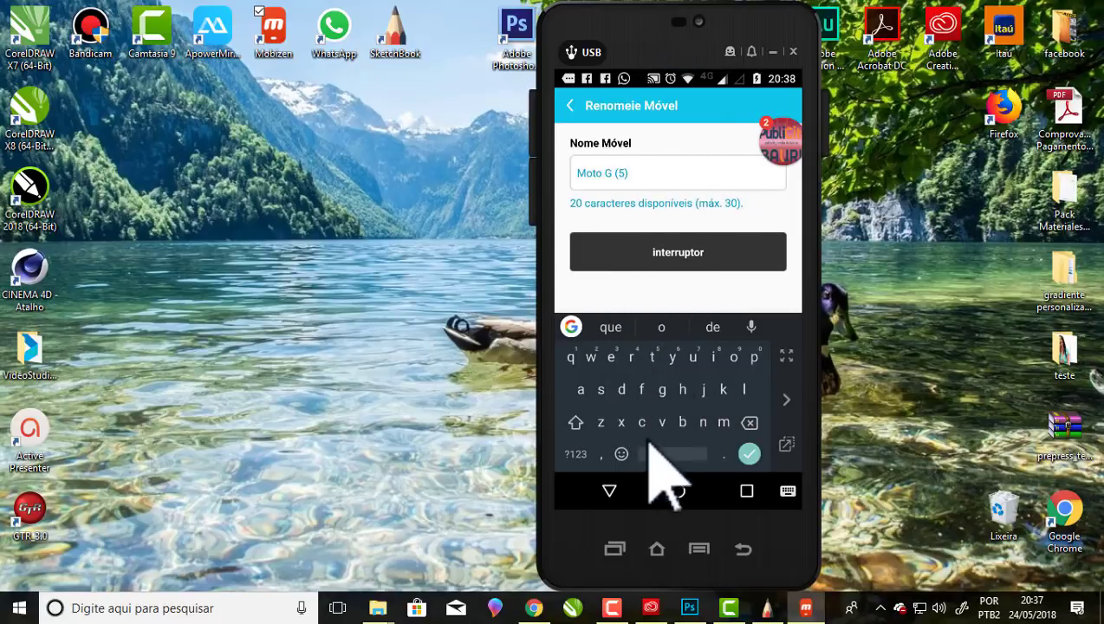
# Return the mirrored phone to its home screen and browse through all the installed apps in its app drawer.
pyautogui.click(680, 492)
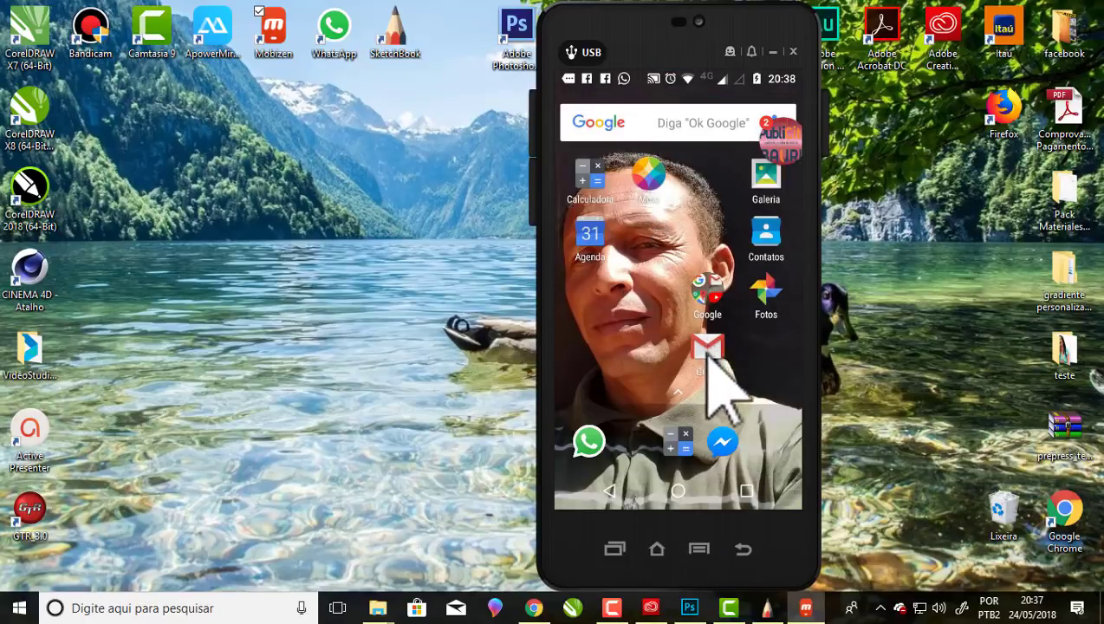
pyautogui.click(681, 395)
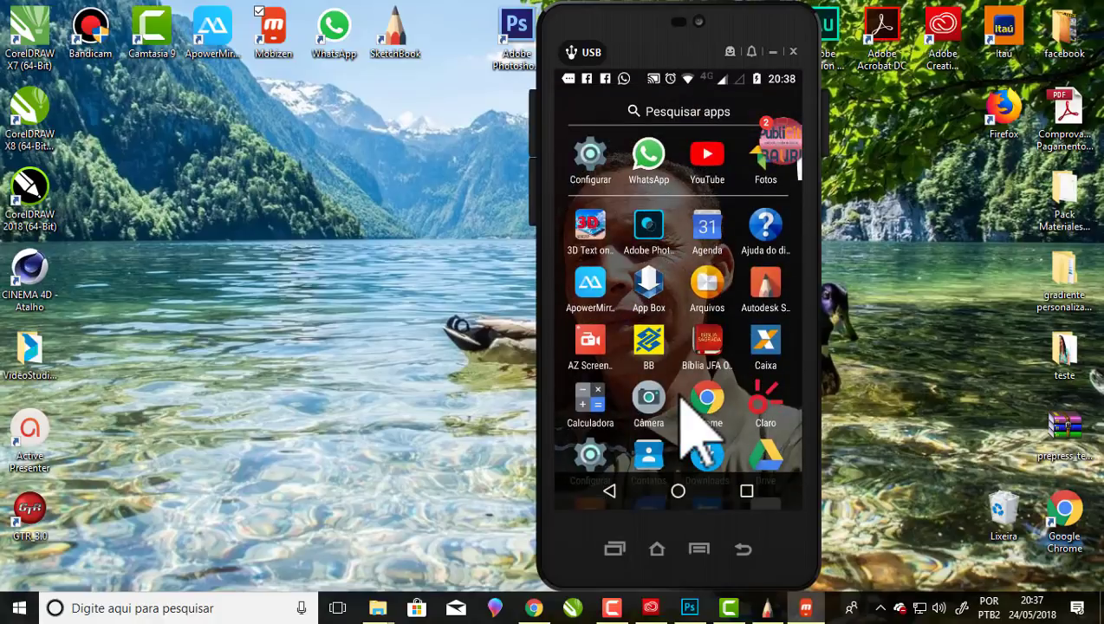
pyautogui.scroll(-10, 707, 290)
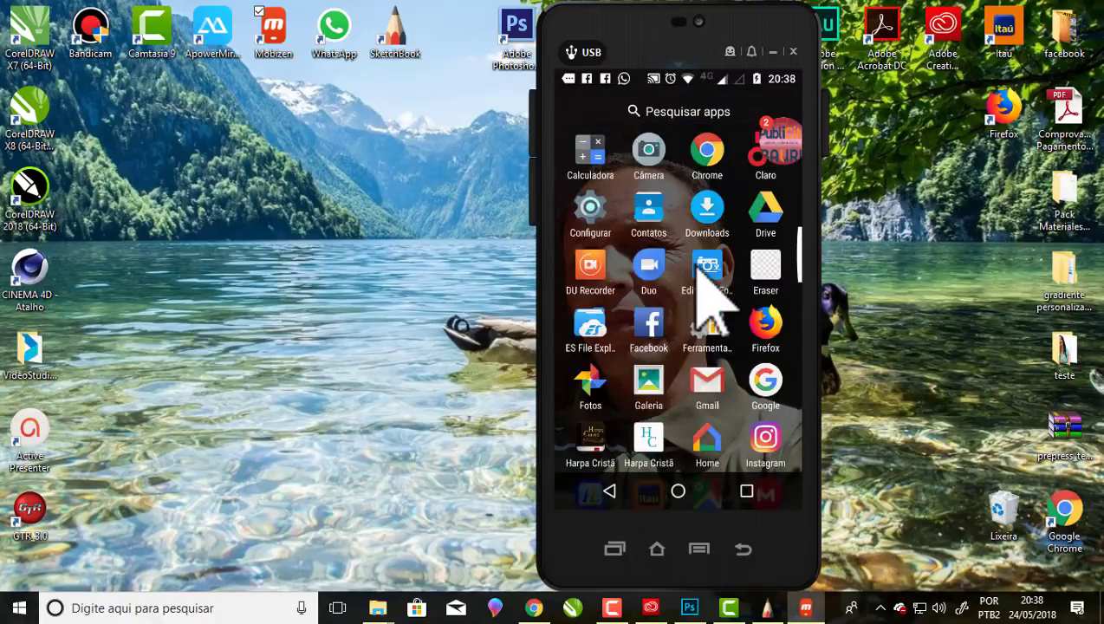
pyautogui.scroll(-2, 706, 290)
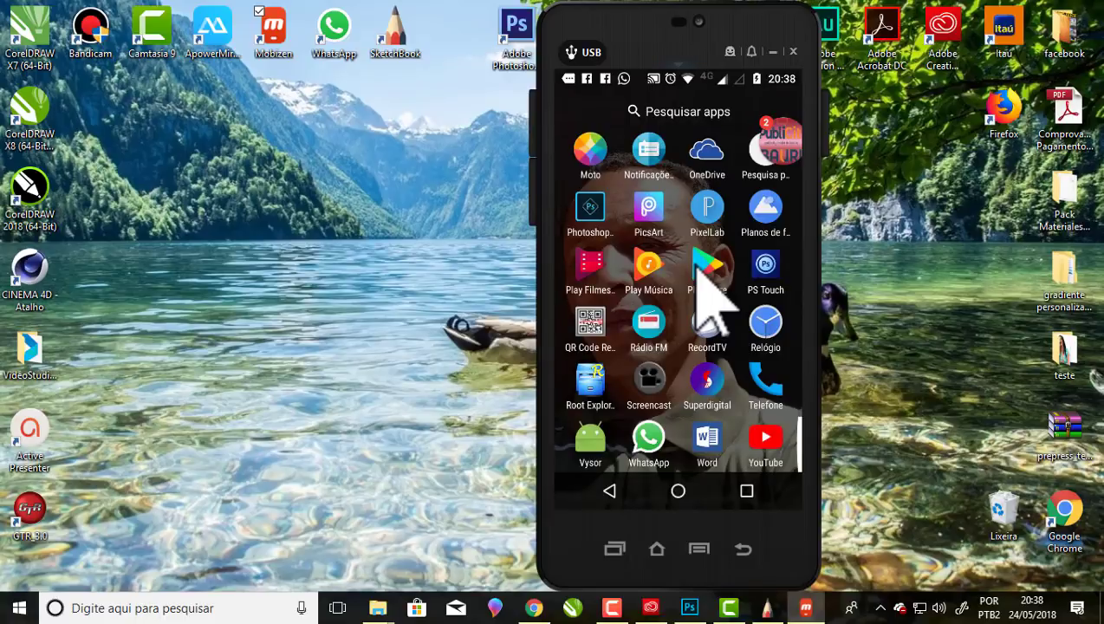
pyautogui.scroll(12, 696, 260)
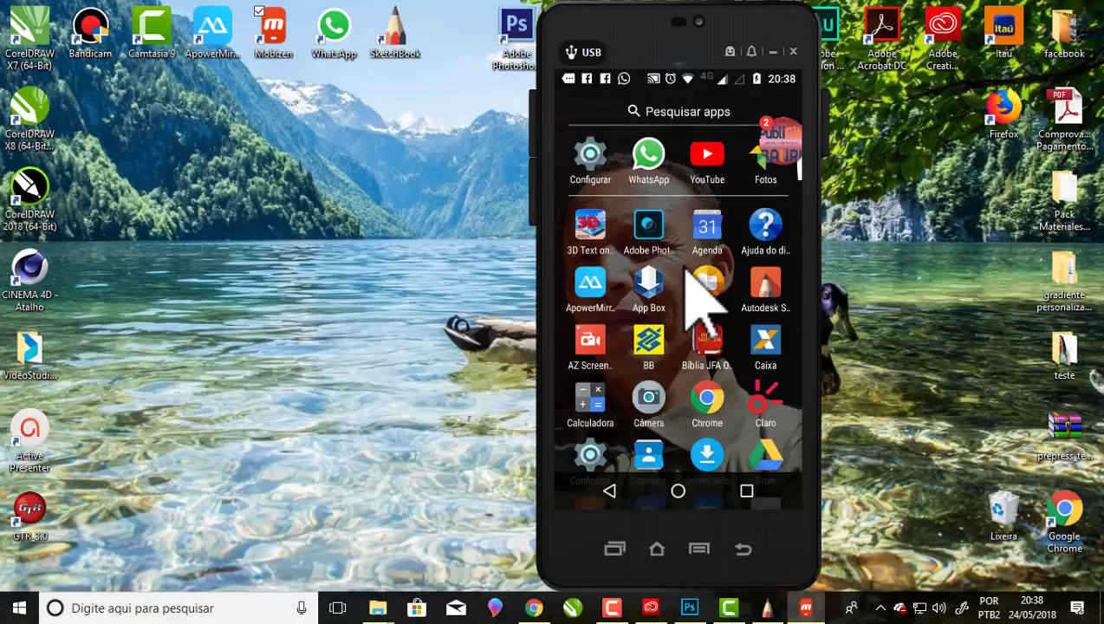
pyautogui.scroll(-12, 704, 294)
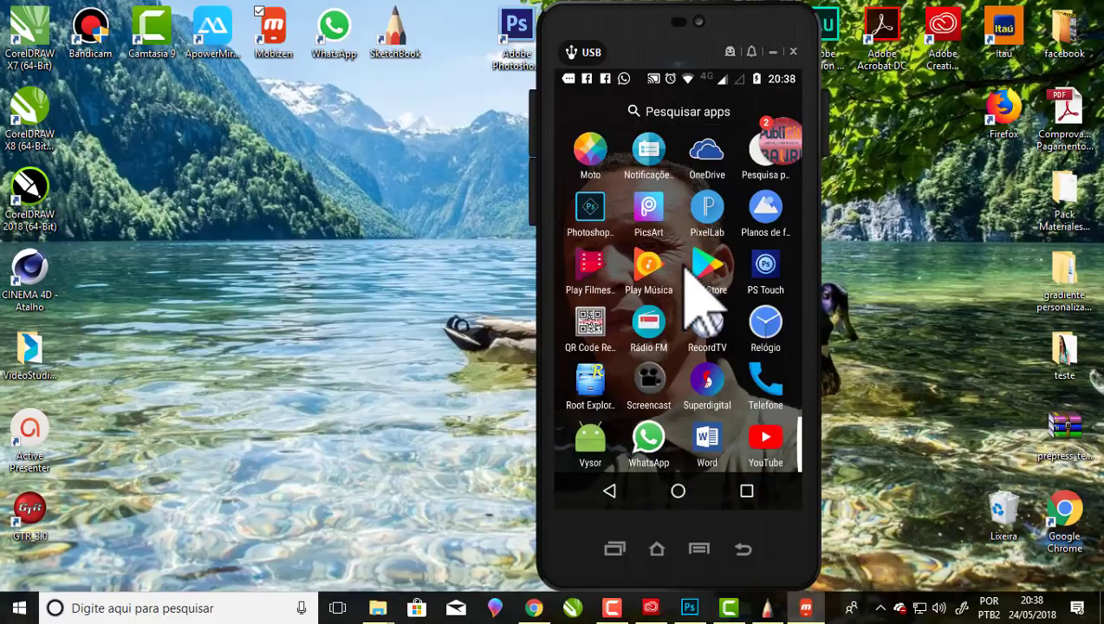
pyautogui.scroll(12, 684, 265)
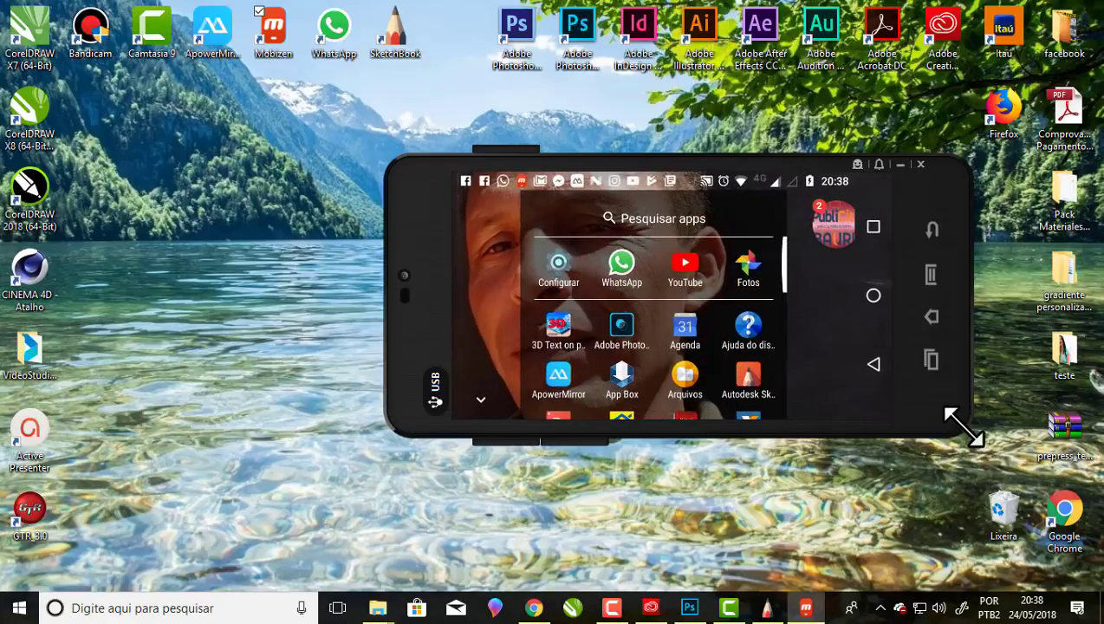
# Enlarge the landscape Mobizen window and reposition it so the whole phone fits on the desktop.
pyautogui.moveTo(960, 424); pyautogui.dragTo(1077, 543)
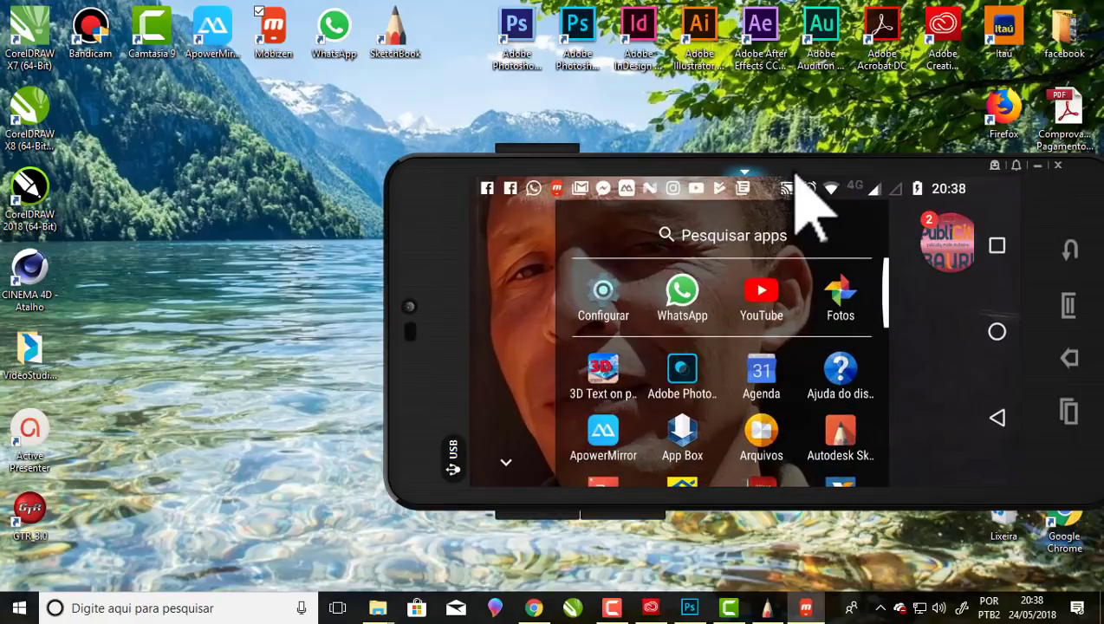
pyautogui.moveTo(813, 197); pyautogui.dragTo(546, 87)
pyautogui.moveTo(768, 357); pyautogui.dragTo(949, 490)
pyautogui.moveTo(592, 49); pyautogui.dragTo(604, 69)
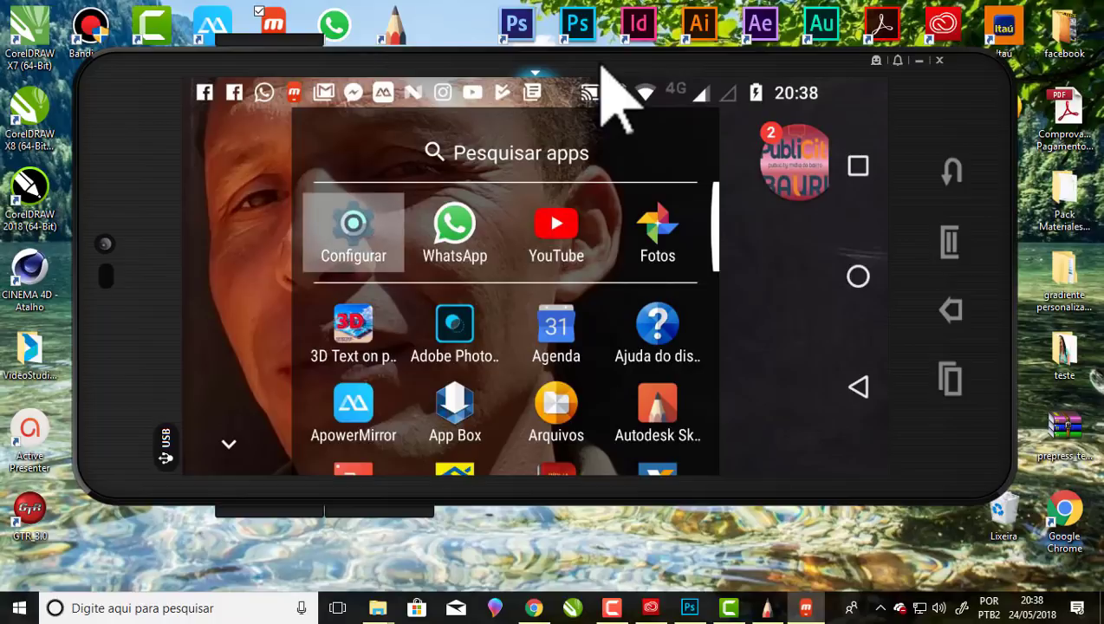
# Show the landscape phone full screen in Mobizen with its side tools, and close the phone's app drawer.
pyautogui.doubleClick(620, 100)
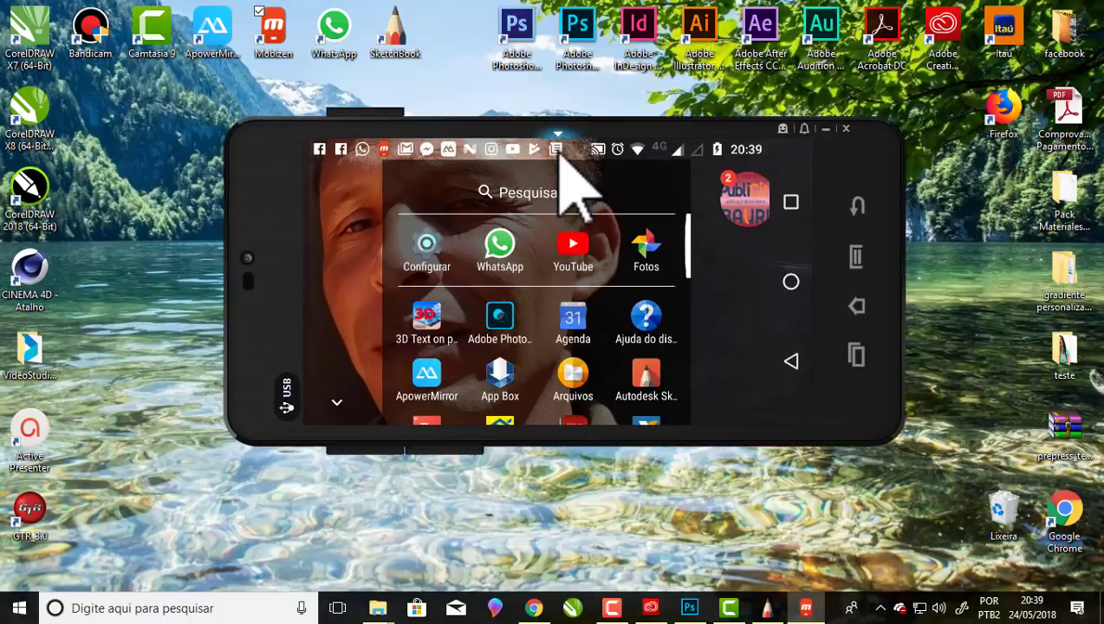
pyautogui.doubleClick(560, 156)
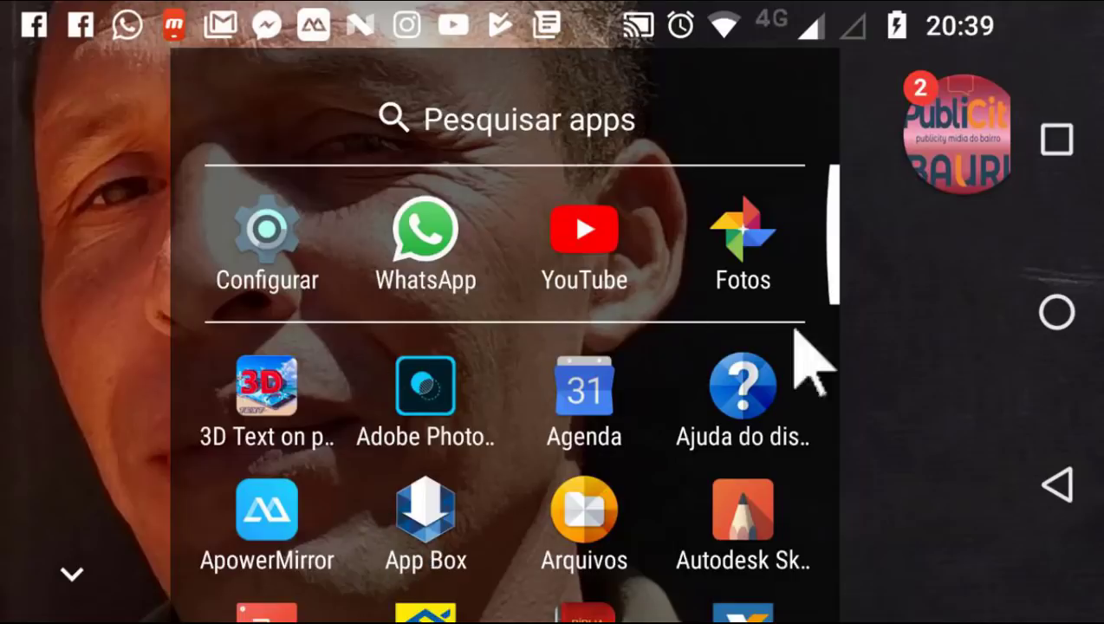
pyautogui.moveTo(1074, 485)
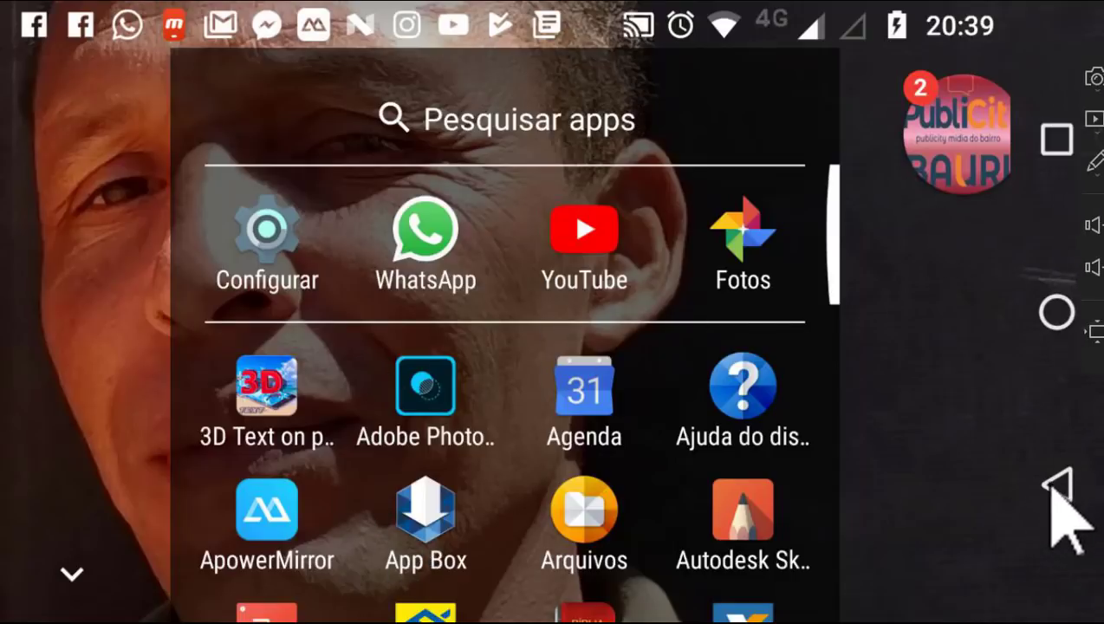
pyautogui.click(1058, 490)
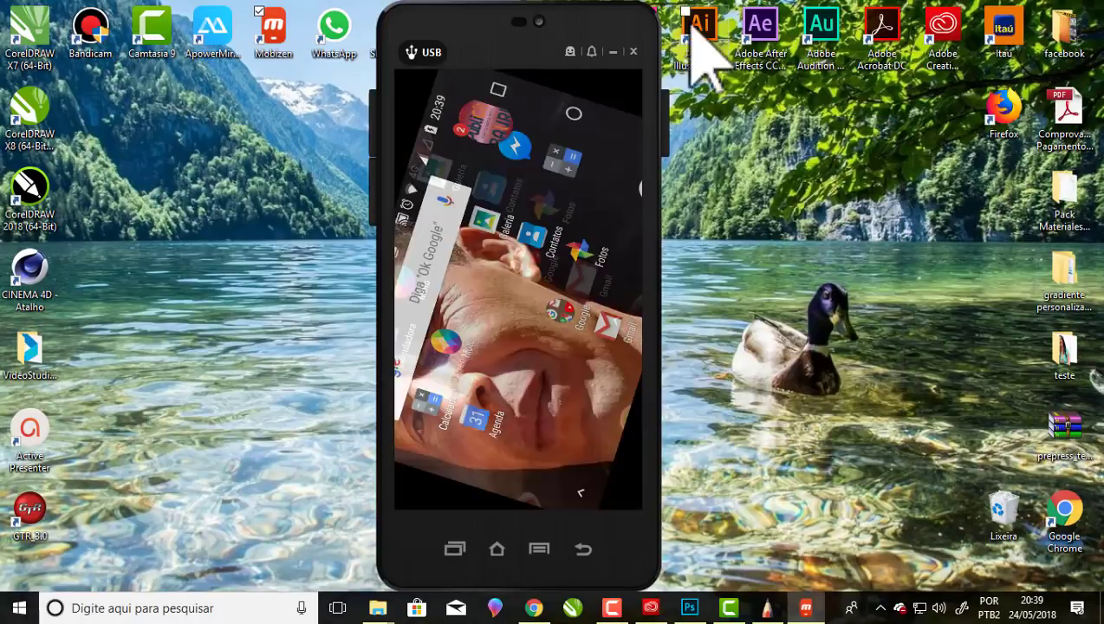
# Open the Sobre Mobizen page in the Mobizen settings to show the product and purchase details, and move the window aside.
pyautogui.moveTo(520, 67)
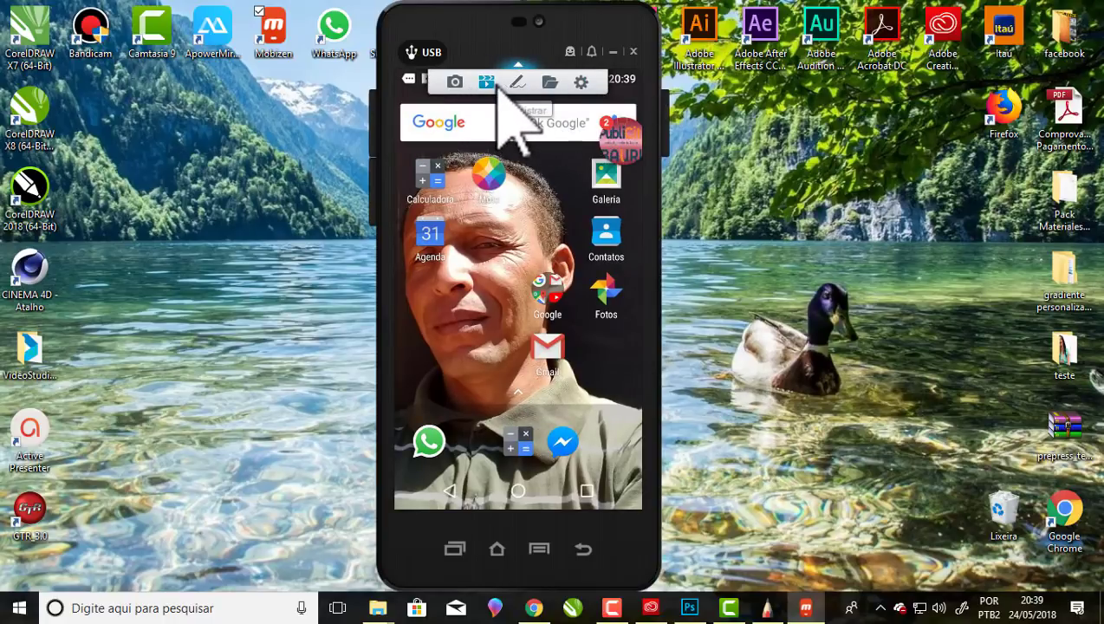
pyautogui.click(580, 82)
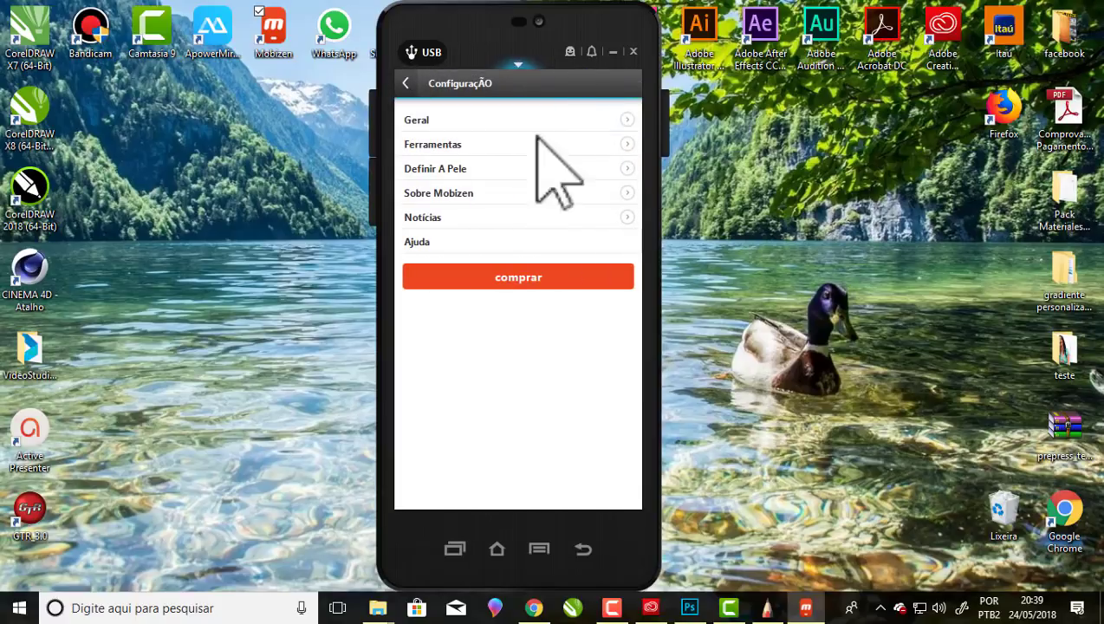
pyautogui.click(436, 199)
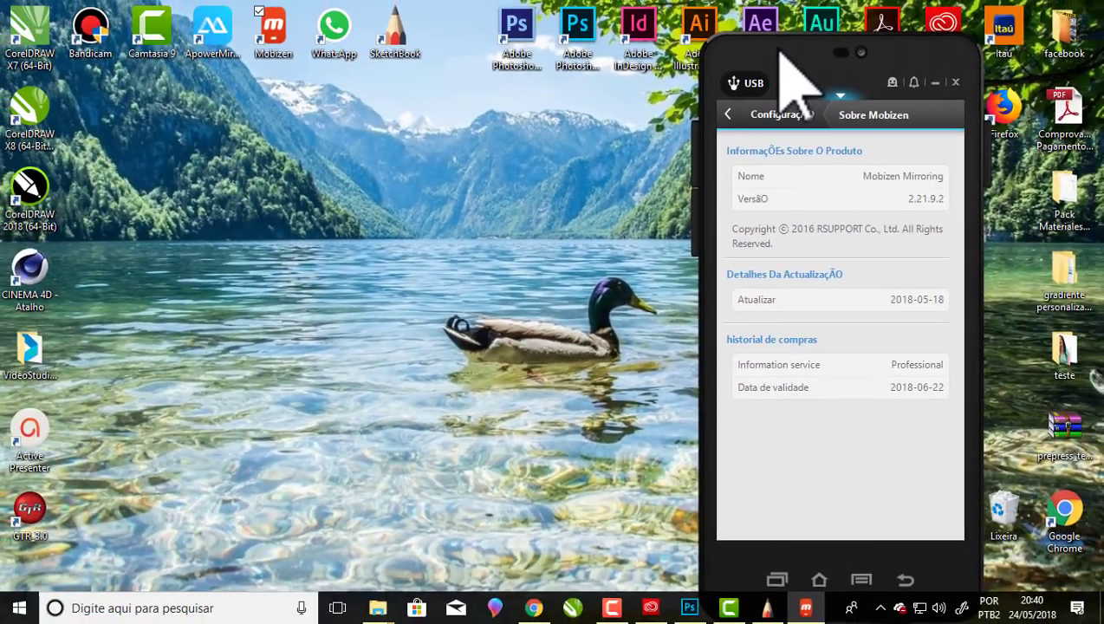
pyautogui.moveTo(780, 52); pyautogui.dragTo(798, 57)
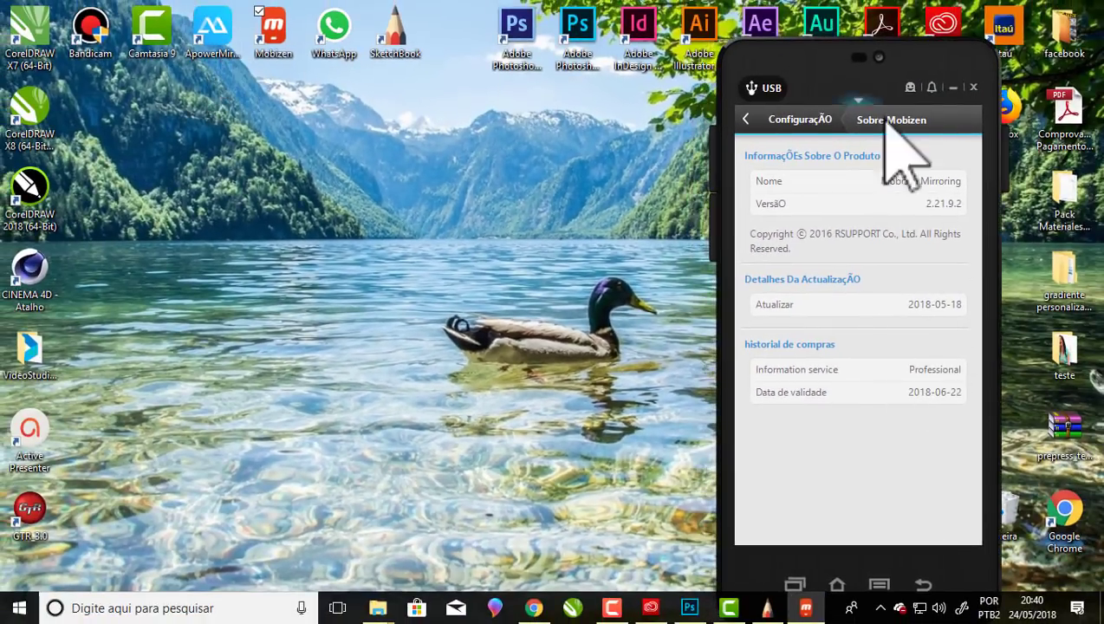
# Reposition the Mobizen phone window on the desktop so its purchase details are fully in view, and minimize it.
pyautogui.moveTo(826, 87); pyautogui.dragTo(629, 51)
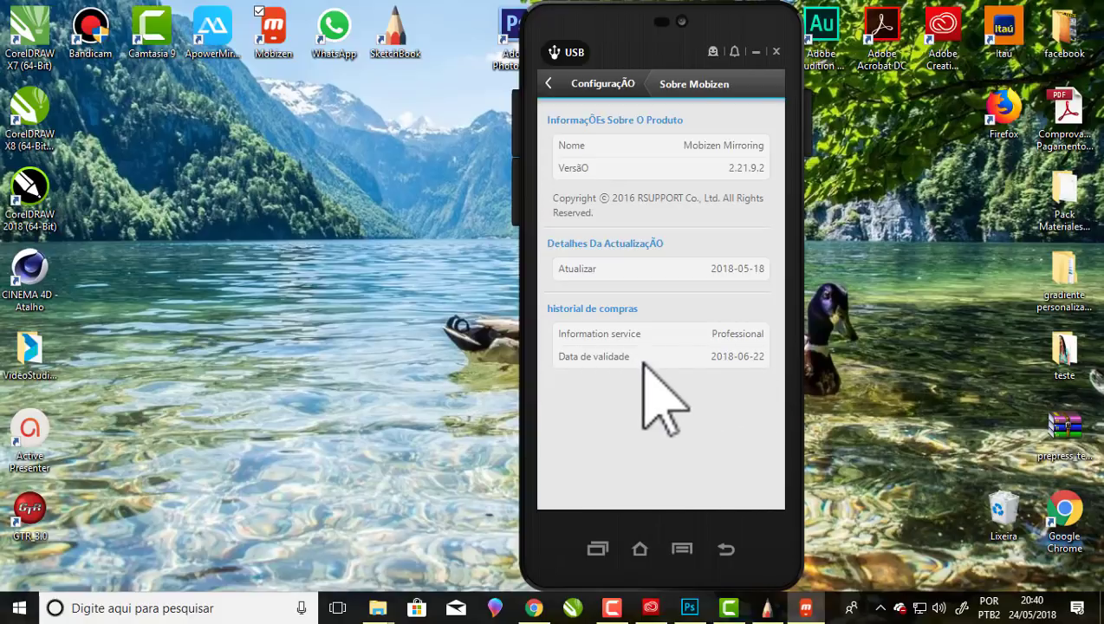
pyautogui.moveTo(642, 39); pyautogui.dragTo(527, 26)
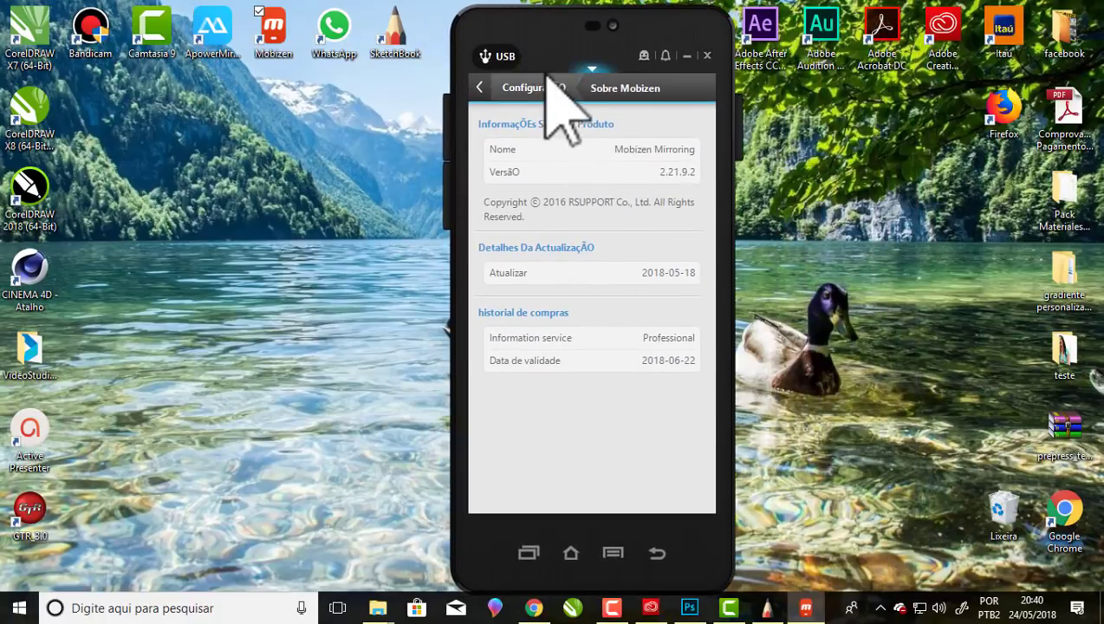
pyautogui.moveTo(666, 37); pyautogui.dragTo(797, 61)
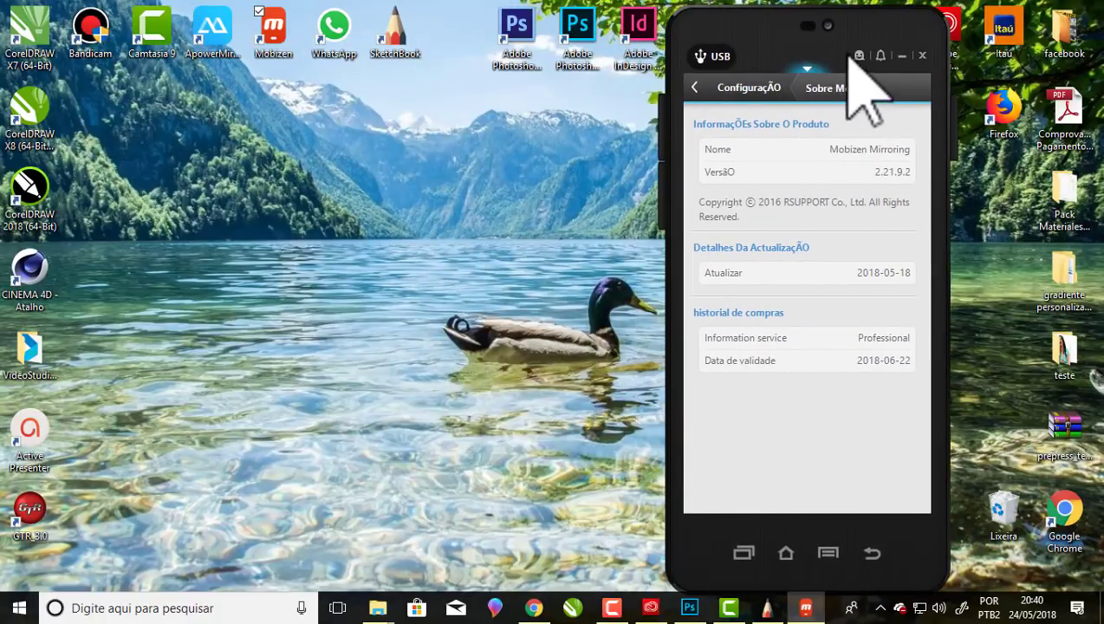
pyautogui.click(902, 56)
# Switch to ApowerMirror and show the account's version, licence type and validity, then close the account details and minimize the window.
pyautogui.doubleClick(224, 30)
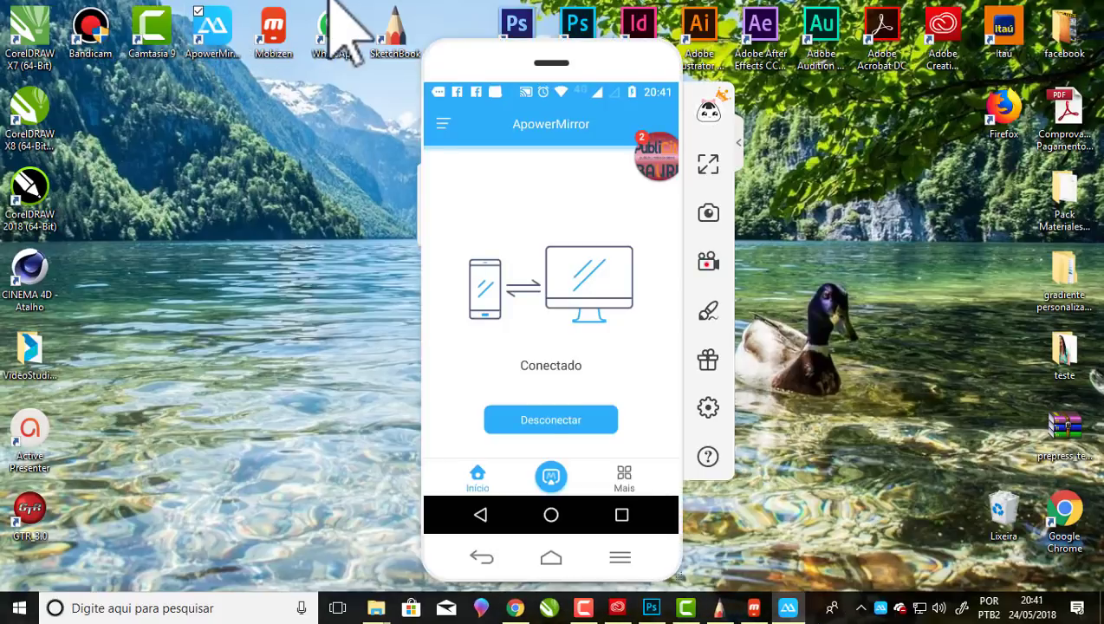
pyautogui.click(712, 111)
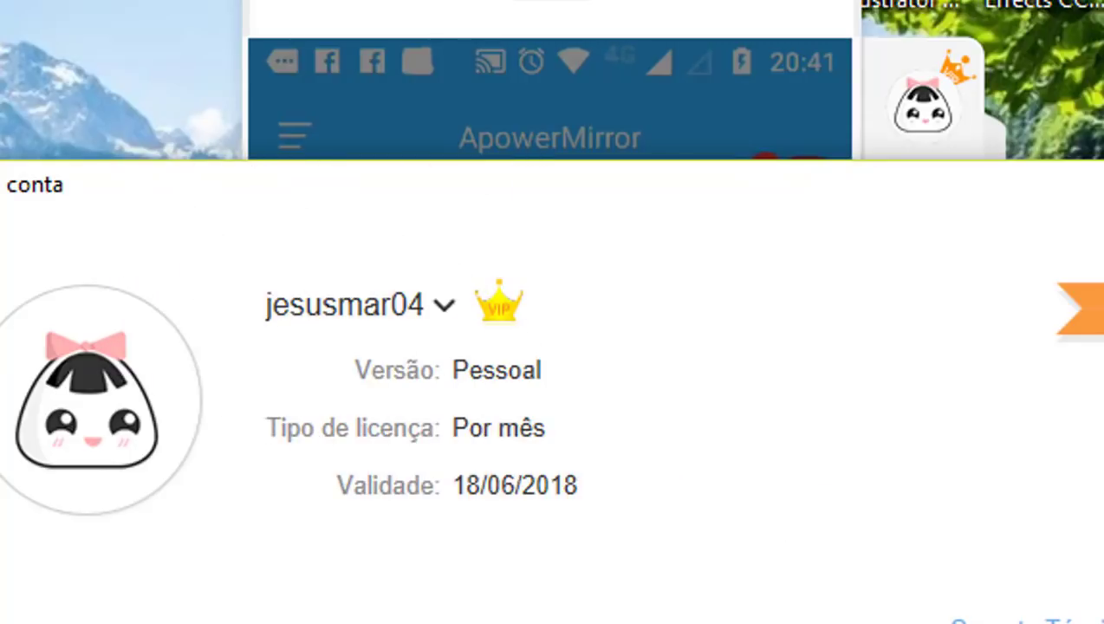
pyautogui.press('Escape')
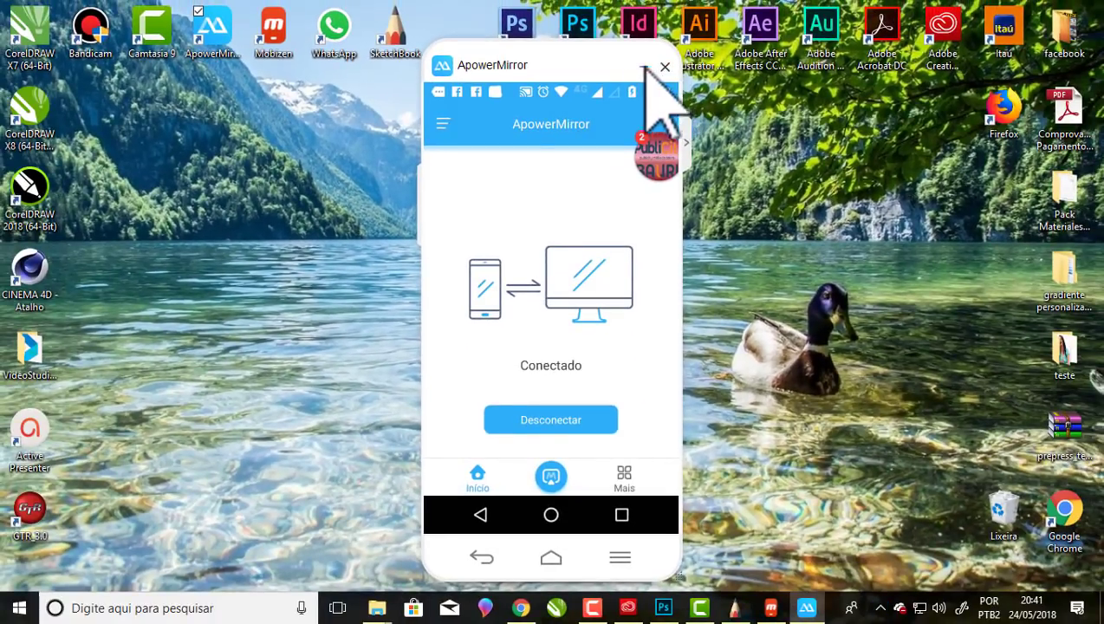
pyautogui.click(643, 68)
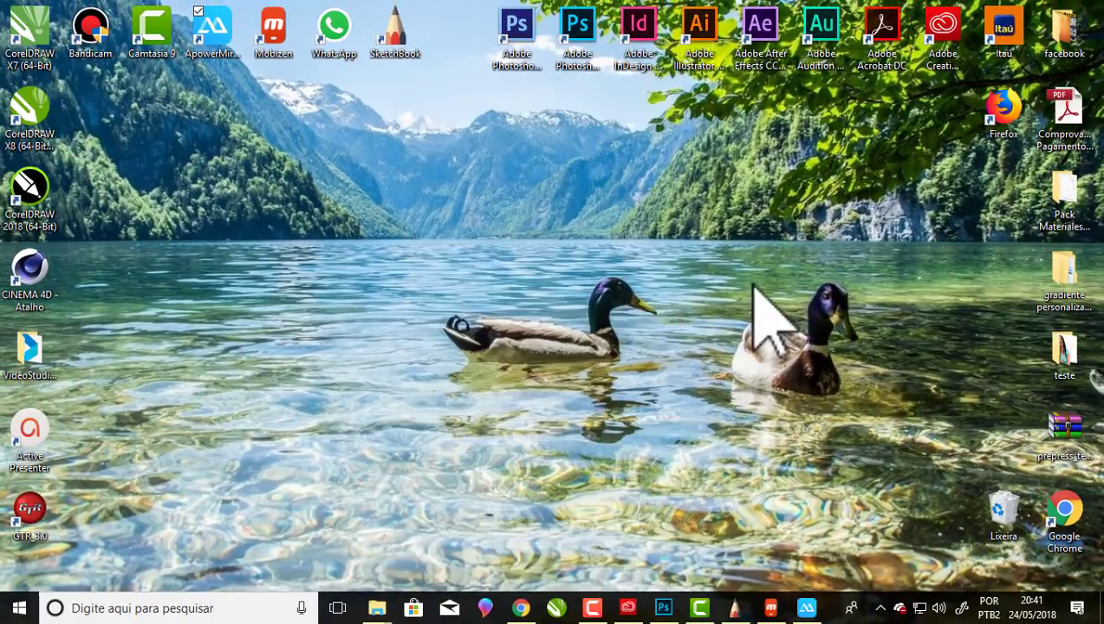